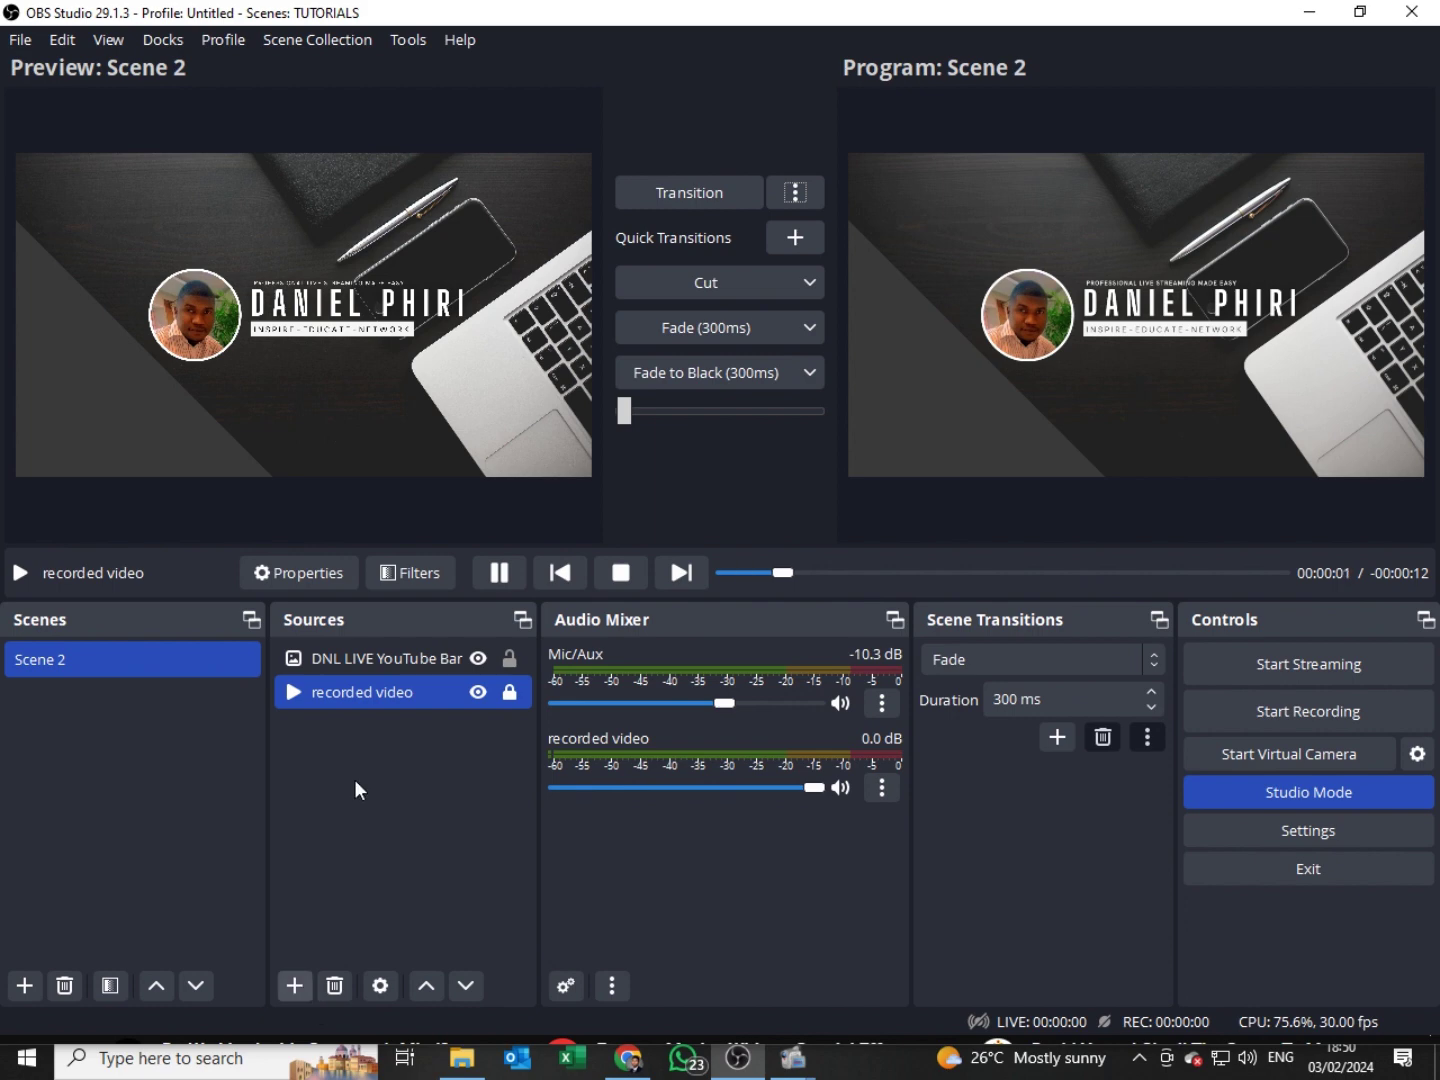
click(295, 985)
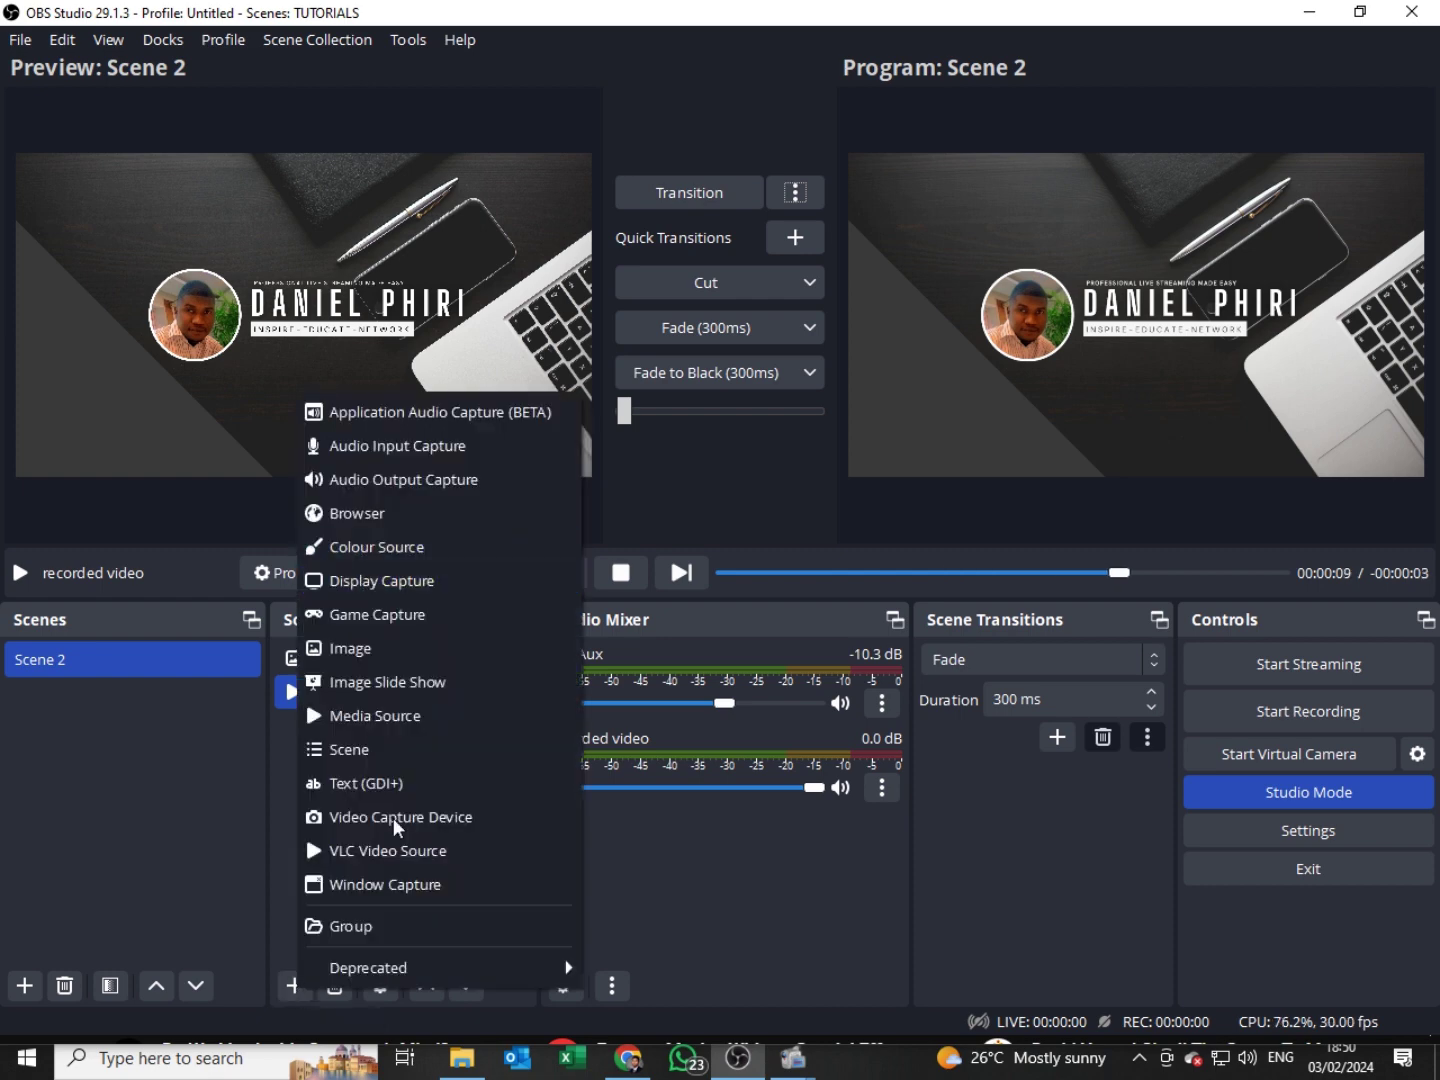
click(248, 837)
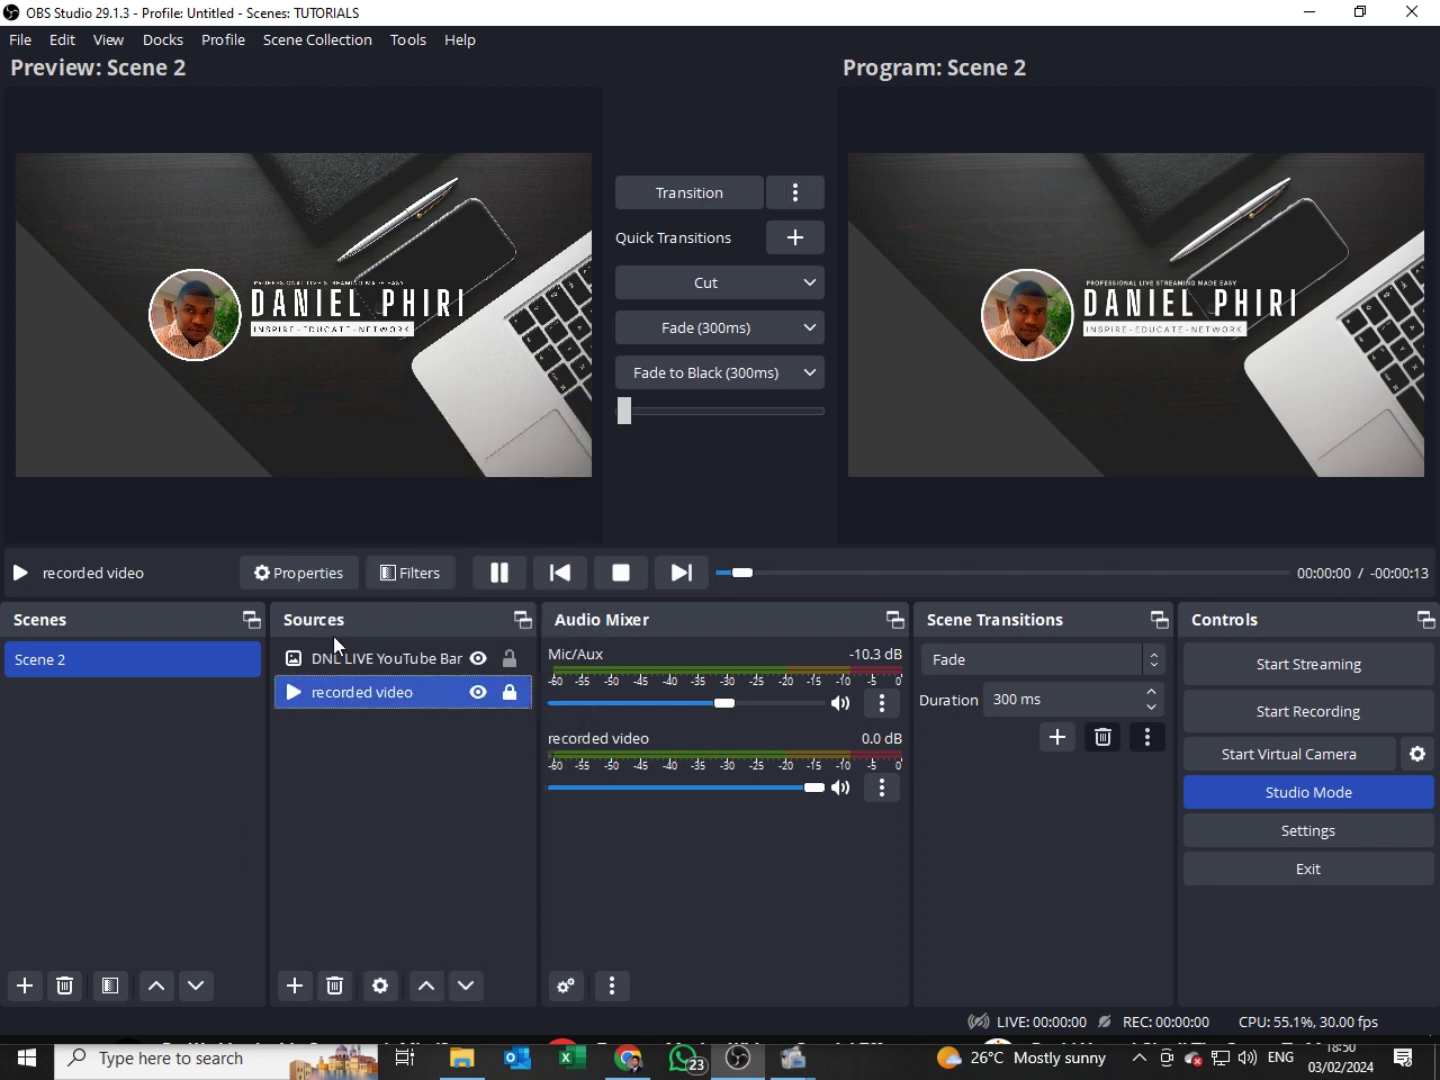
Step: Hide the DNL LIVE YouTube Banner image source and transition the preview of Scene 2 to the program output
ctrl+click(470, 662)
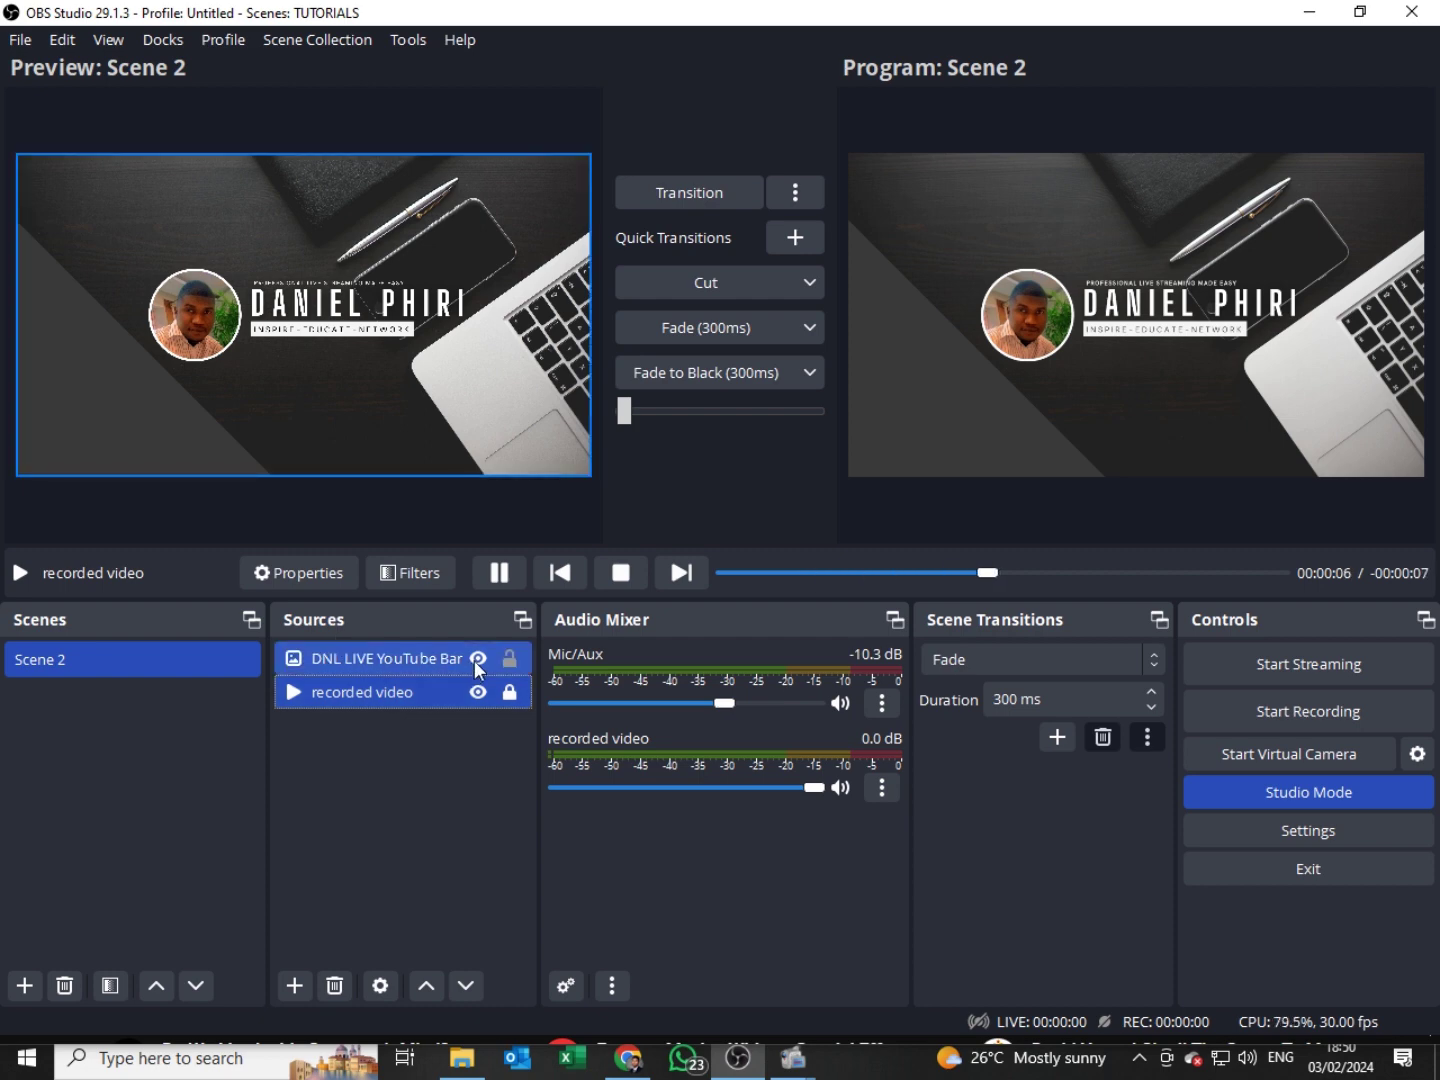
click(479, 660)
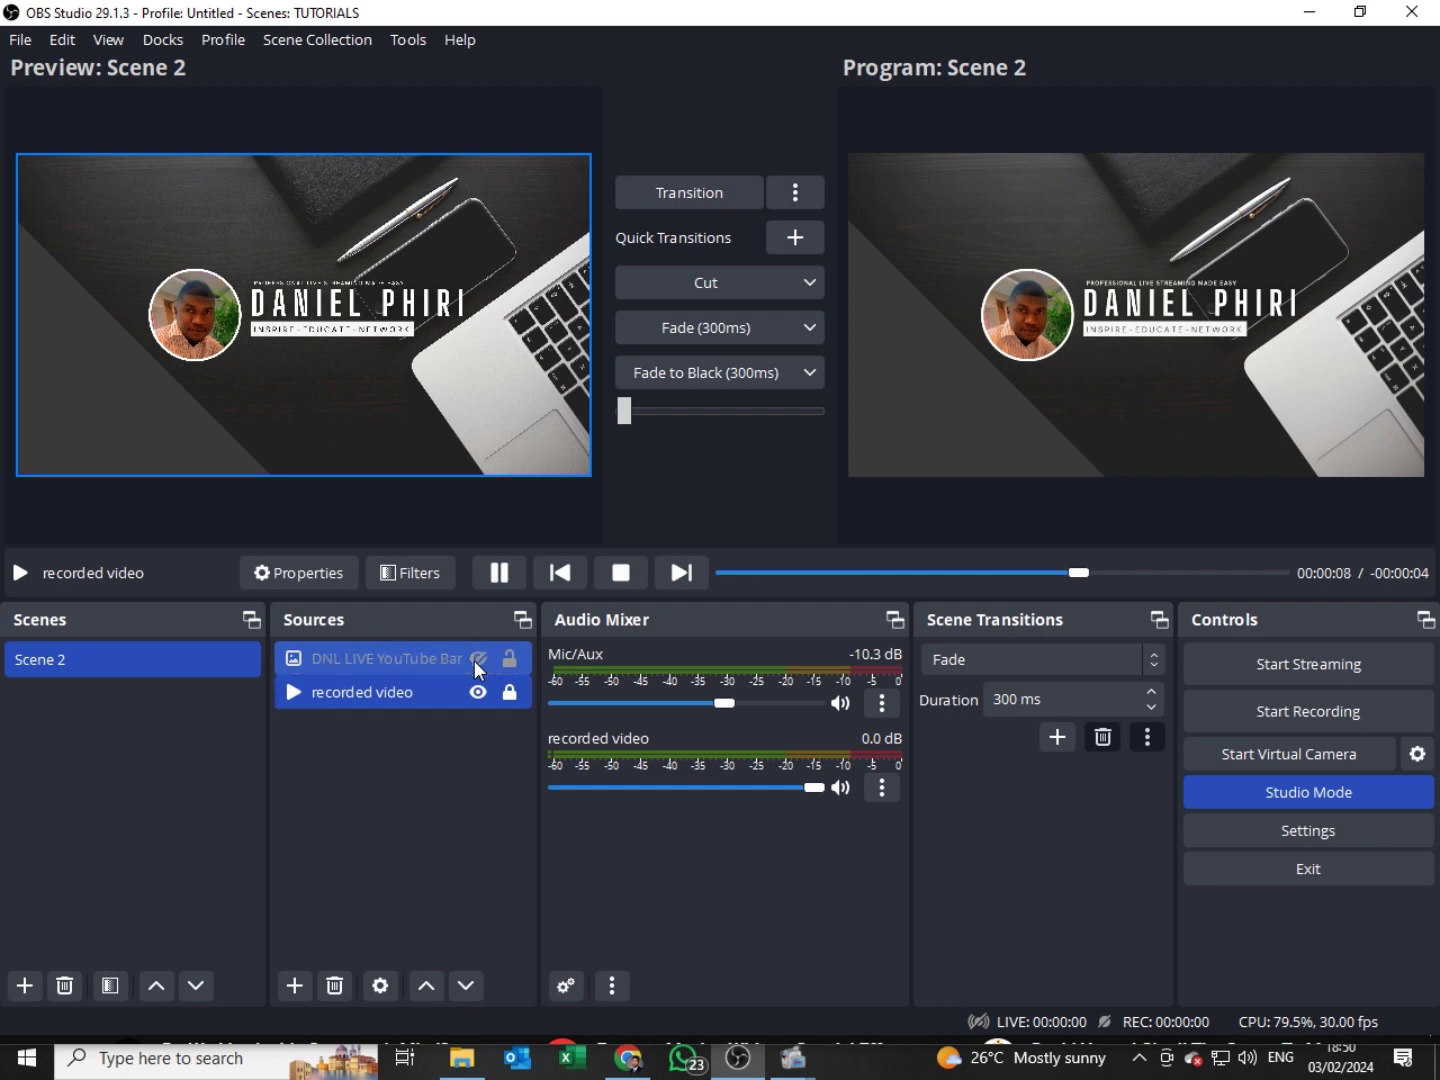
click(679, 195)
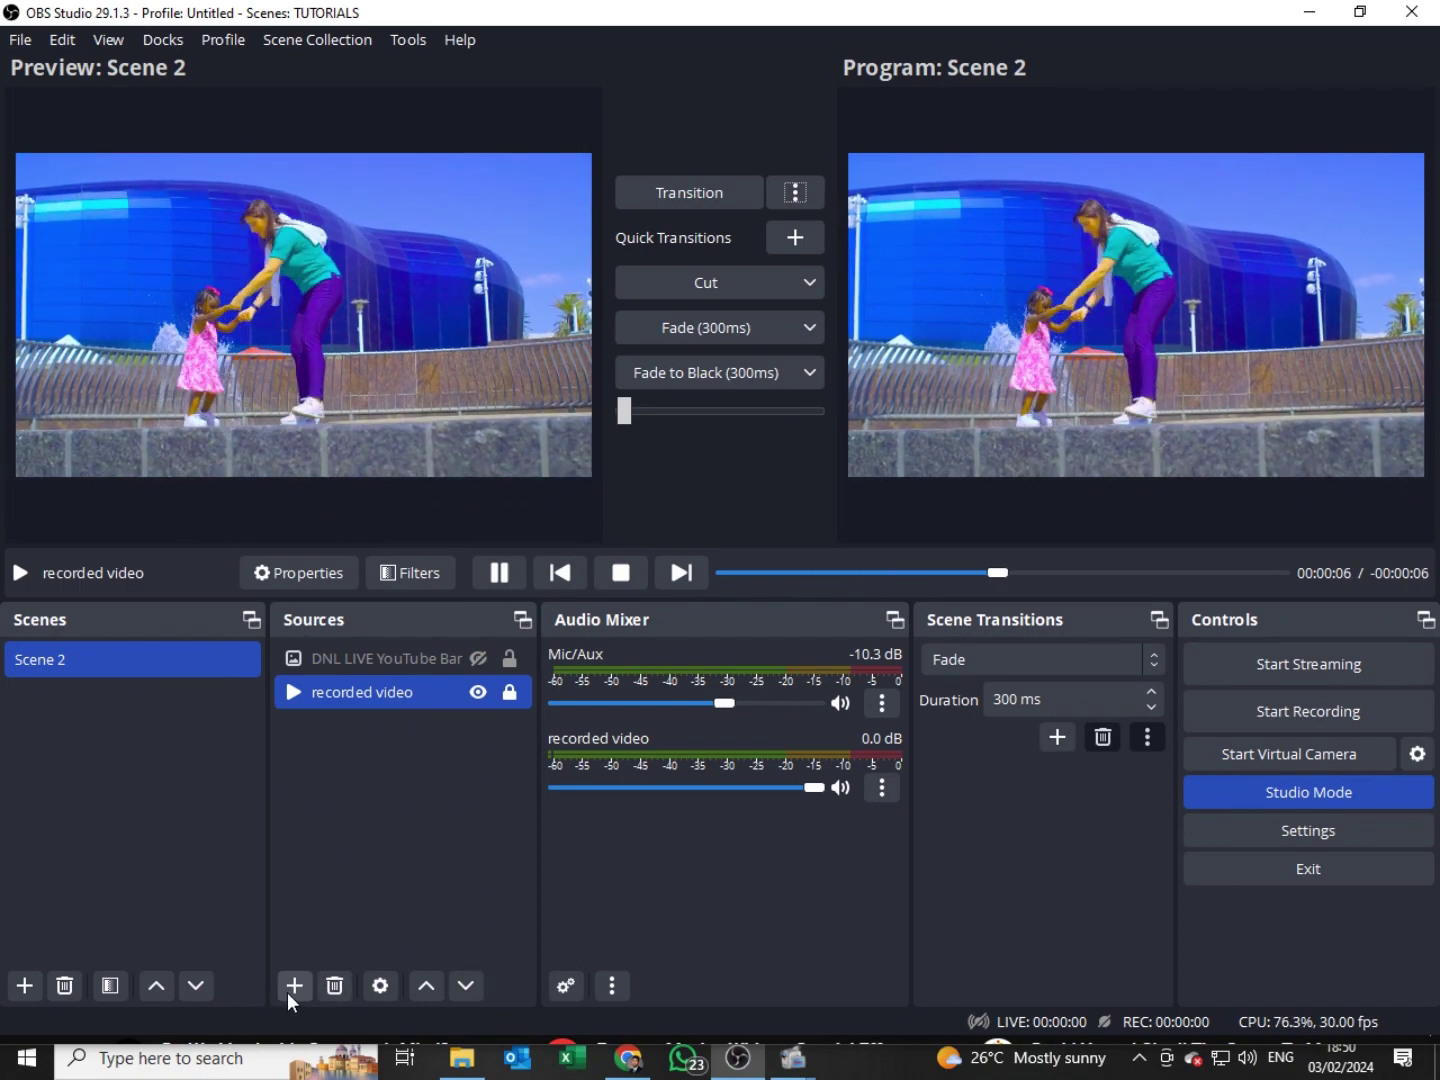
Step: Add a new colour source named GREY to Scene 2
click(290, 990)
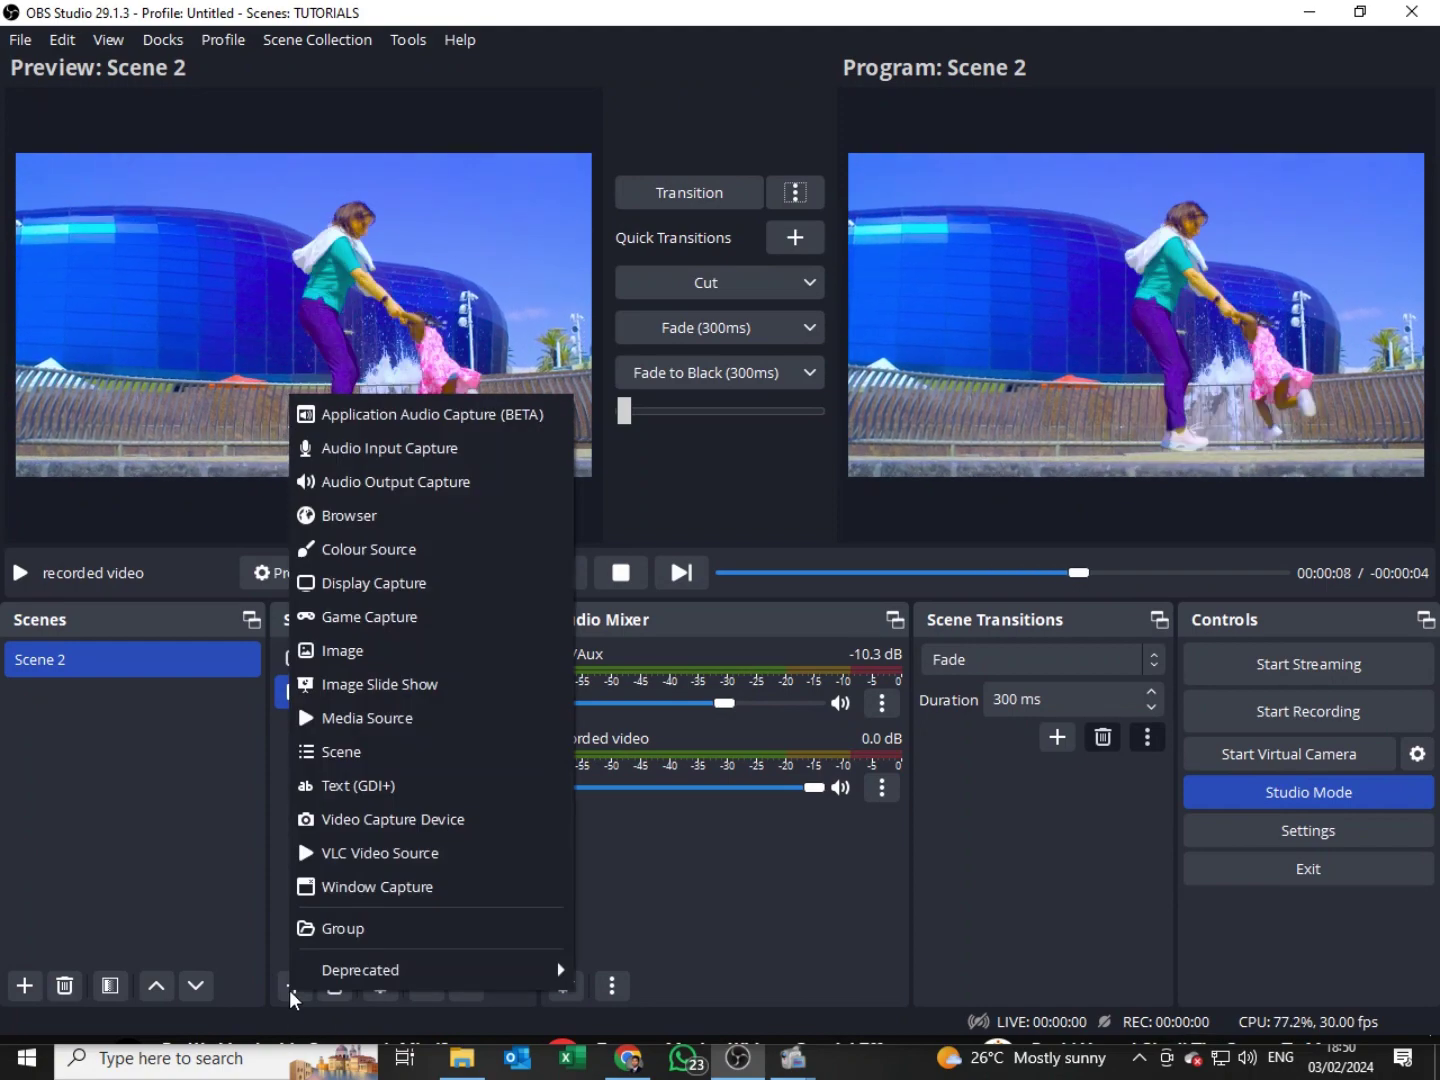
click(363, 550)
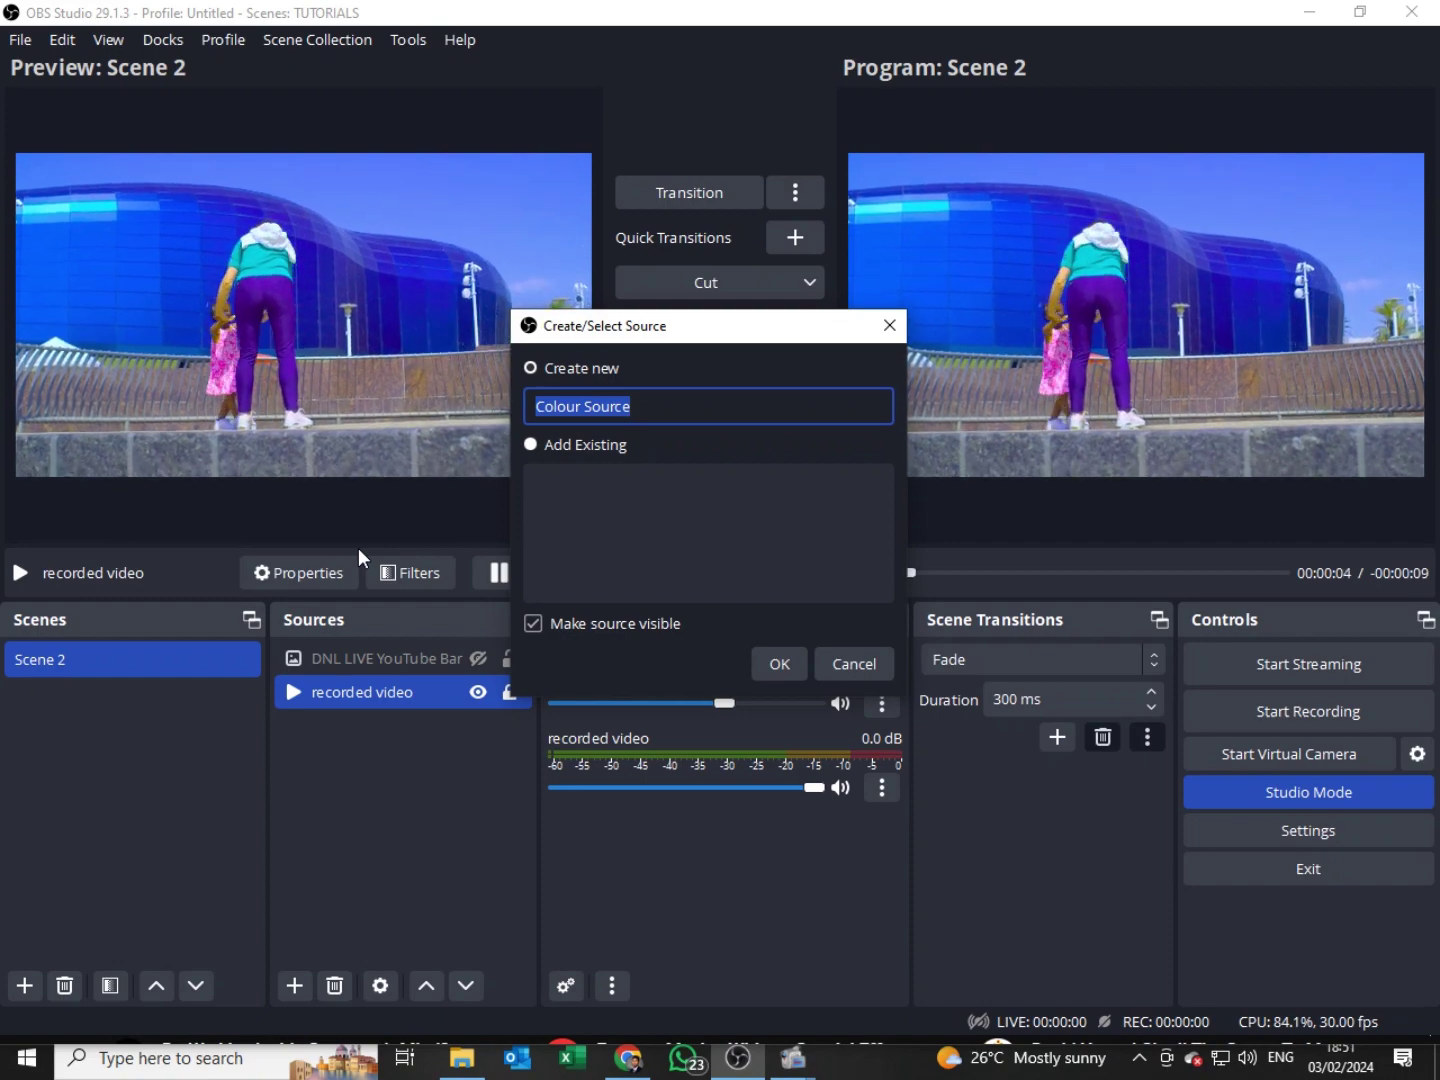
text(GR)
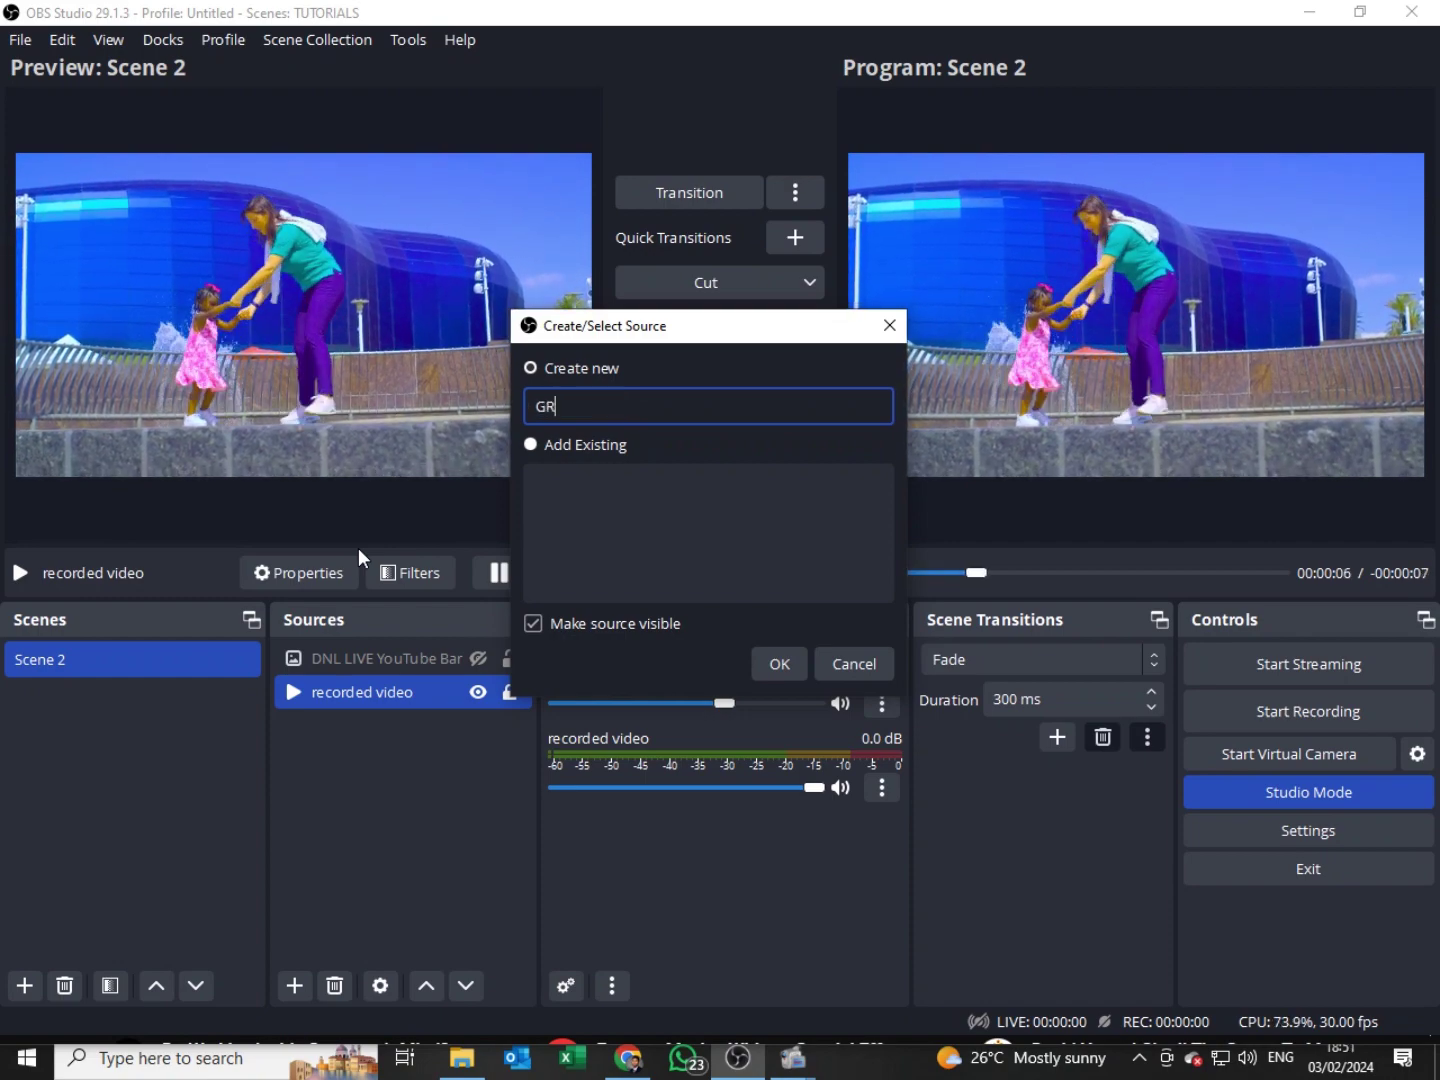
text(EY)
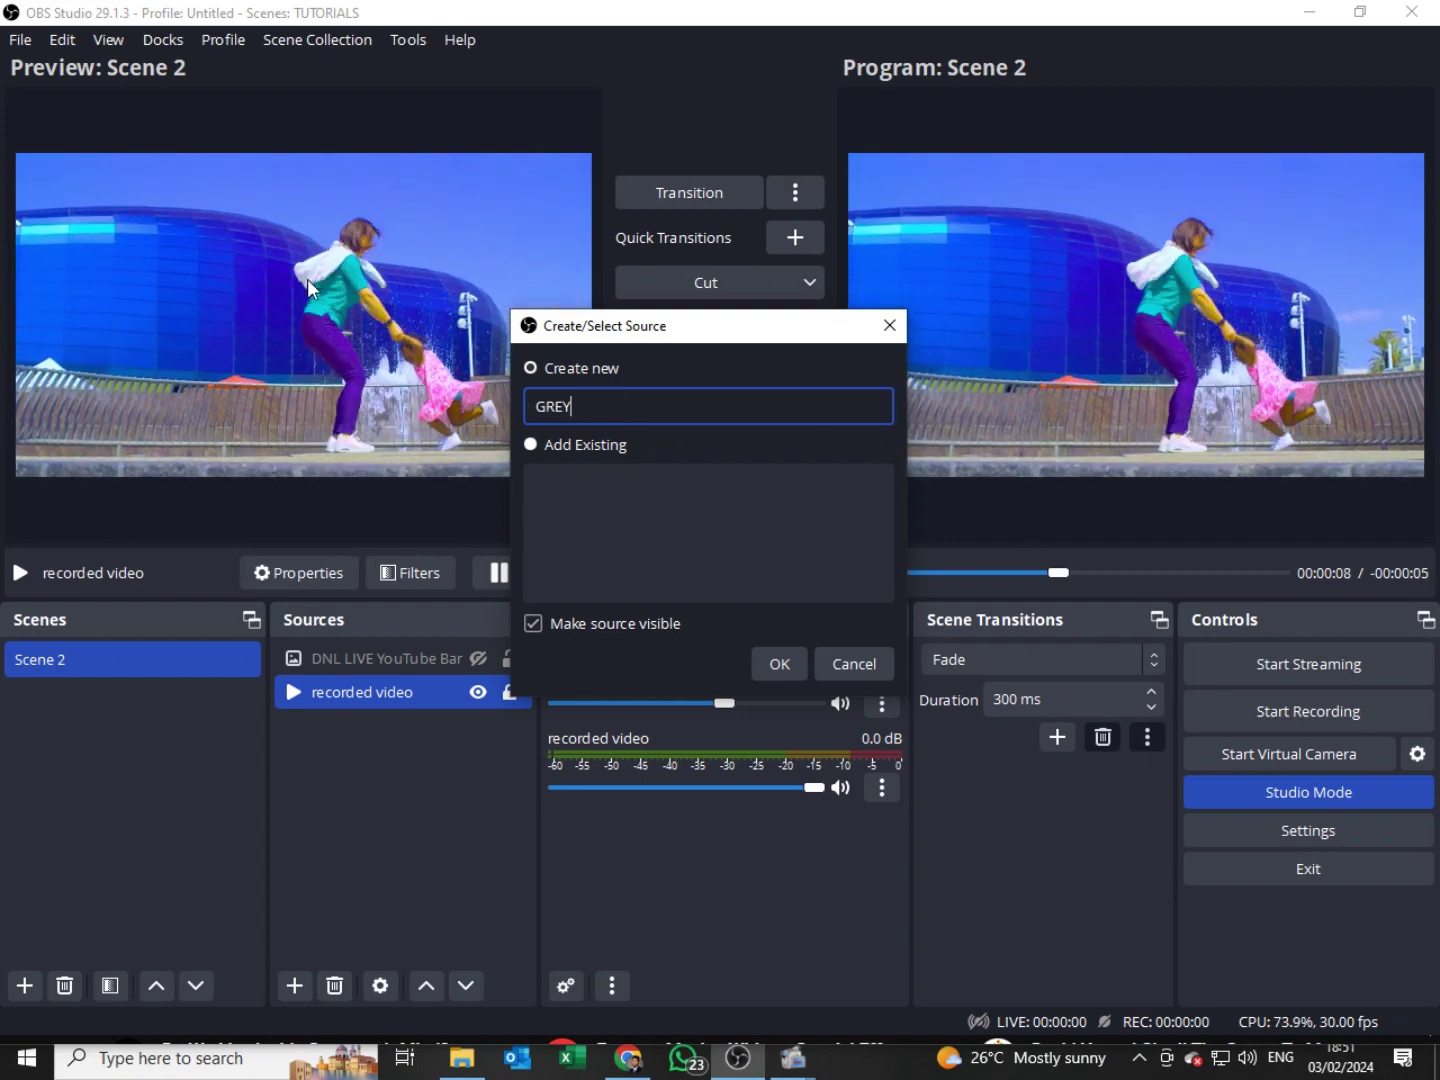
click(780, 664)
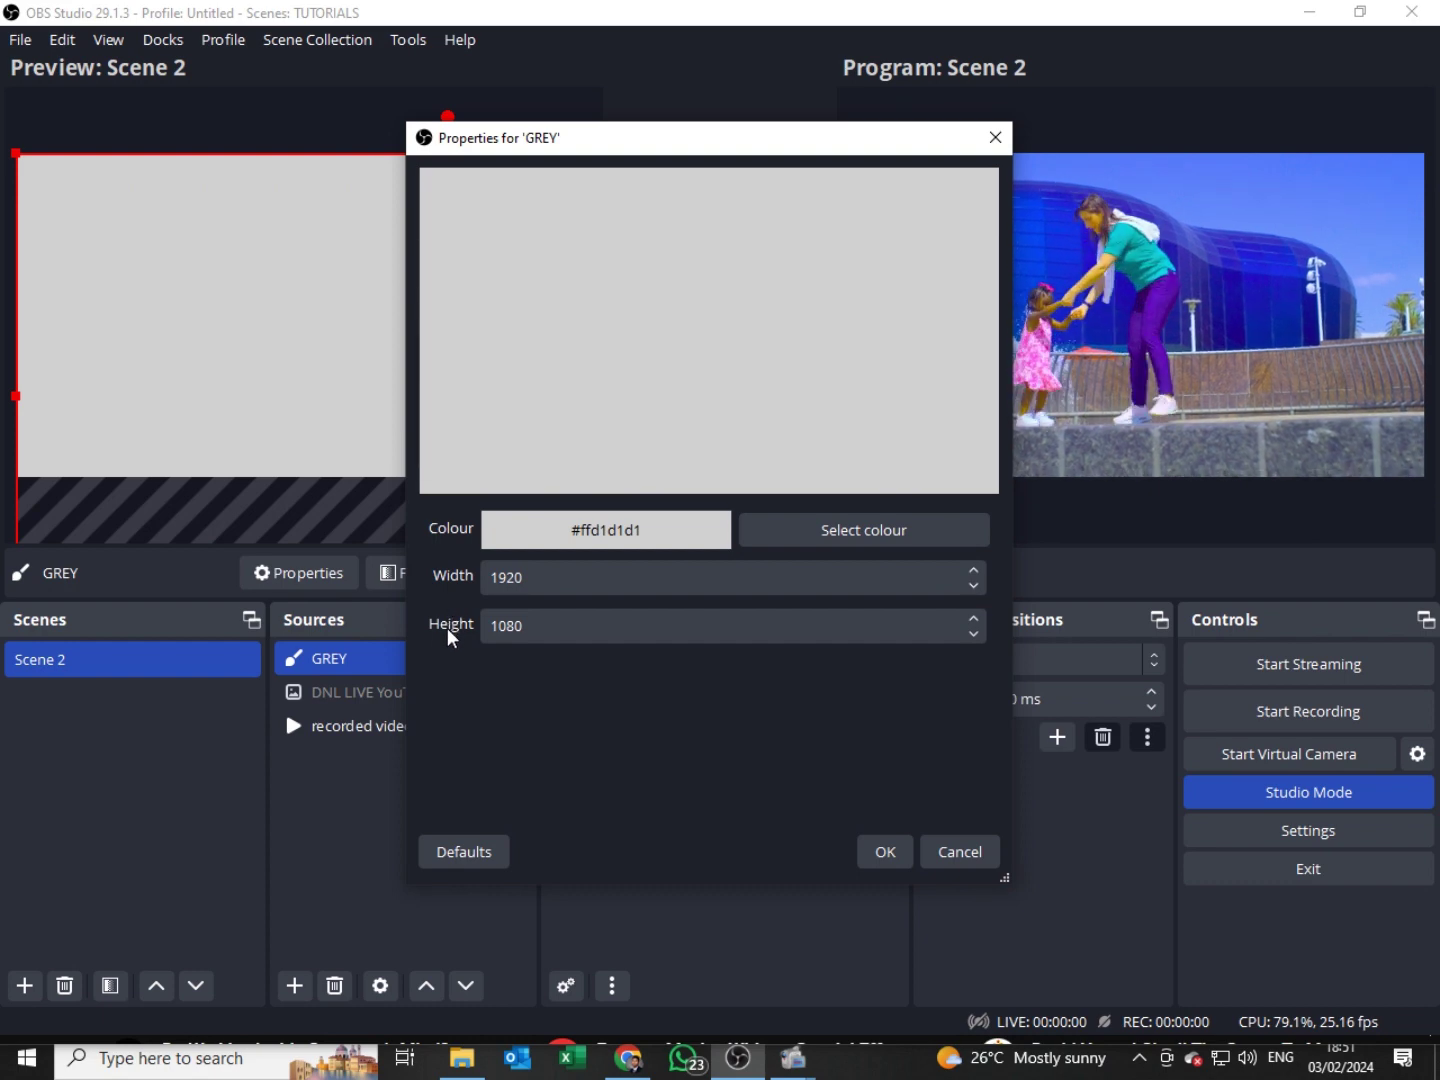
Step: Size GREY to 400 wide by 100 high and place it about 63 px from the canvas's left edge and 68 px above its bottom
double_click(540, 578)
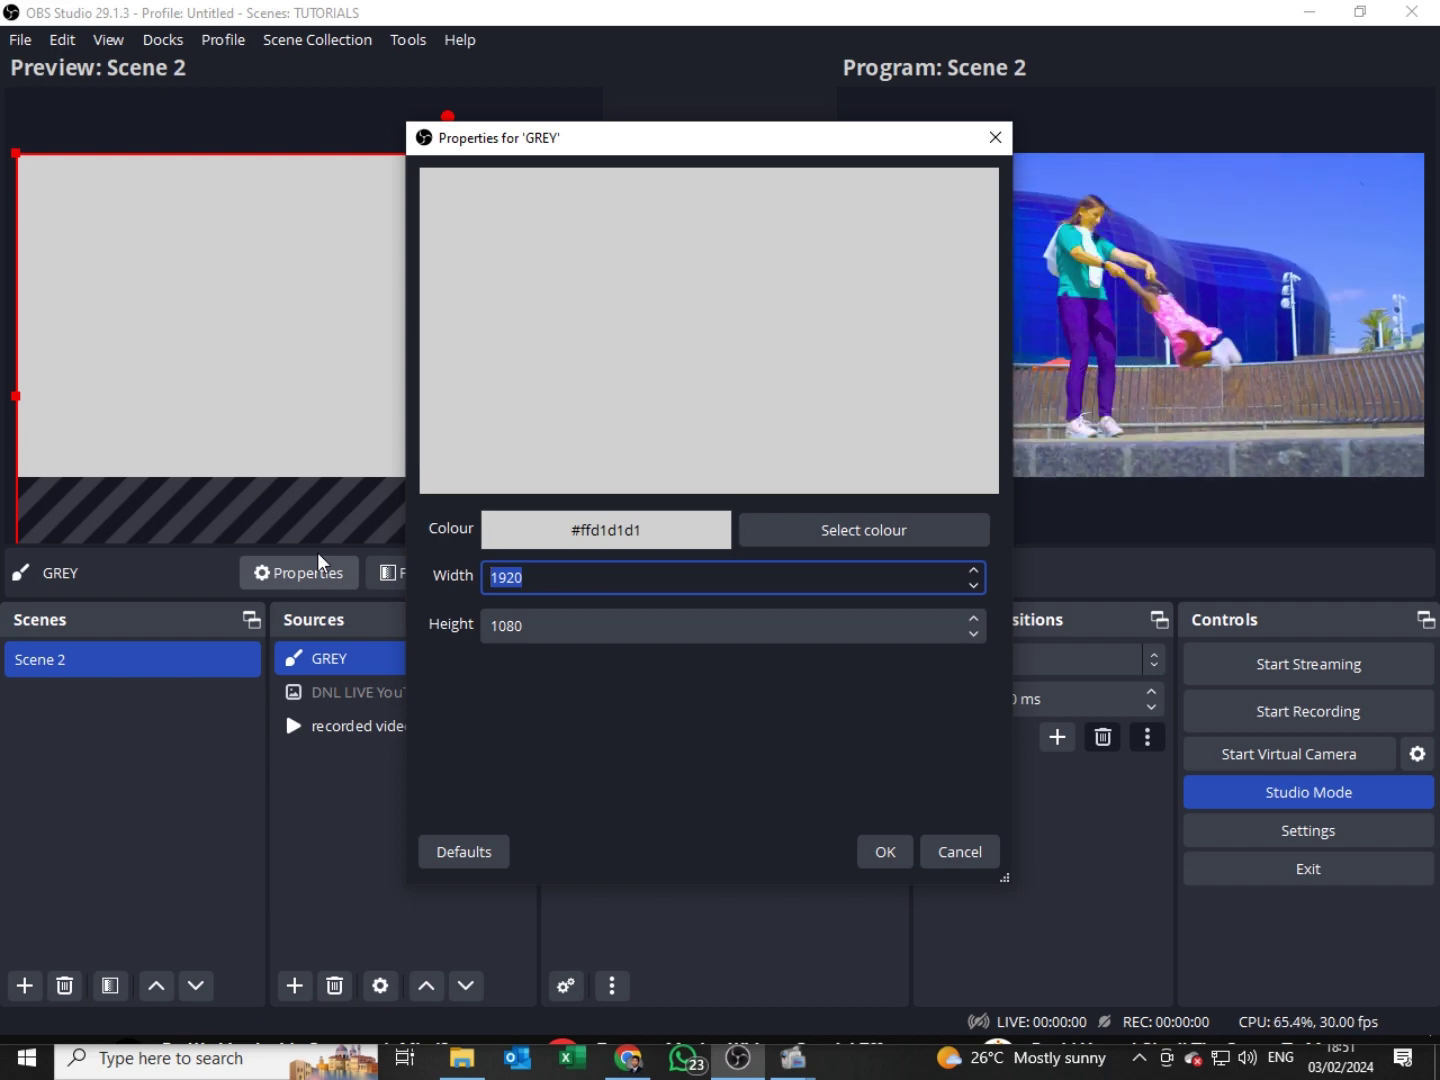
text(400)
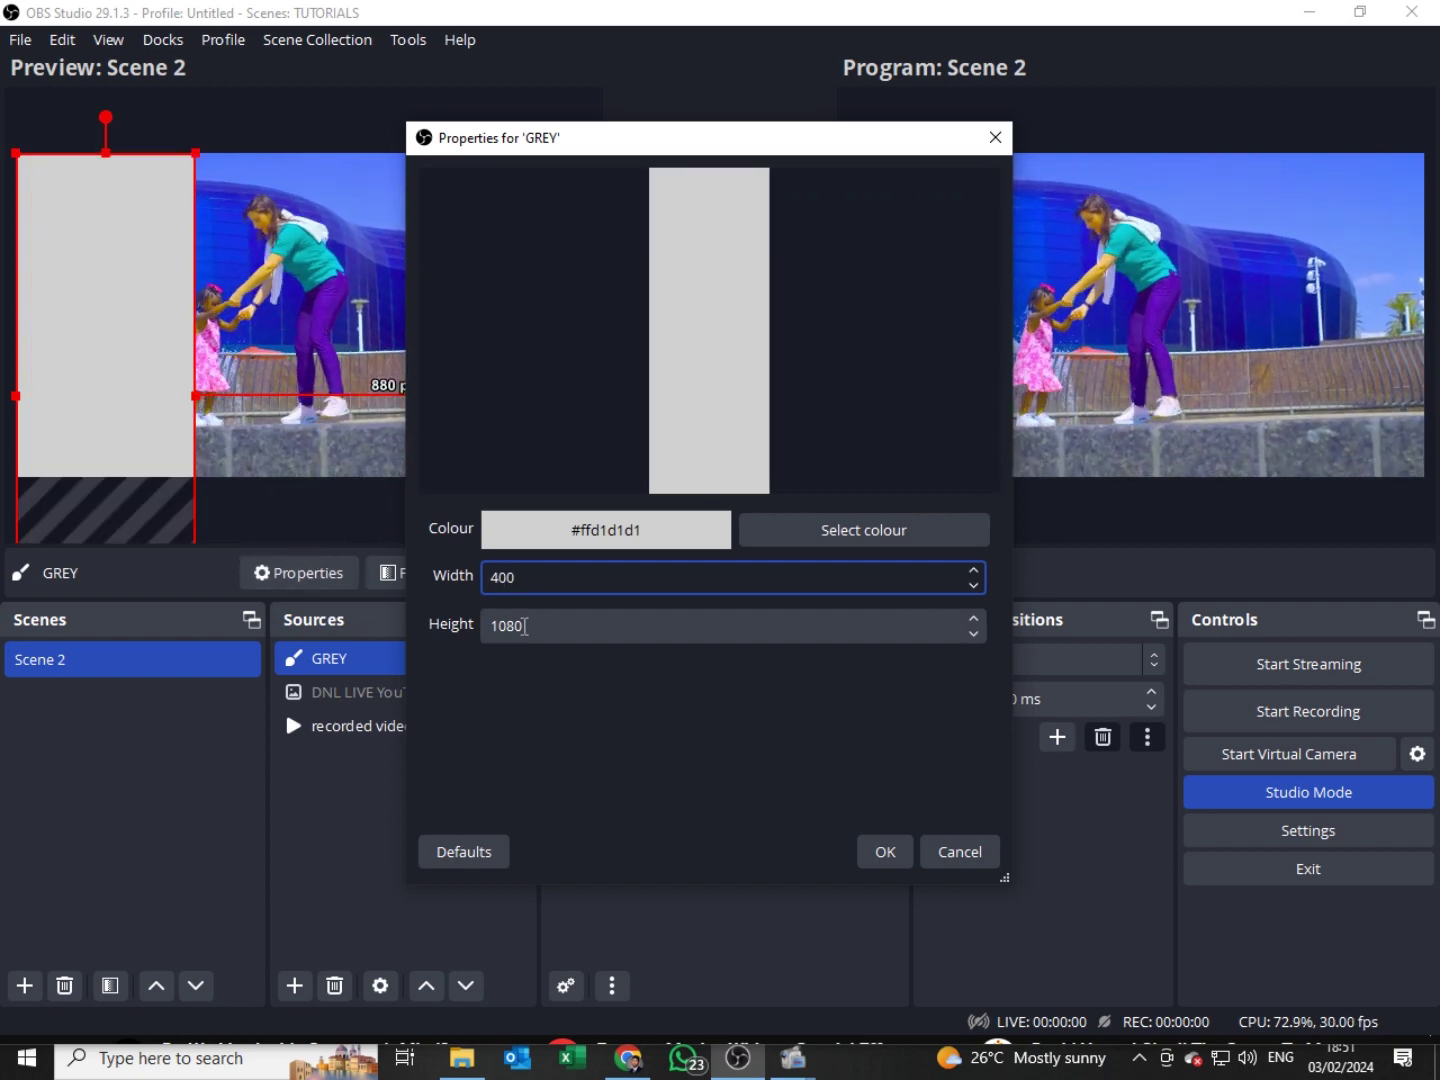
key(Tab)
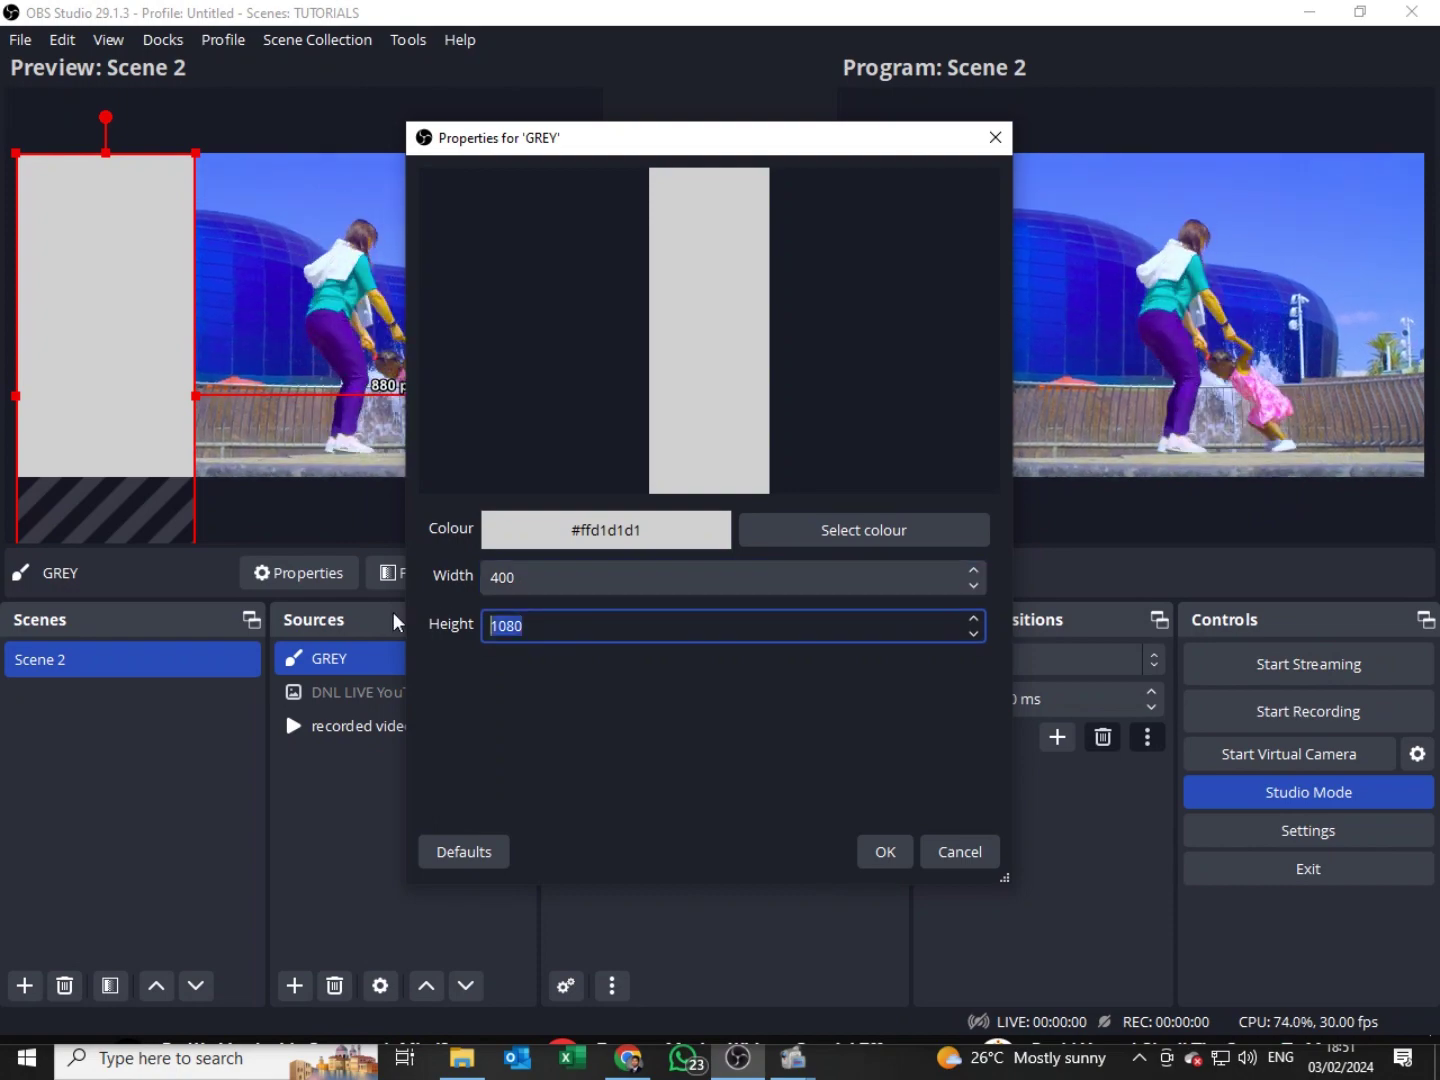
text(100)
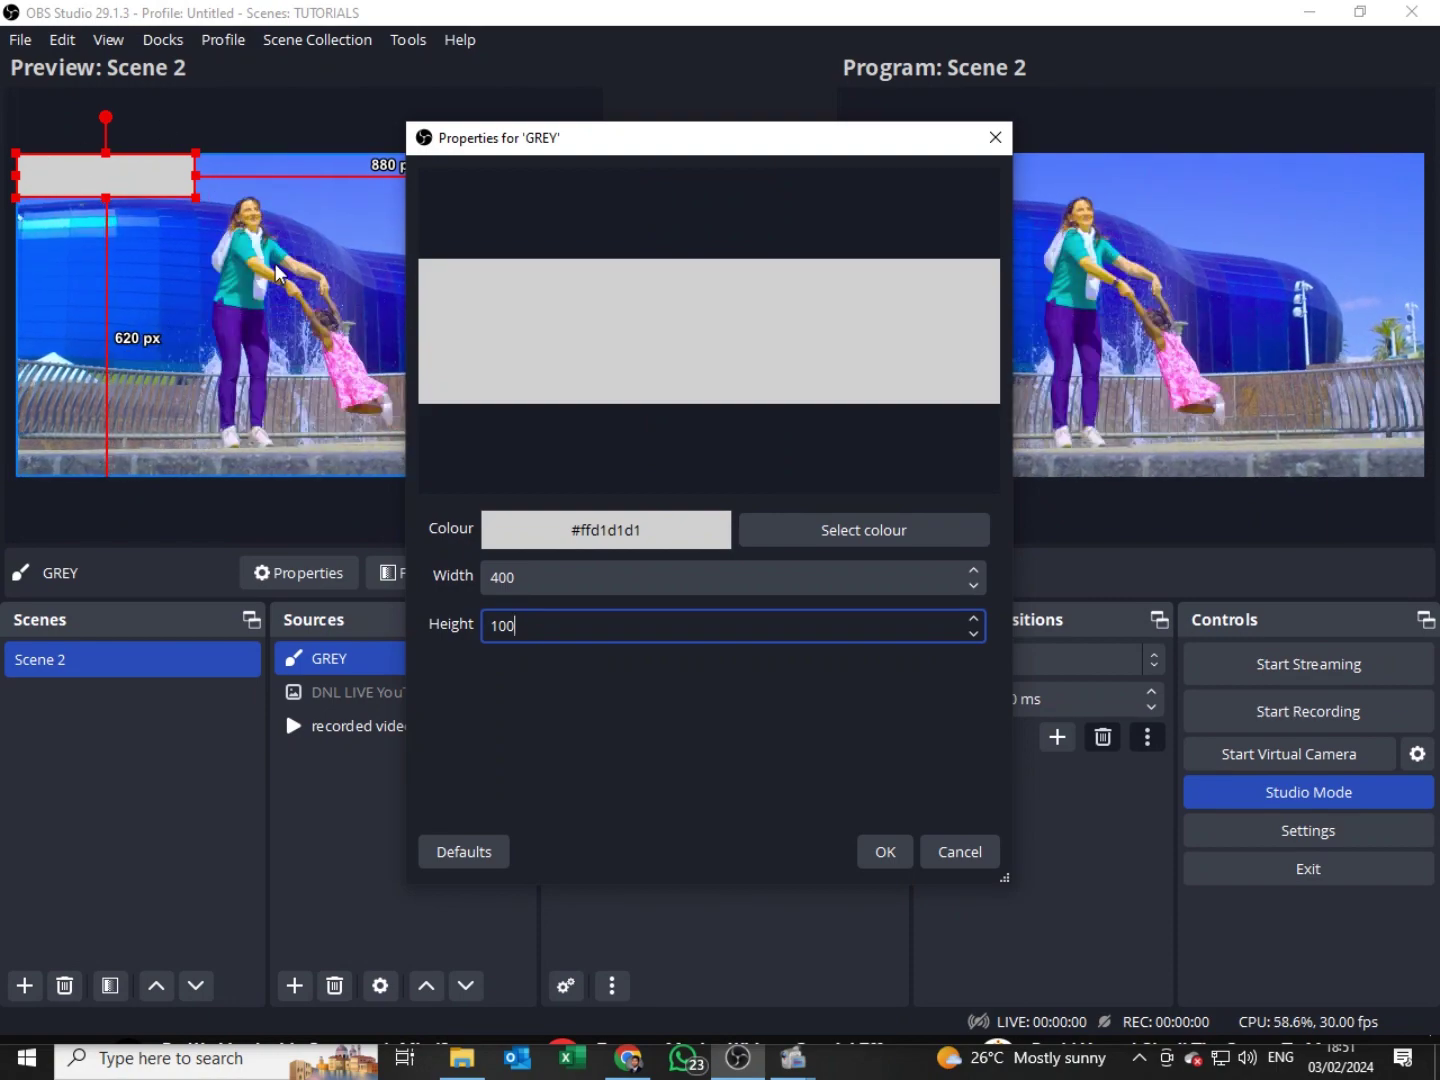
click(885, 850)
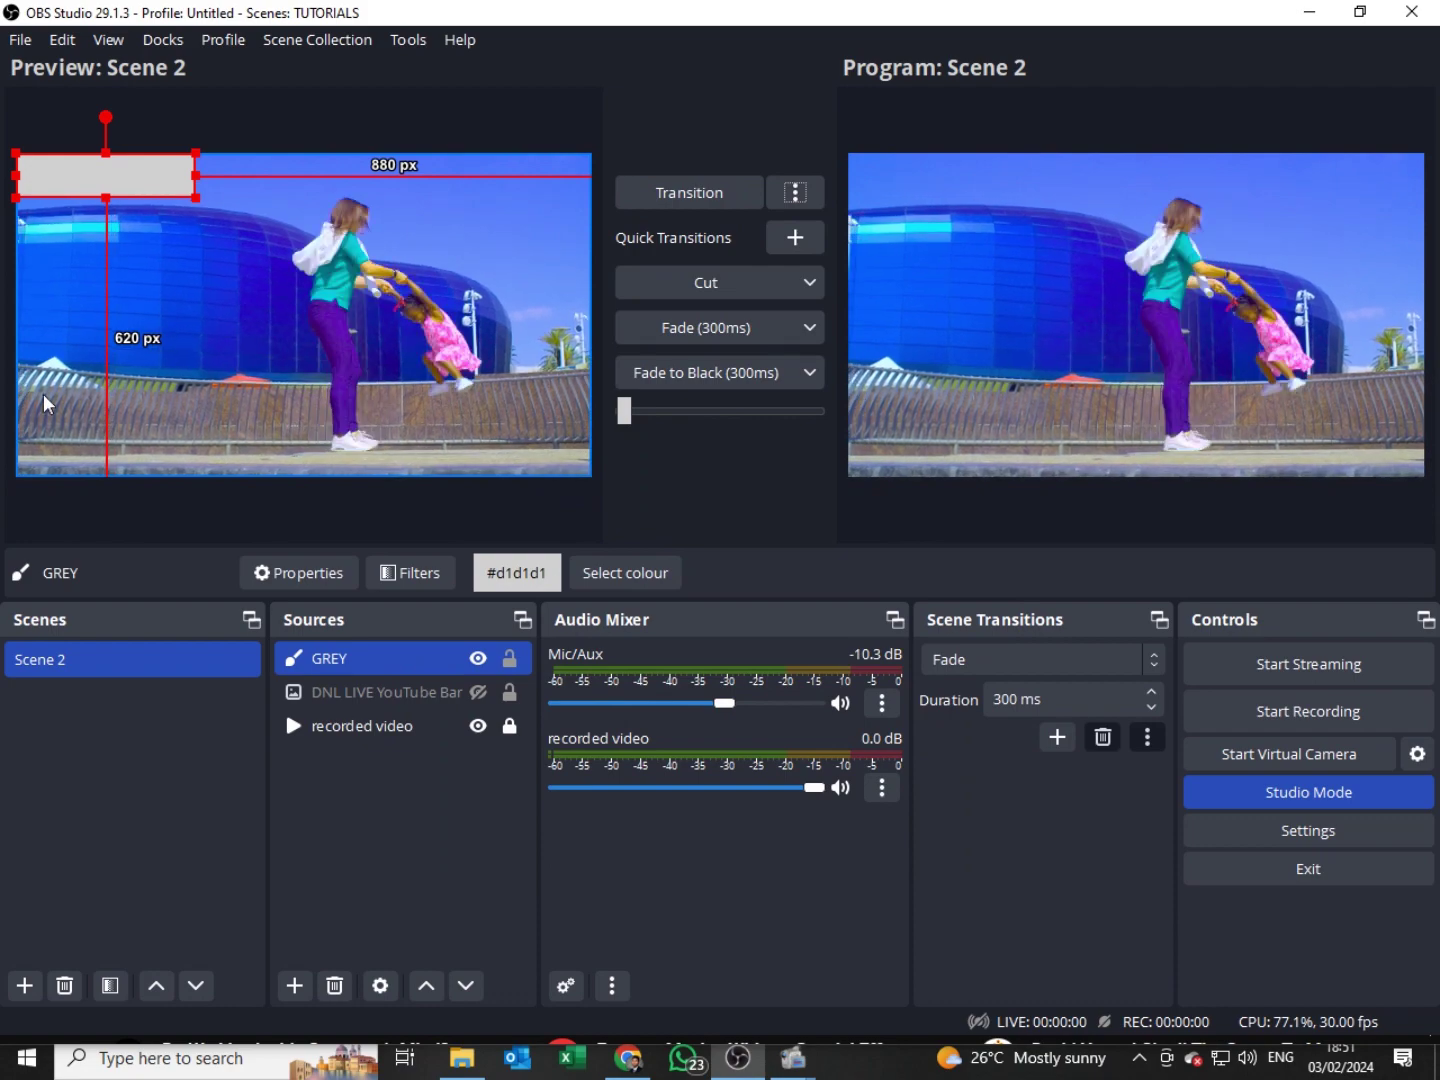
drag(68, 180, 82, 340)
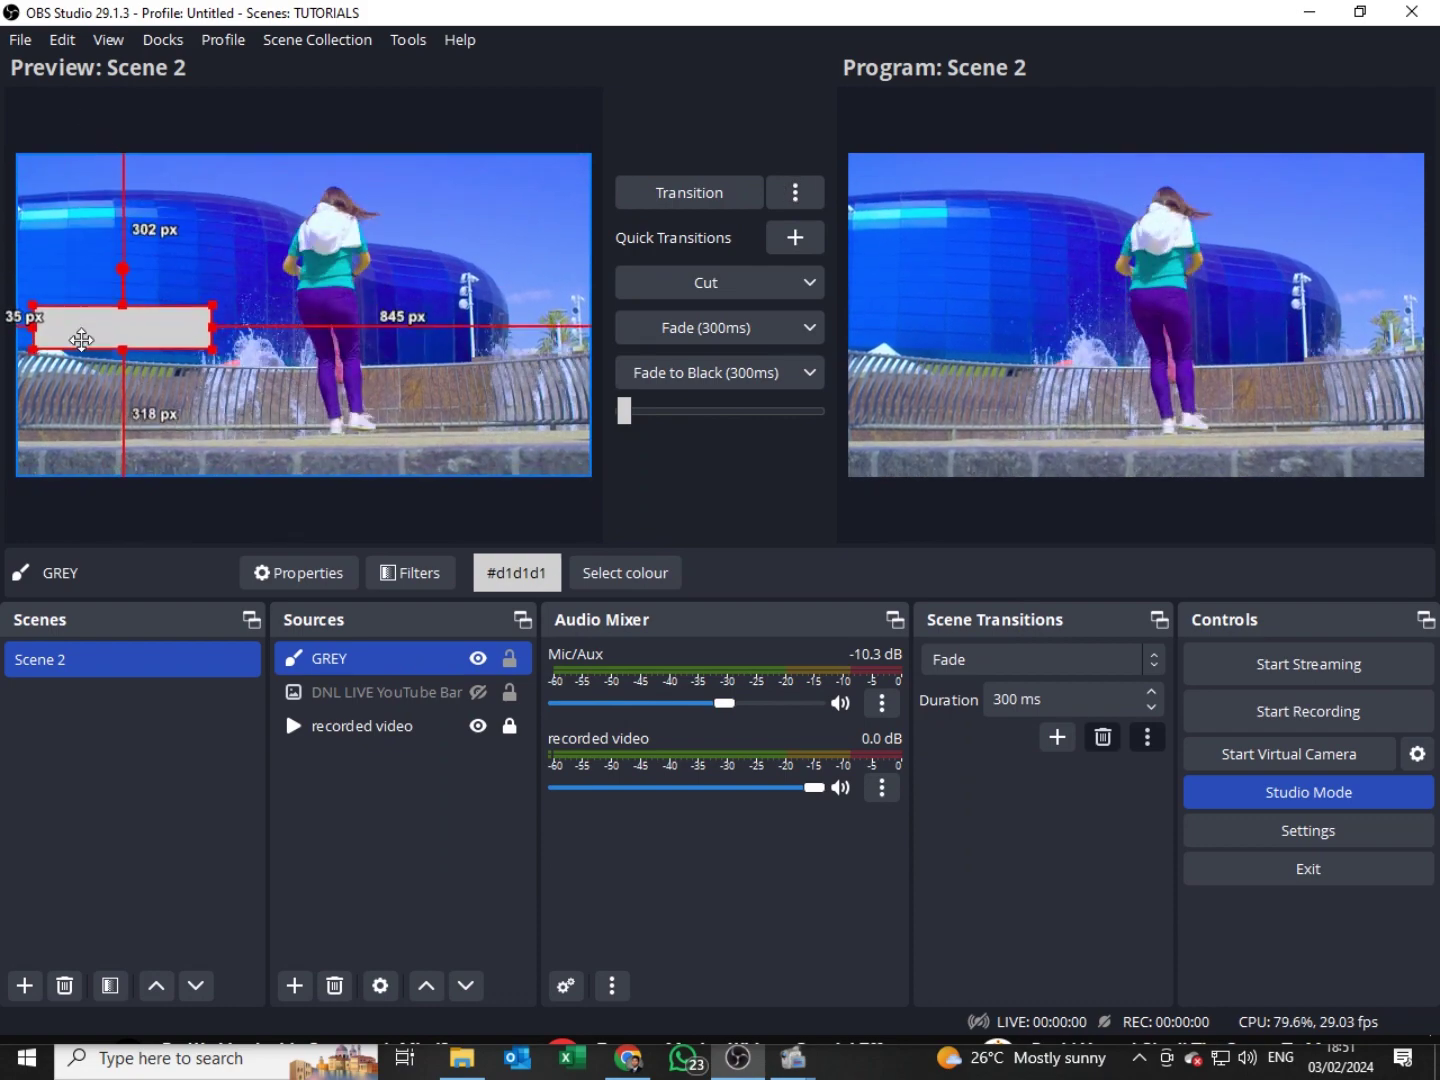
drag(88, 425, 93, 427)
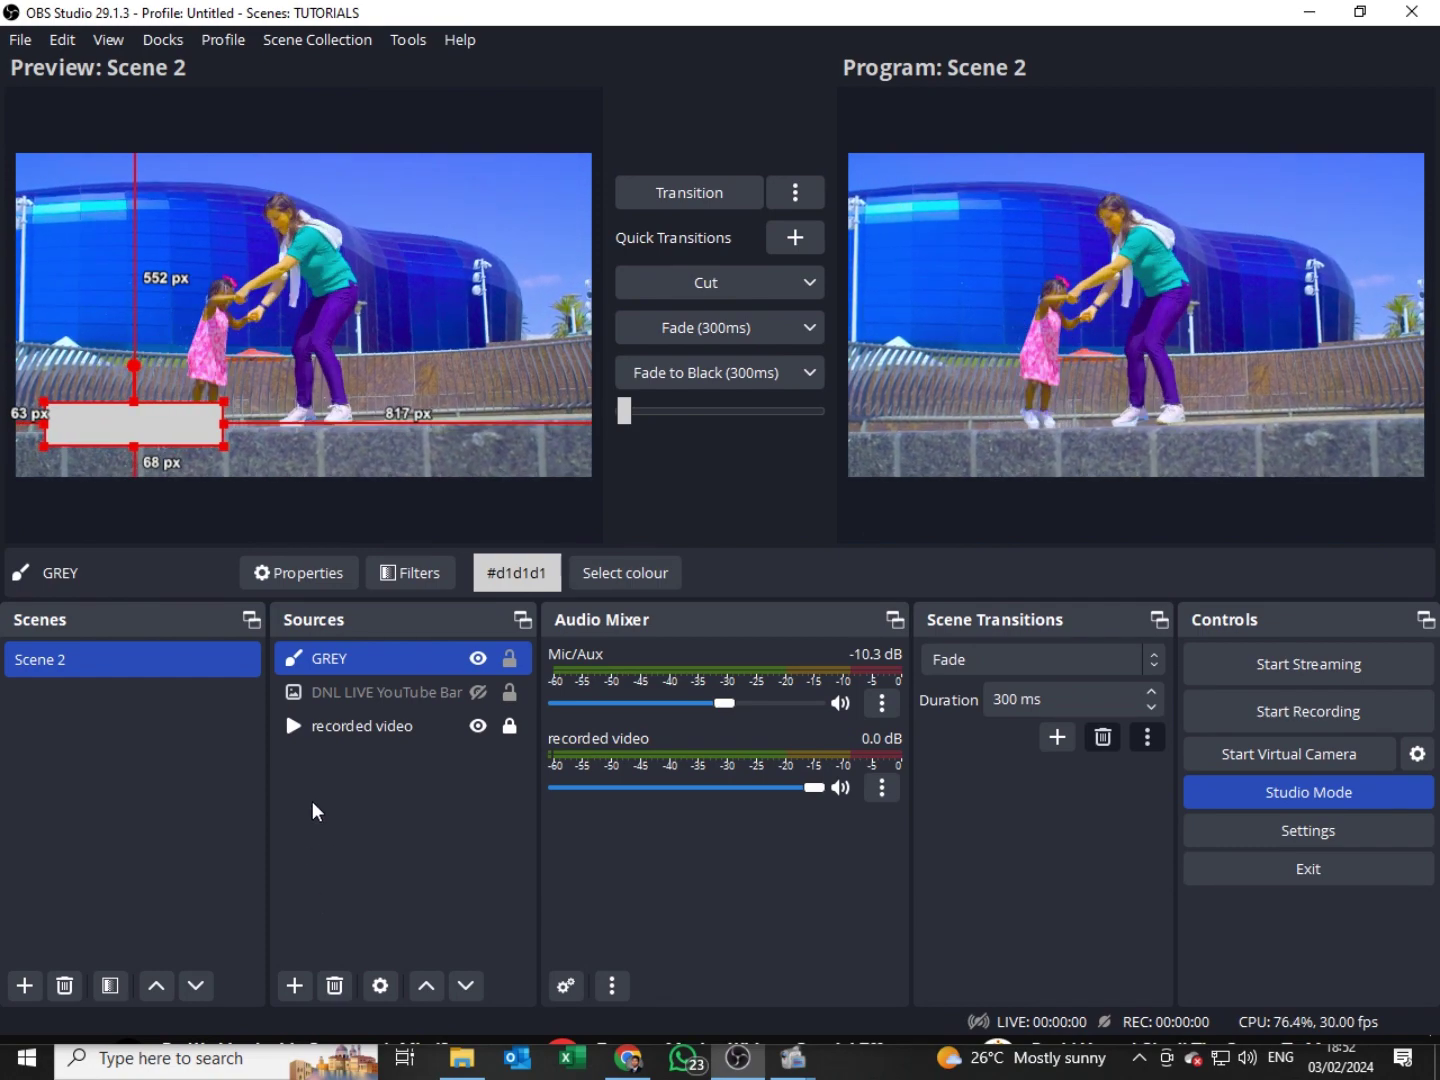
Step: Add another new colour source named ORANGE to Scene 2
click(304, 998)
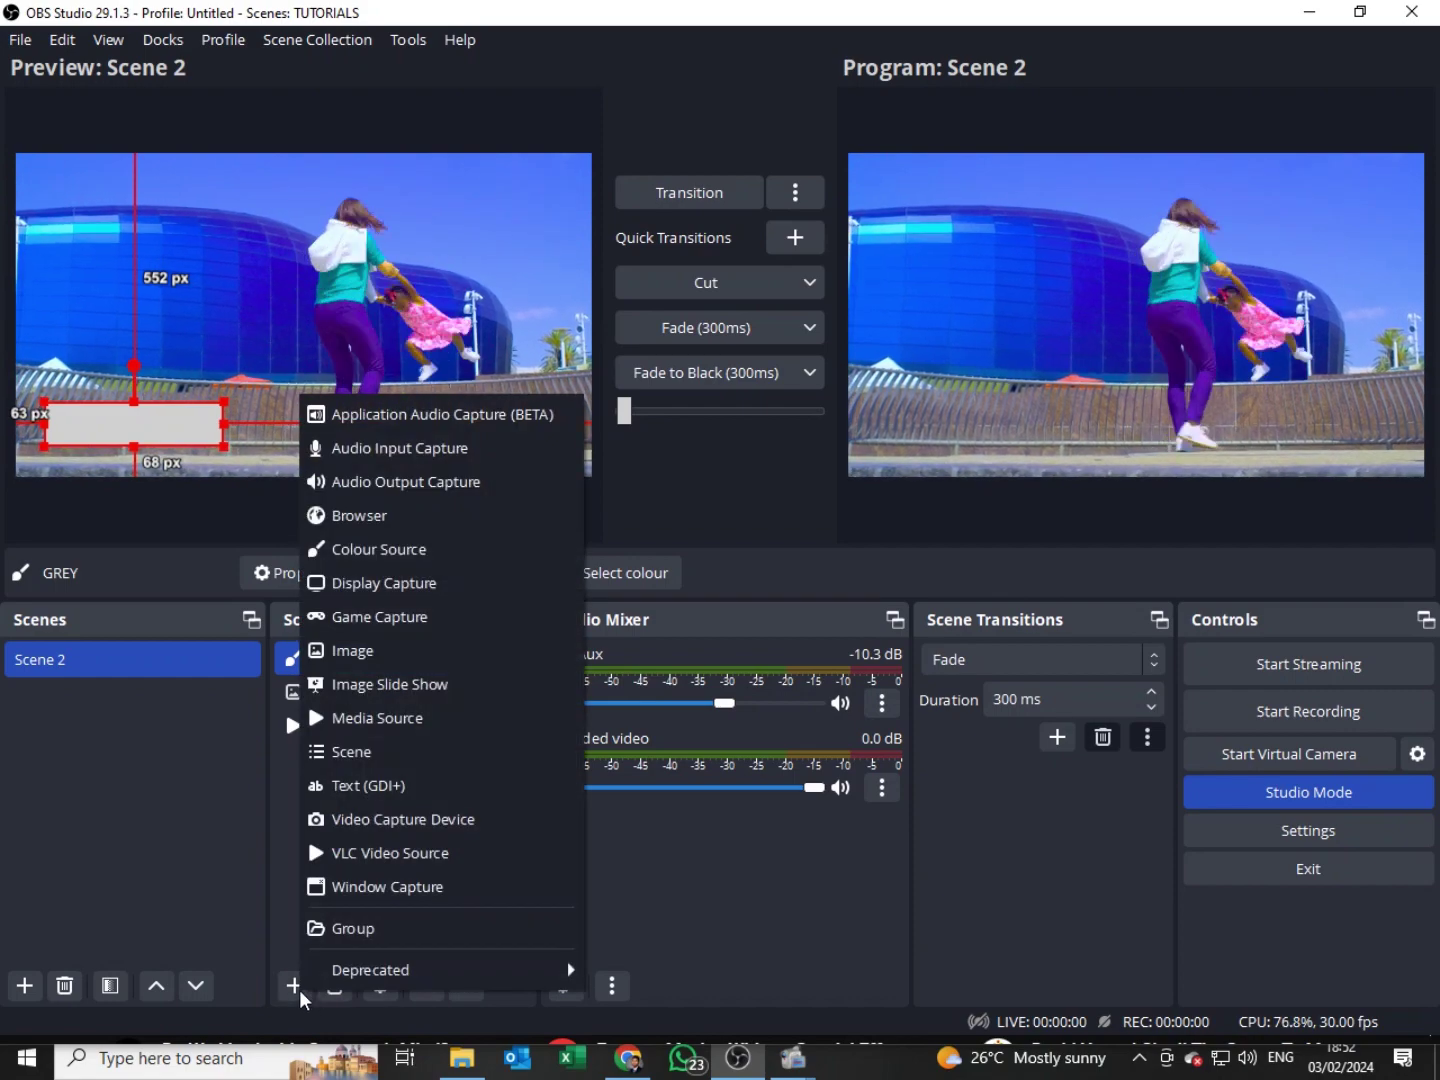
click(365, 551)
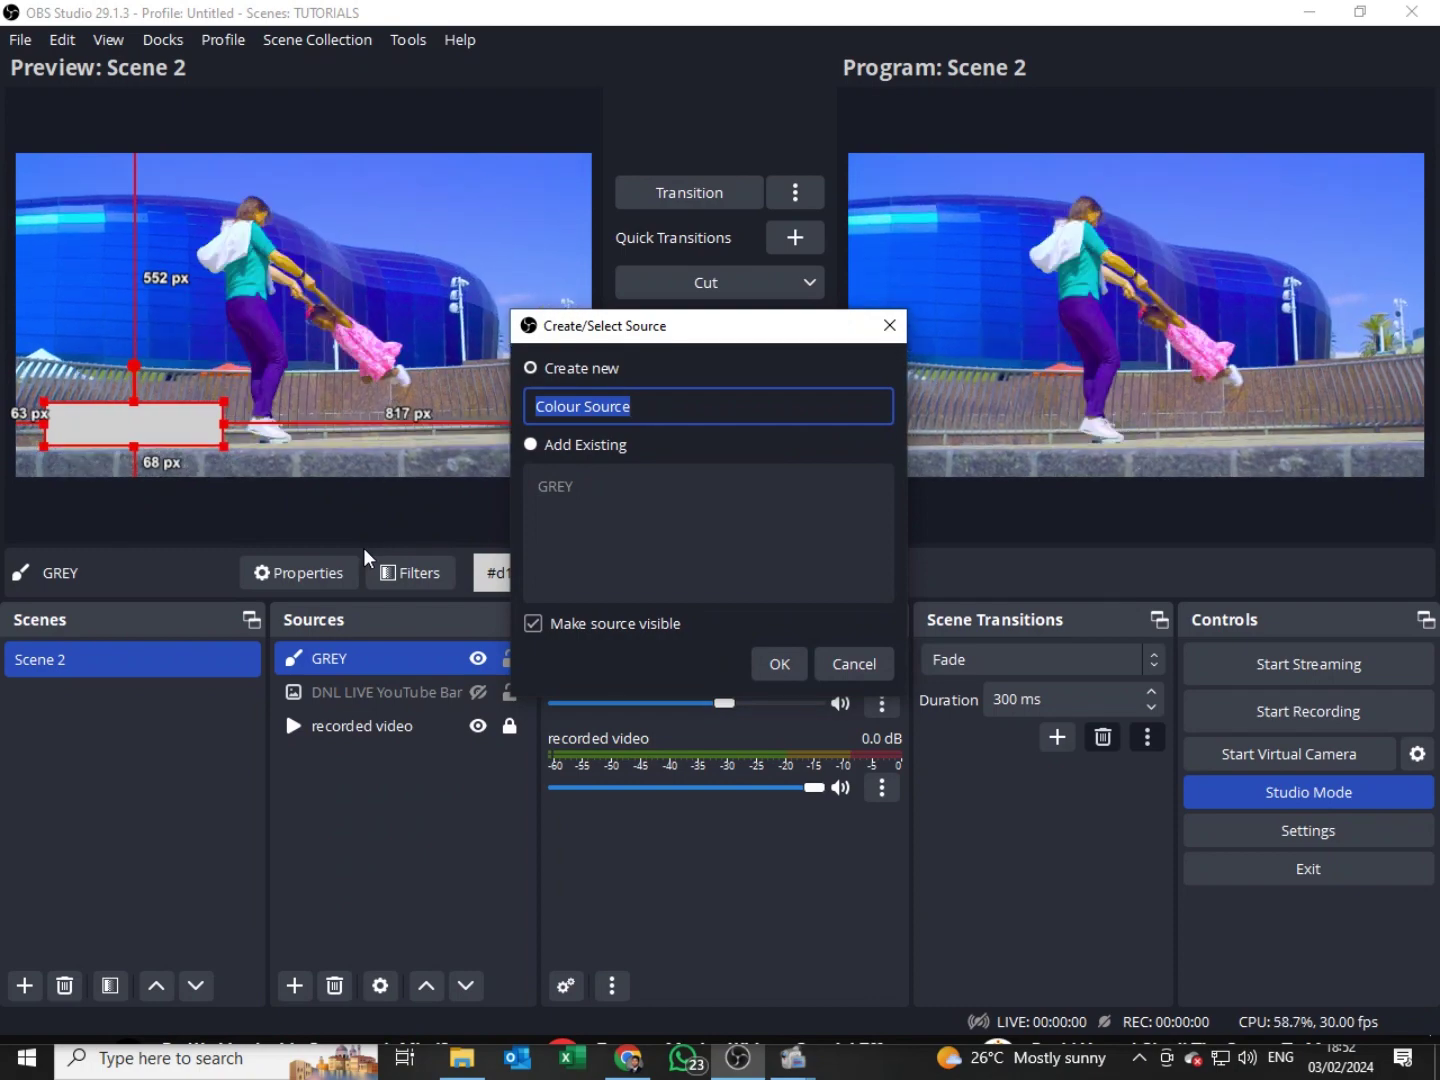
text(ORA)
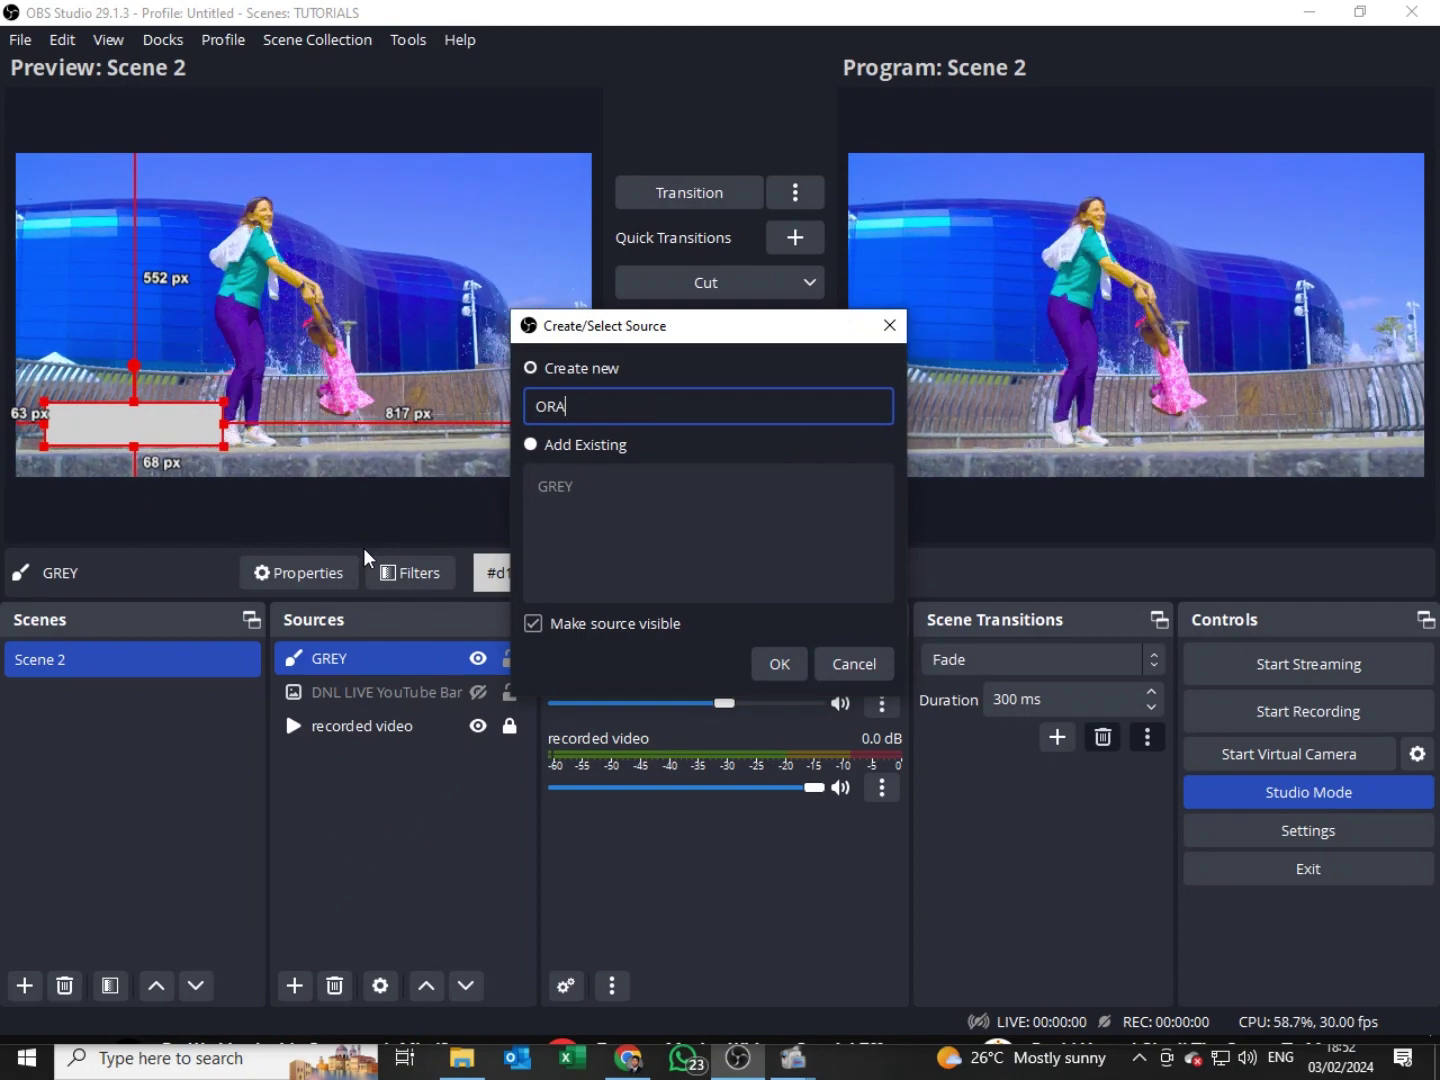
text(NGE)
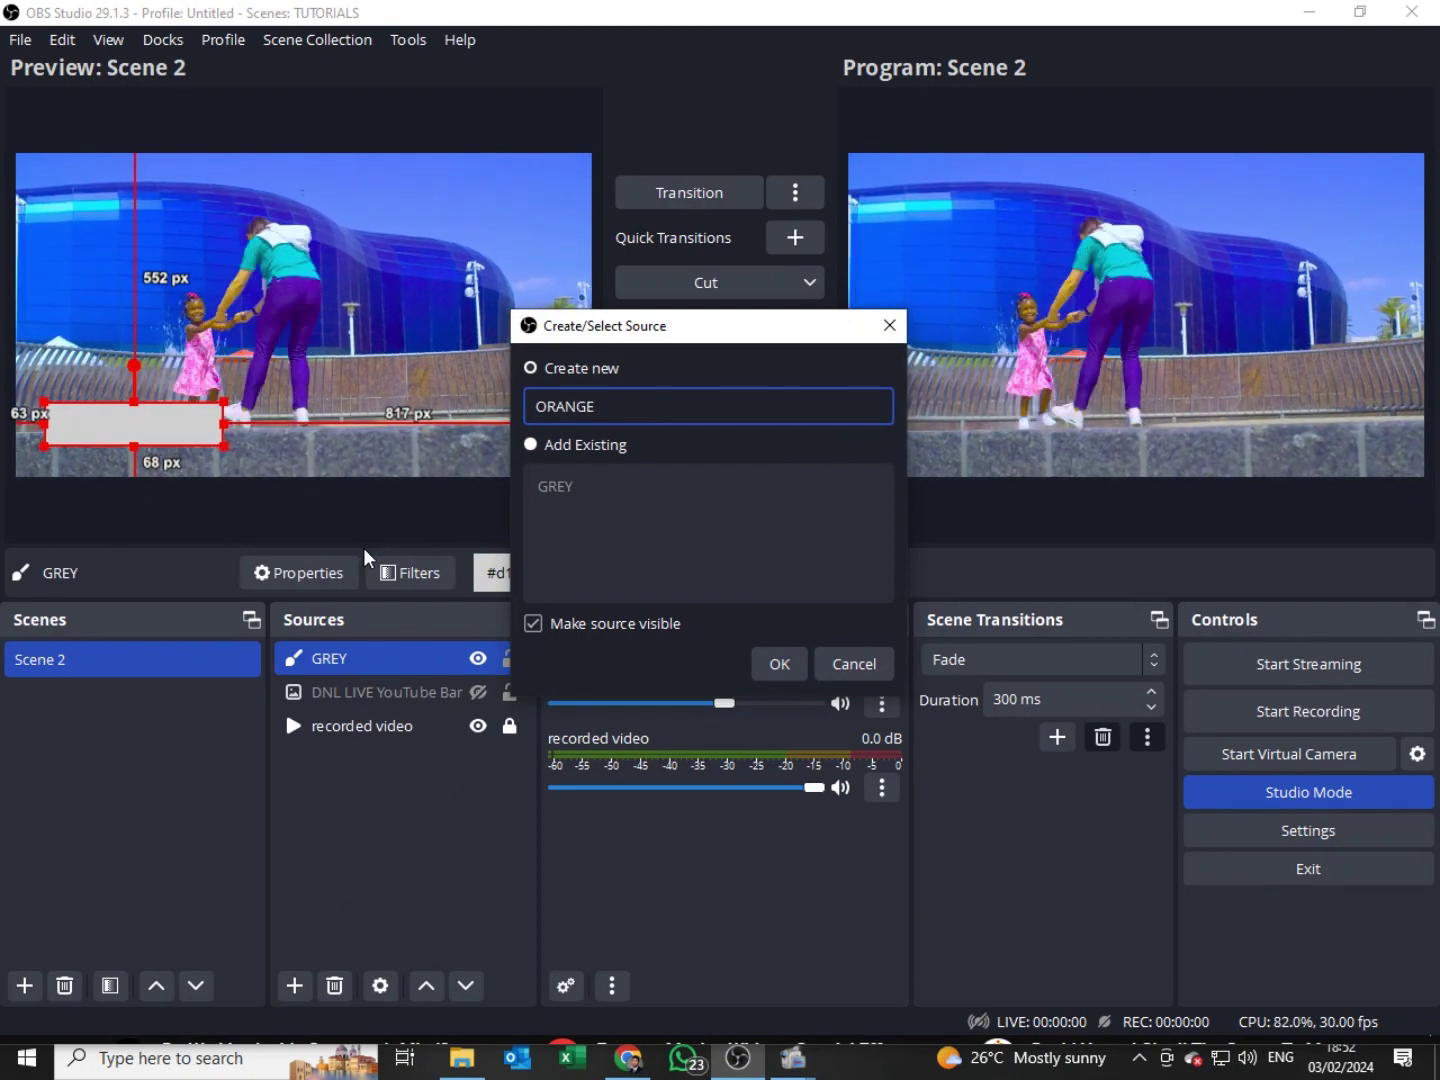
click(771, 674)
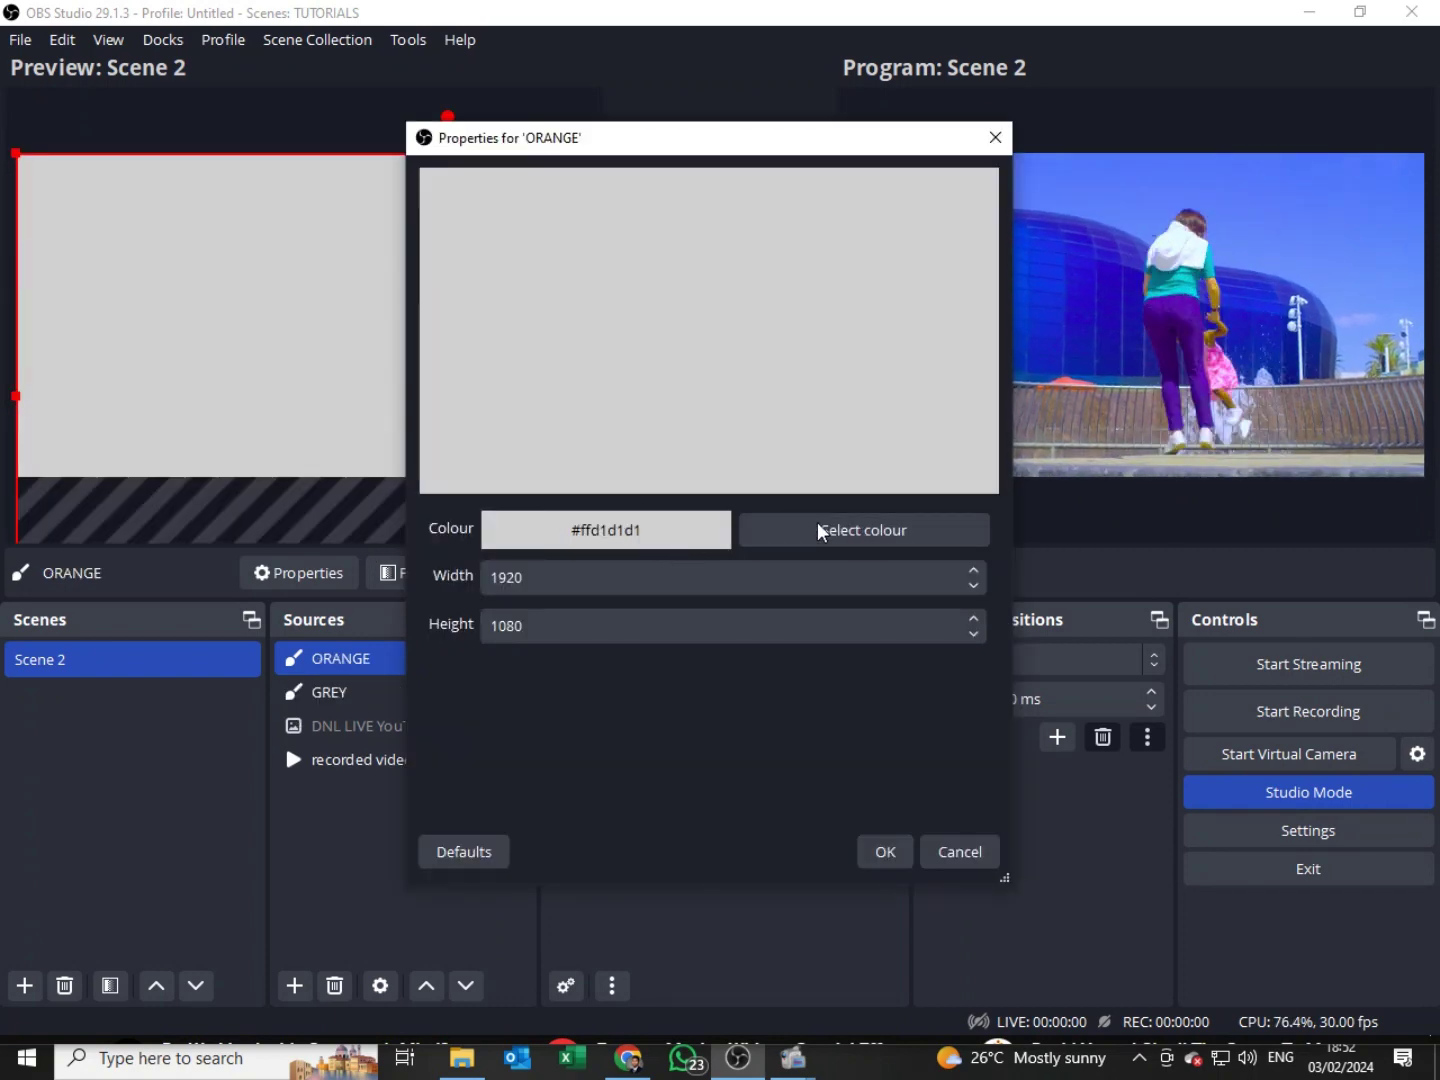
Step: Set the ORANGE source's colour to the basic orange #ff5500
click(874, 531)
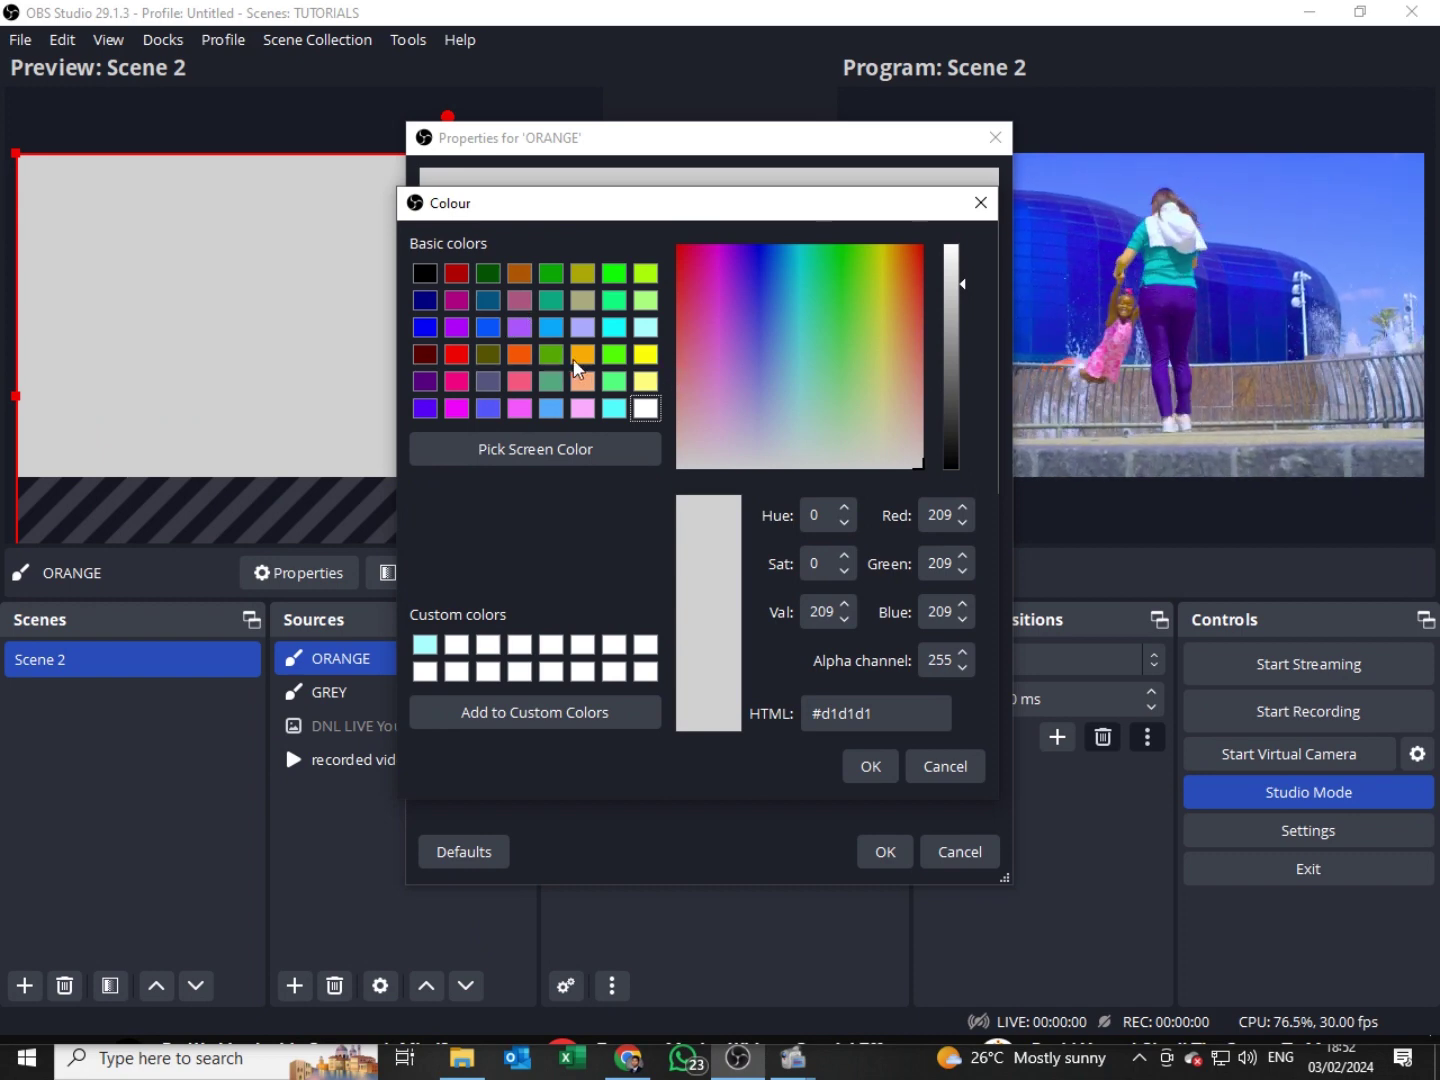
click(519, 361)
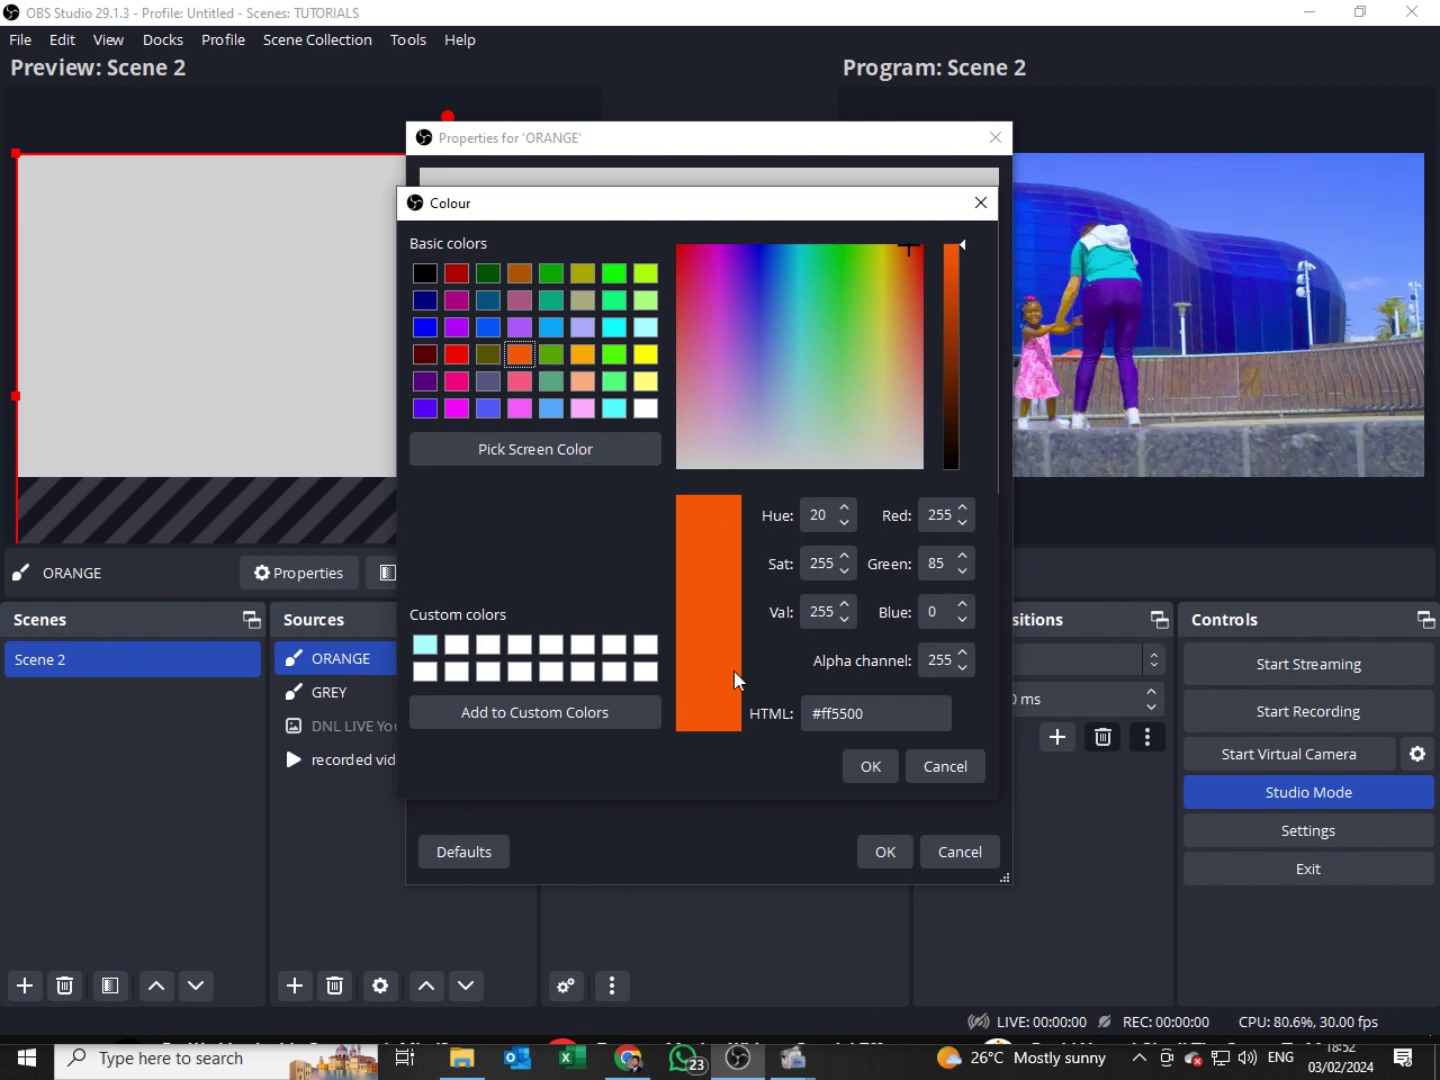
click(867, 769)
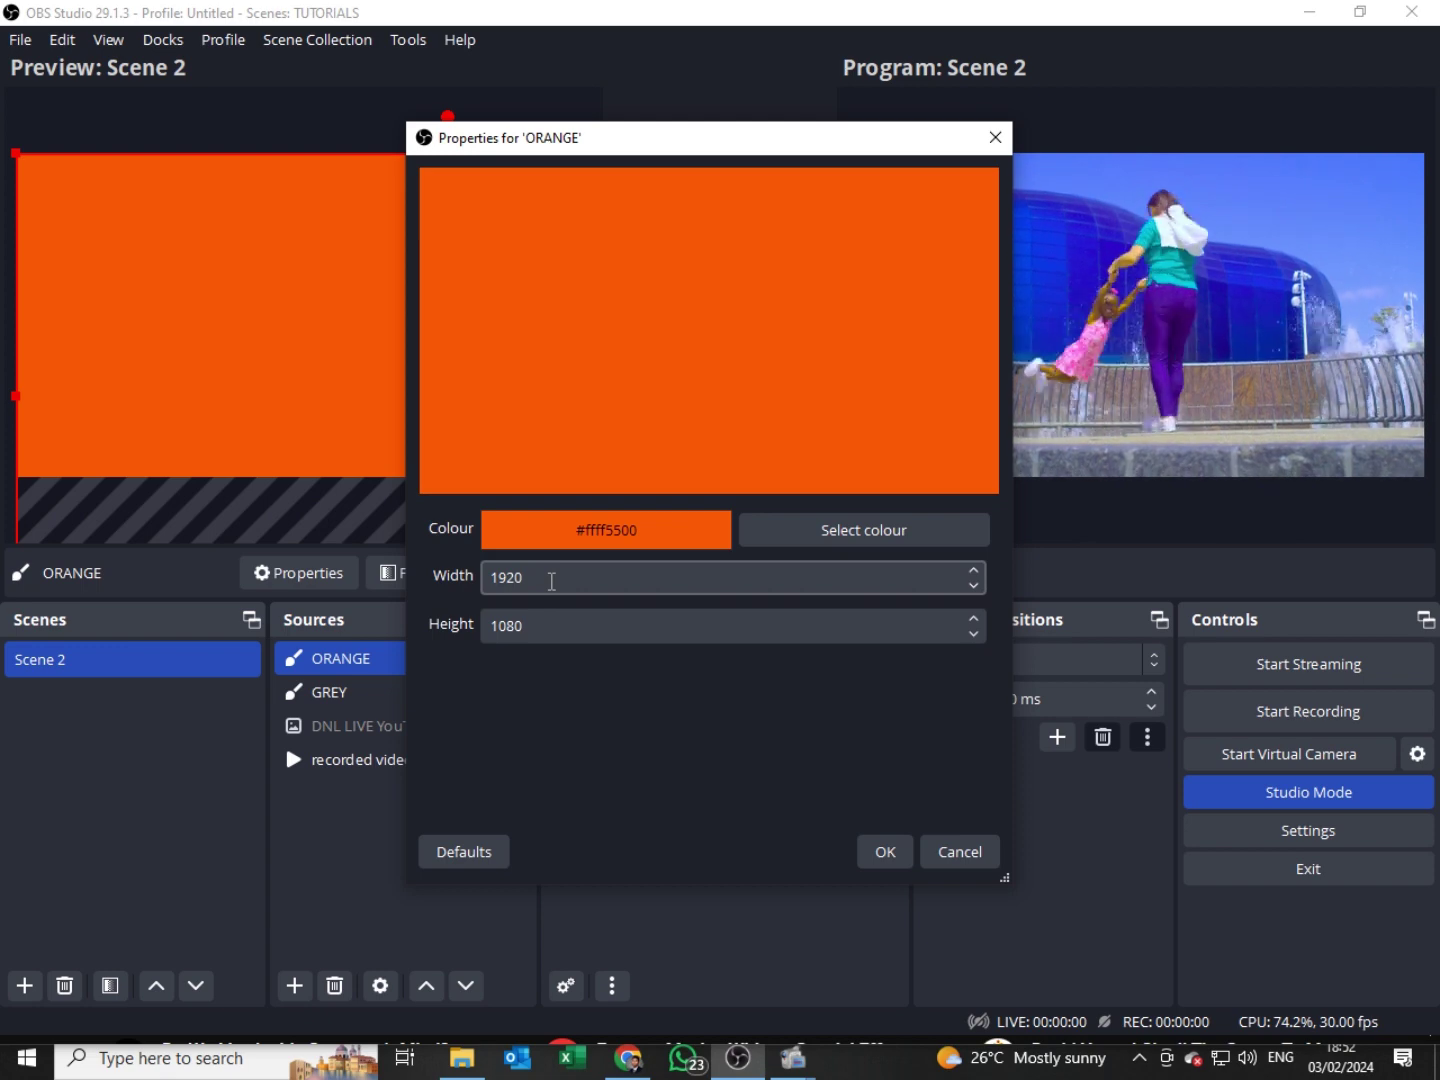
Step: Set the ORANGE source's width to 700 and height to 100, and accept its properties
drag(551, 580, 461, 575)
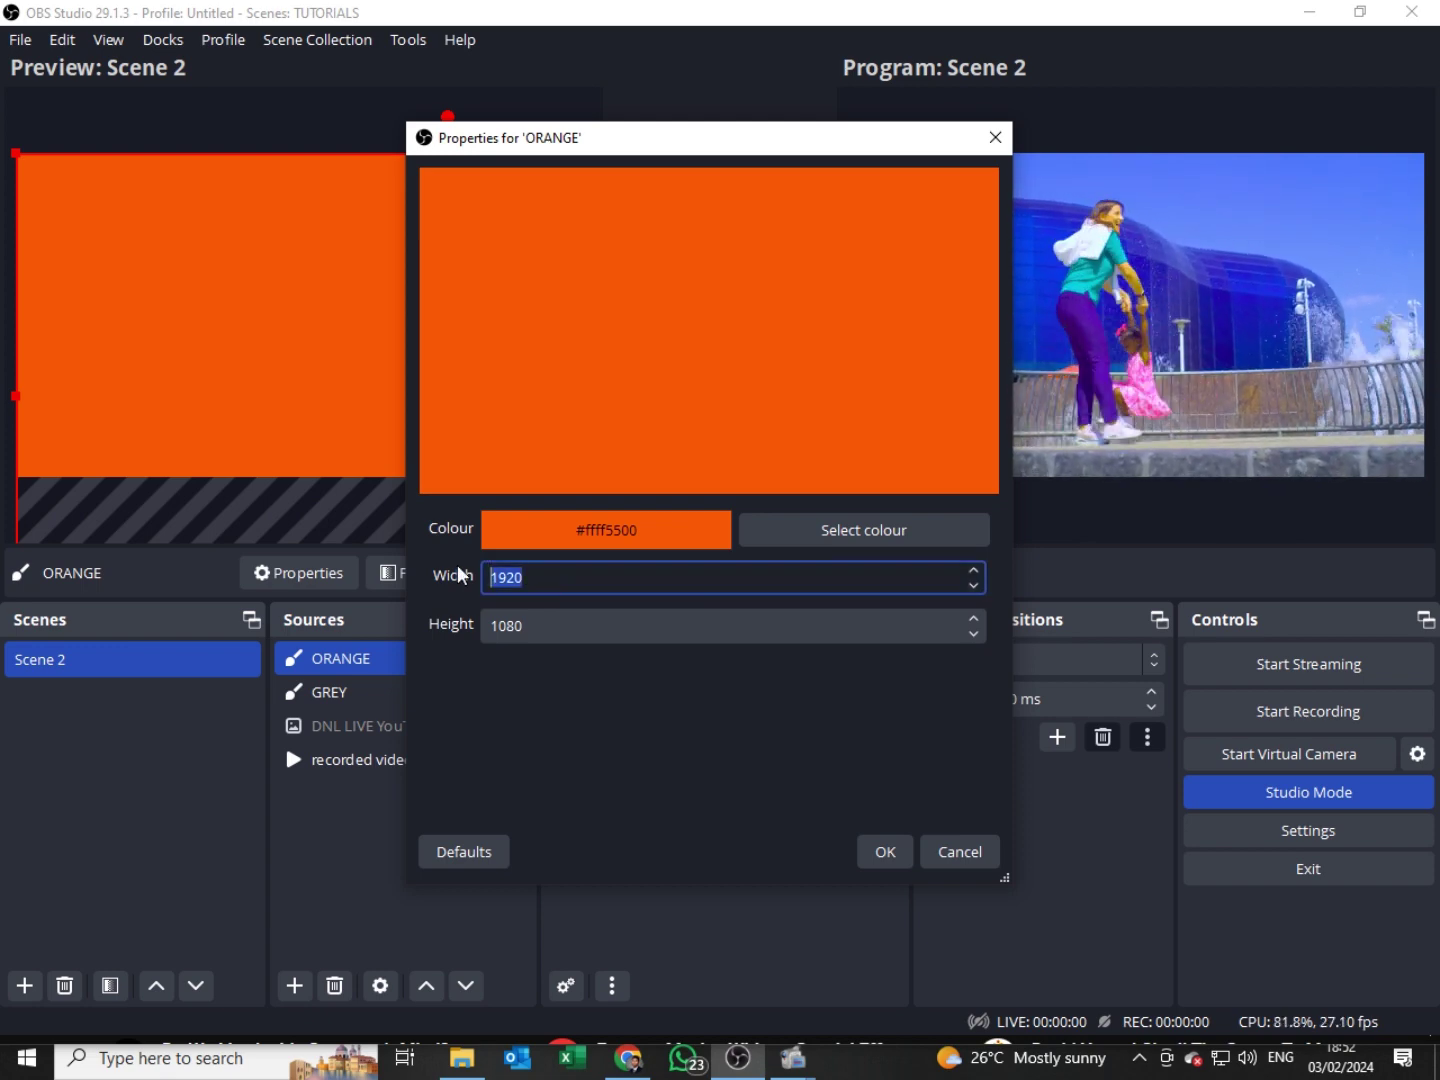
text(700)
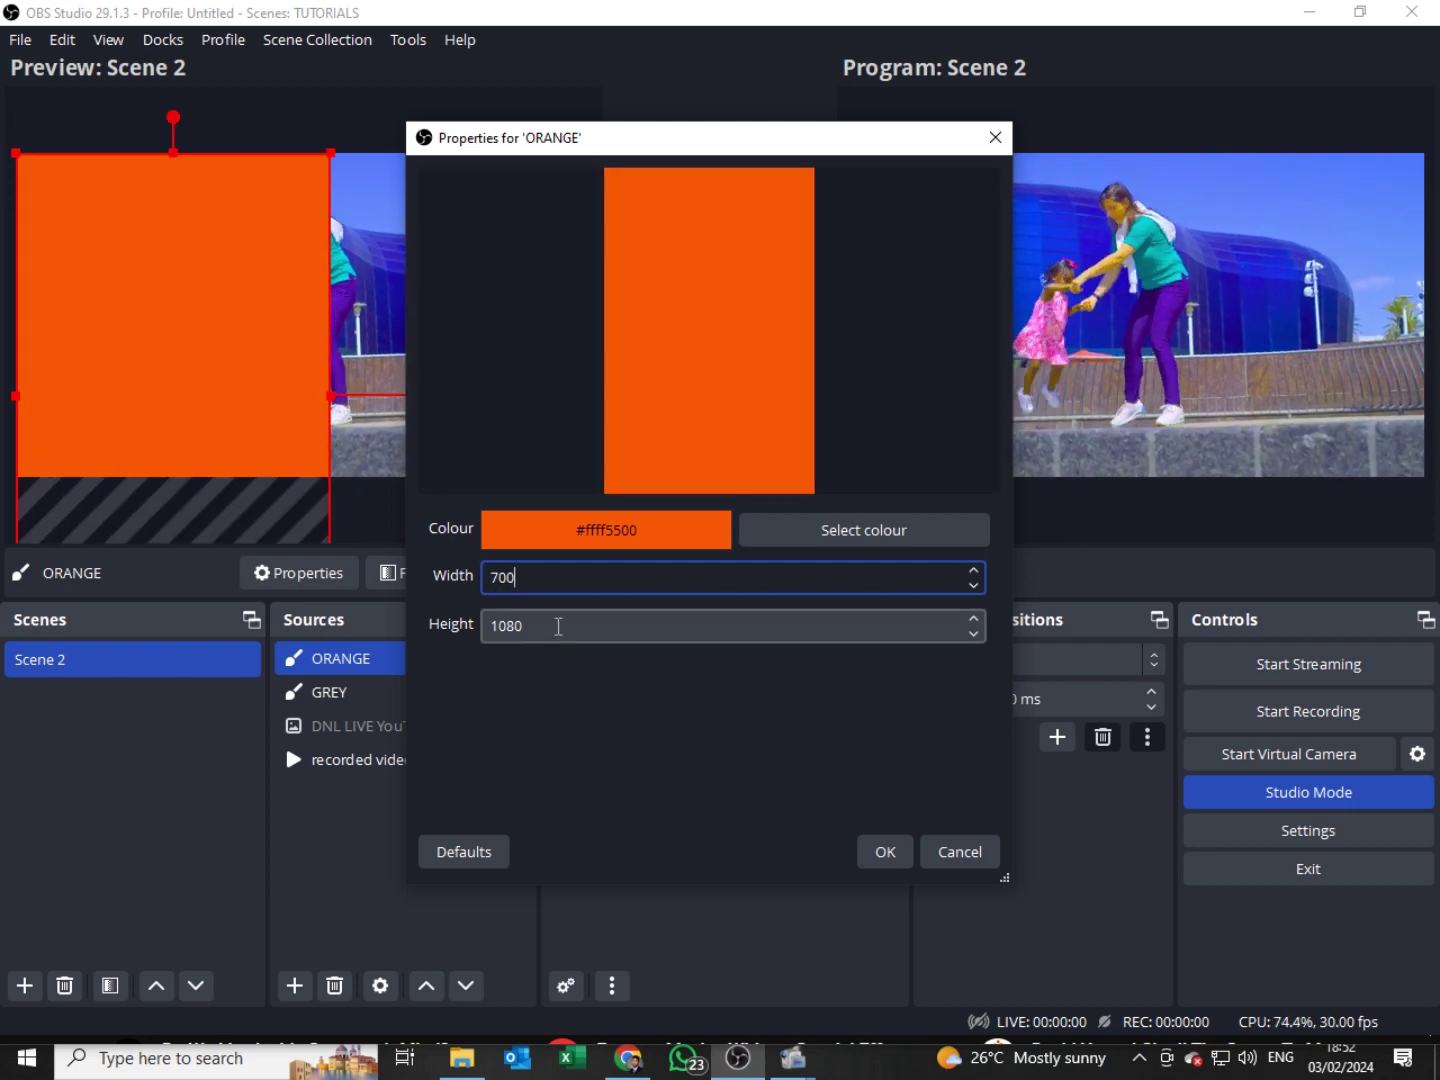
key(Tab)
text(100)
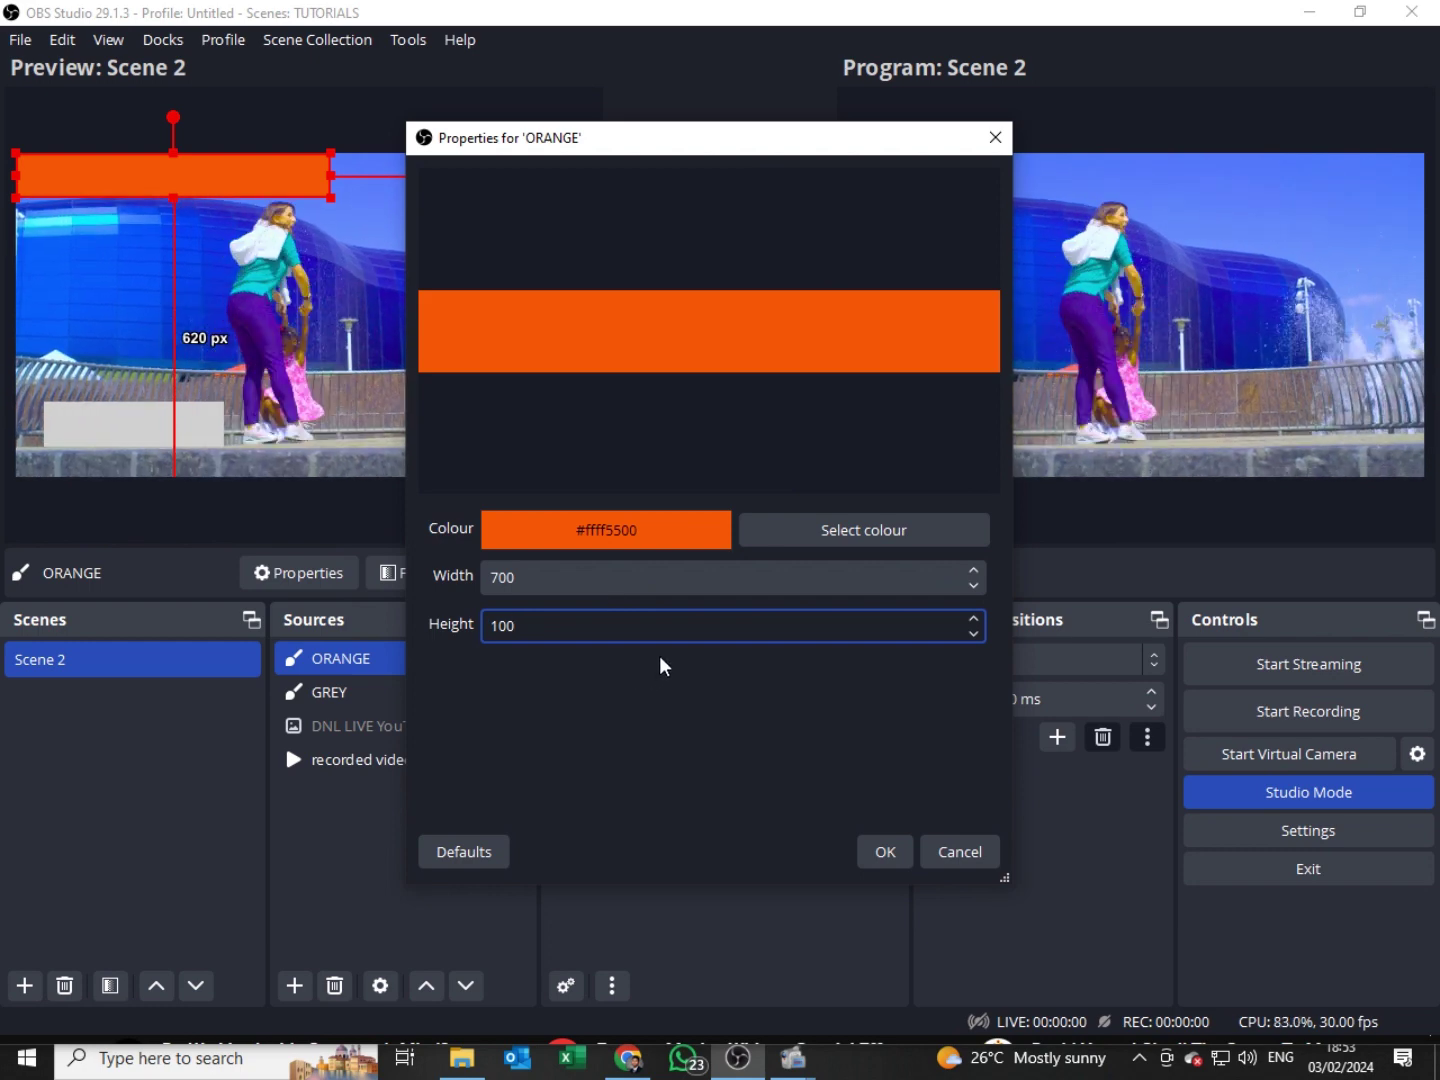
click(891, 856)
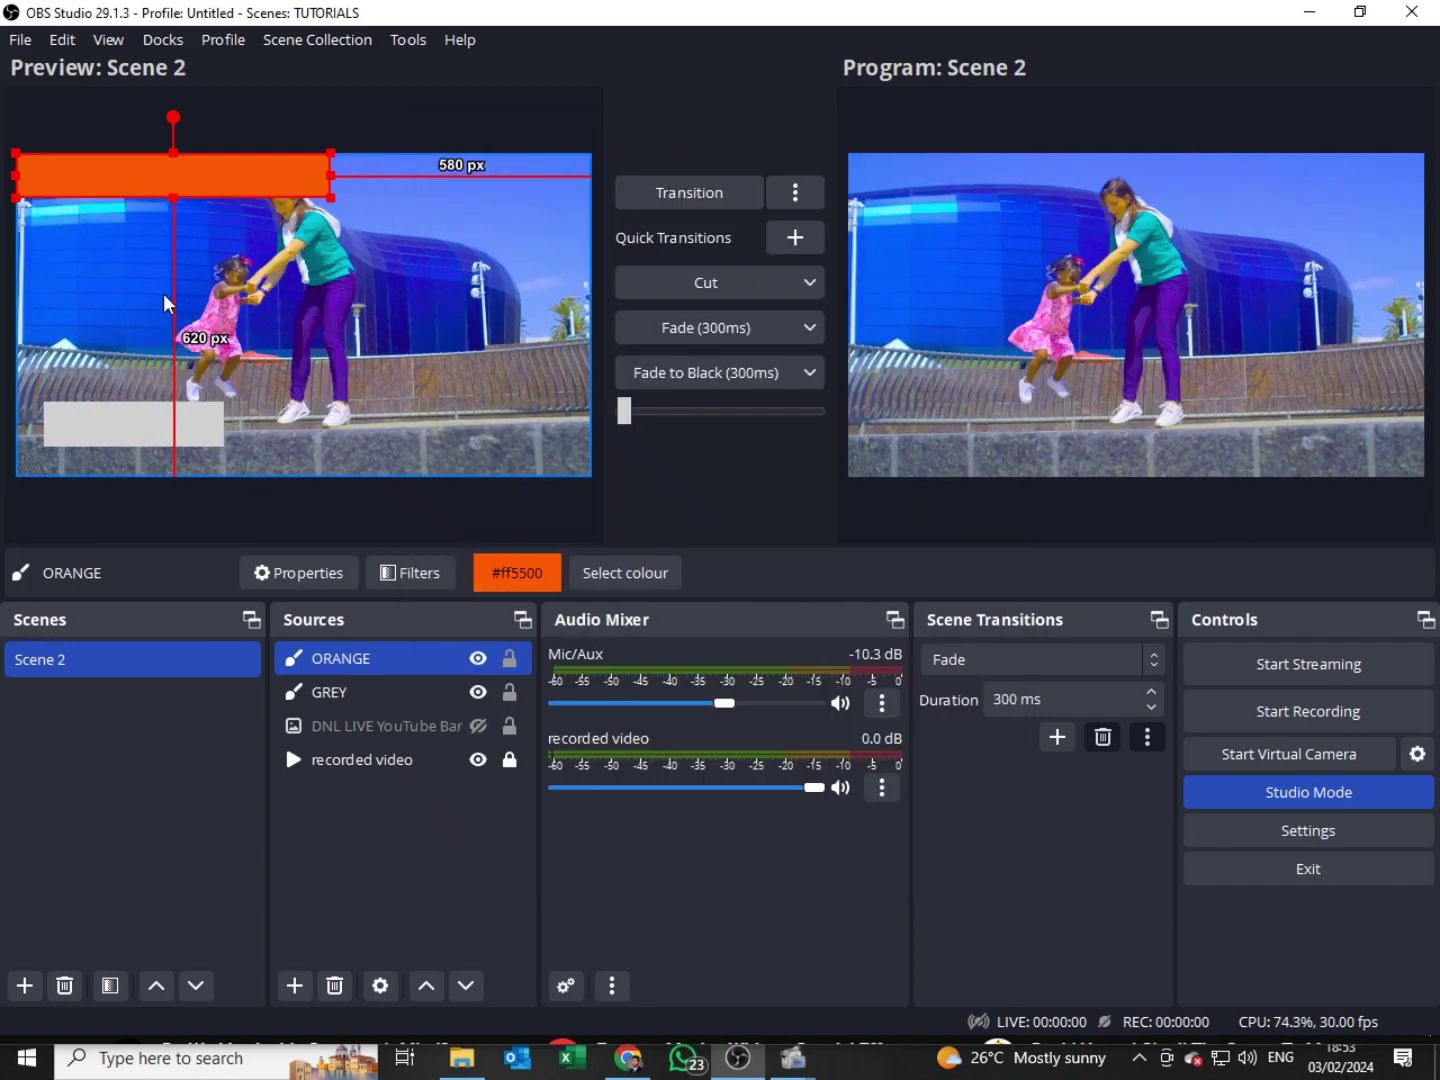
Step: Place the orange bar on the canvas's bottom edge, overlapping the grey bar, about 61 px from the left edge, and deselect it
drag(97, 190, 120, 449)
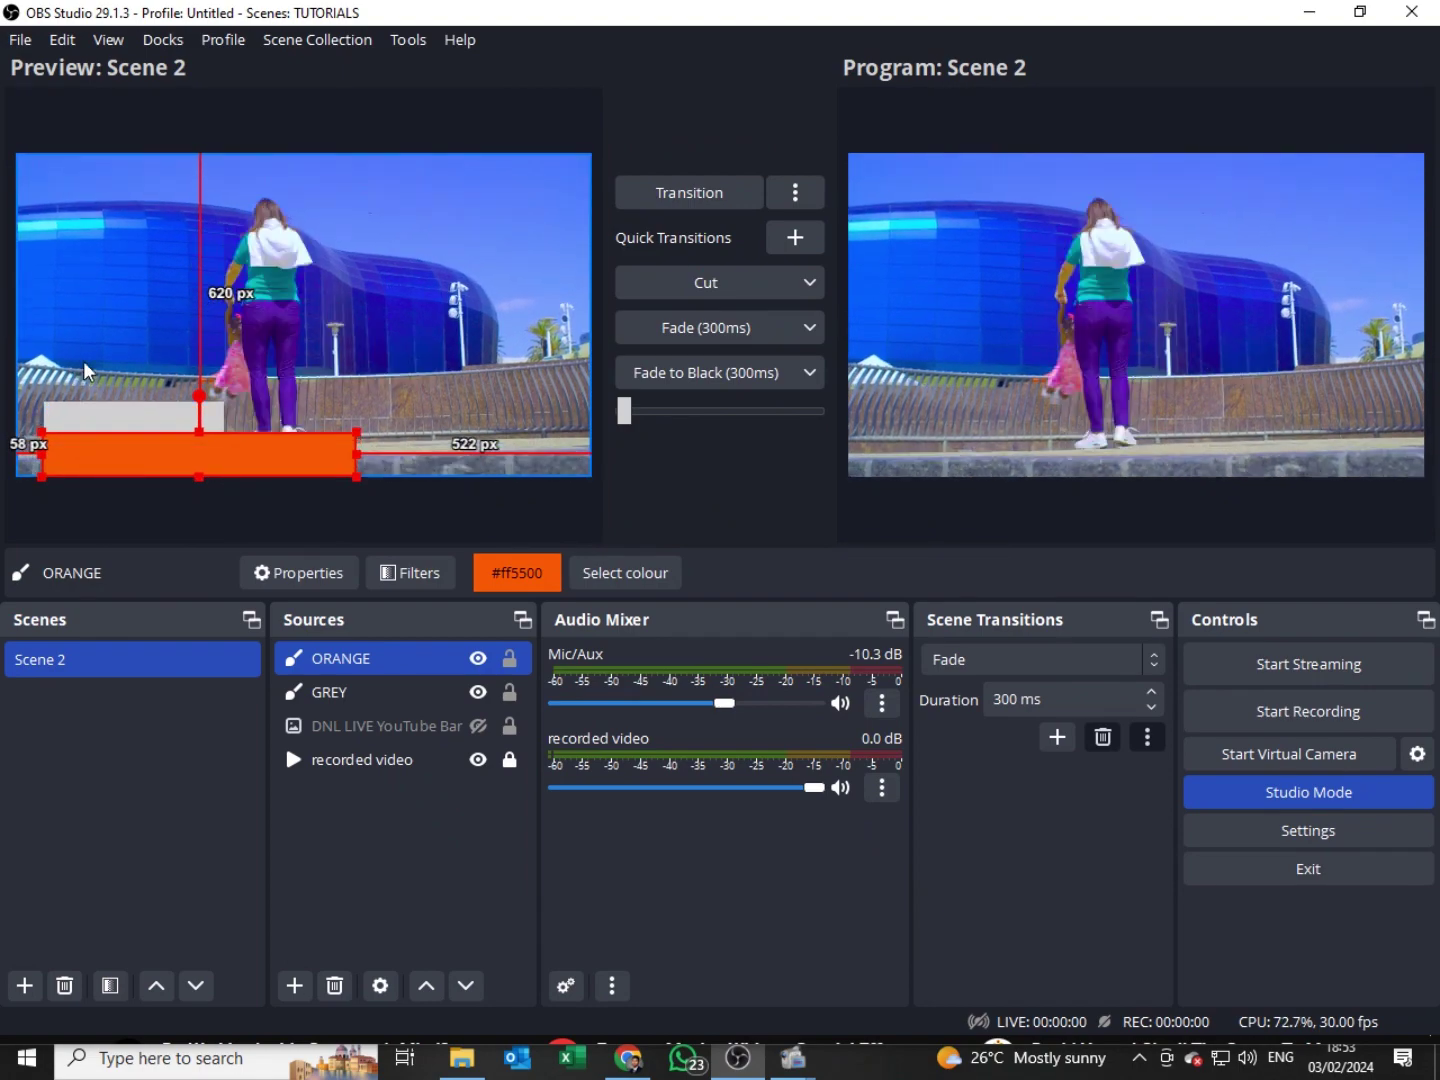
click(66, 498)
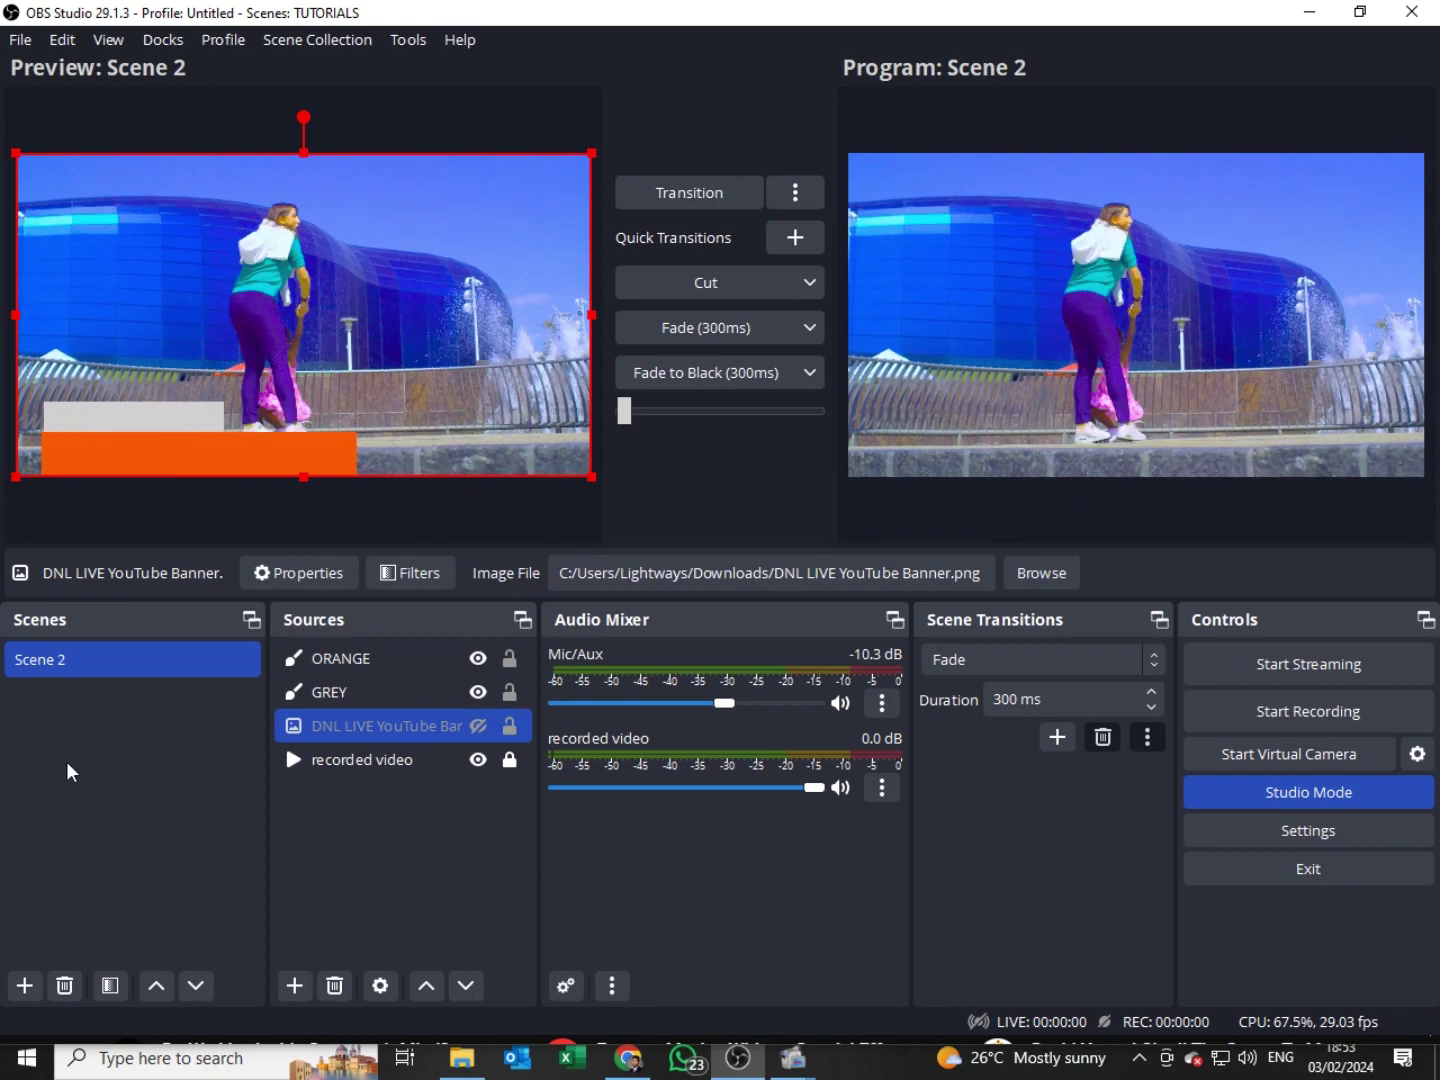
click(509, 761)
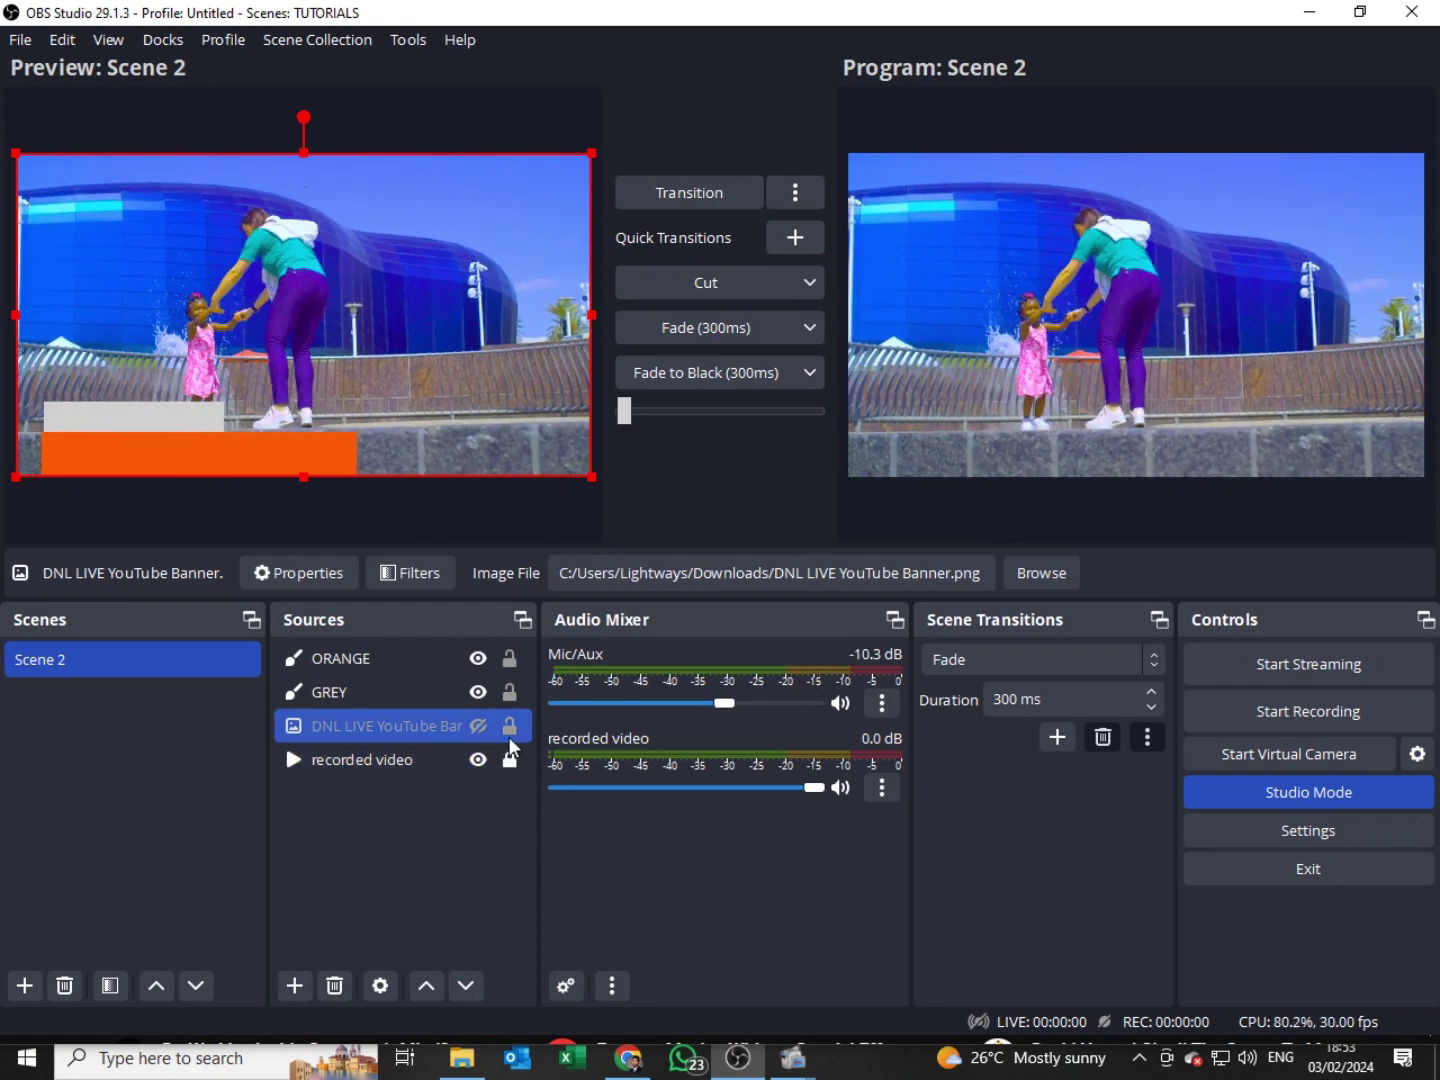
click(72, 457)
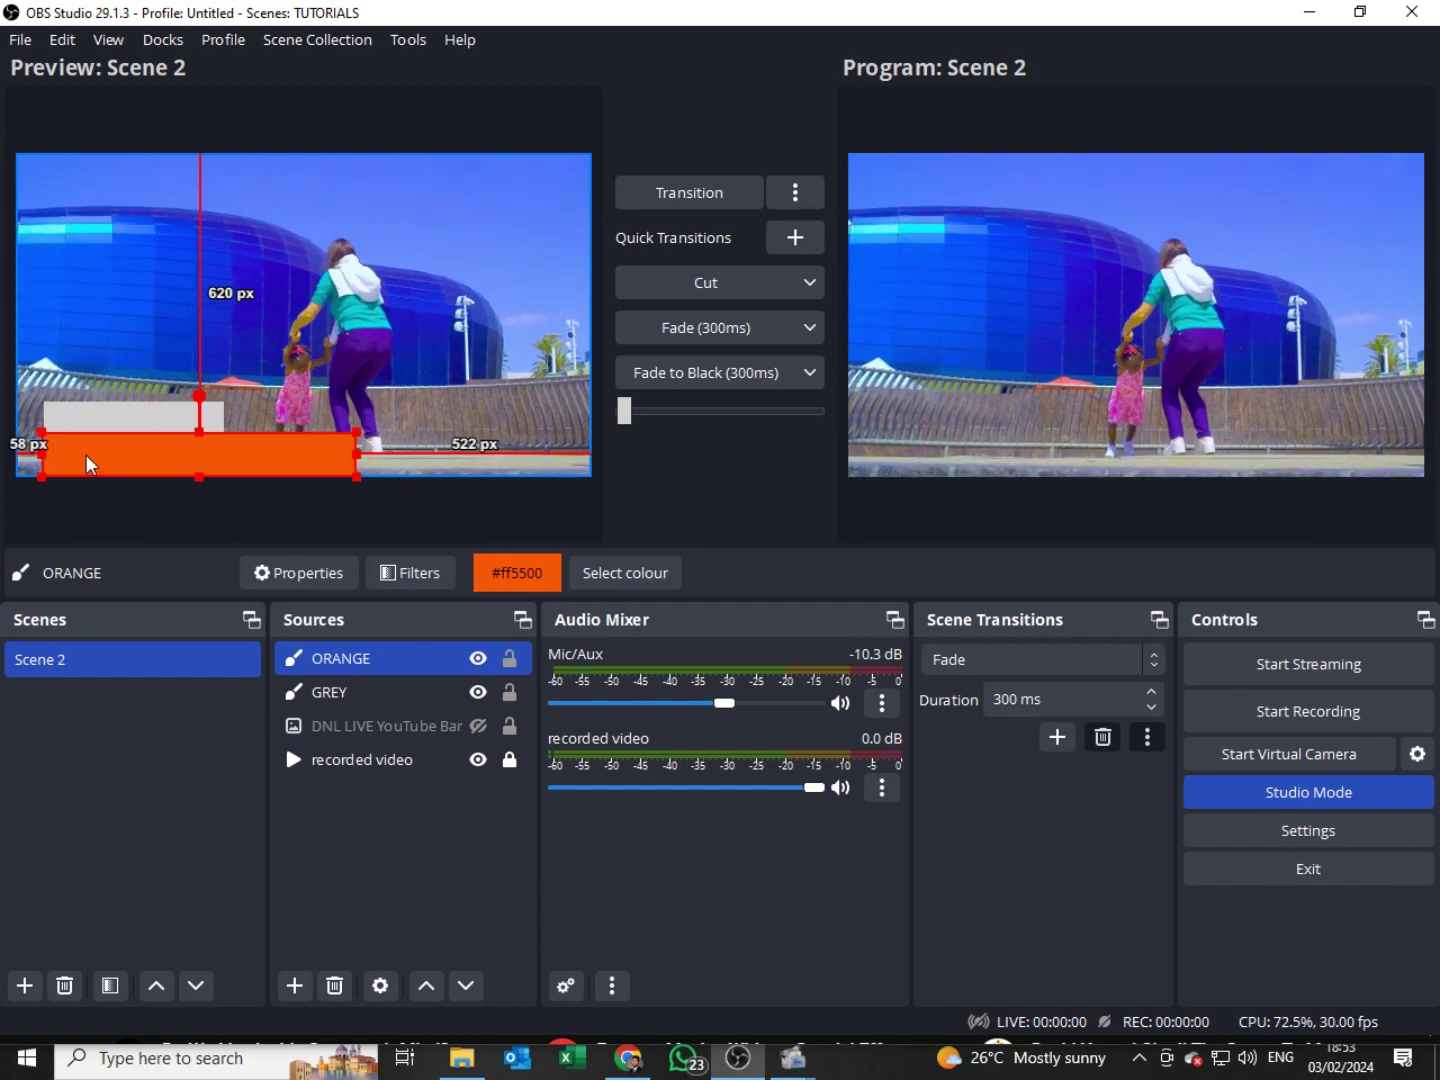
drag(89, 453, 92, 454)
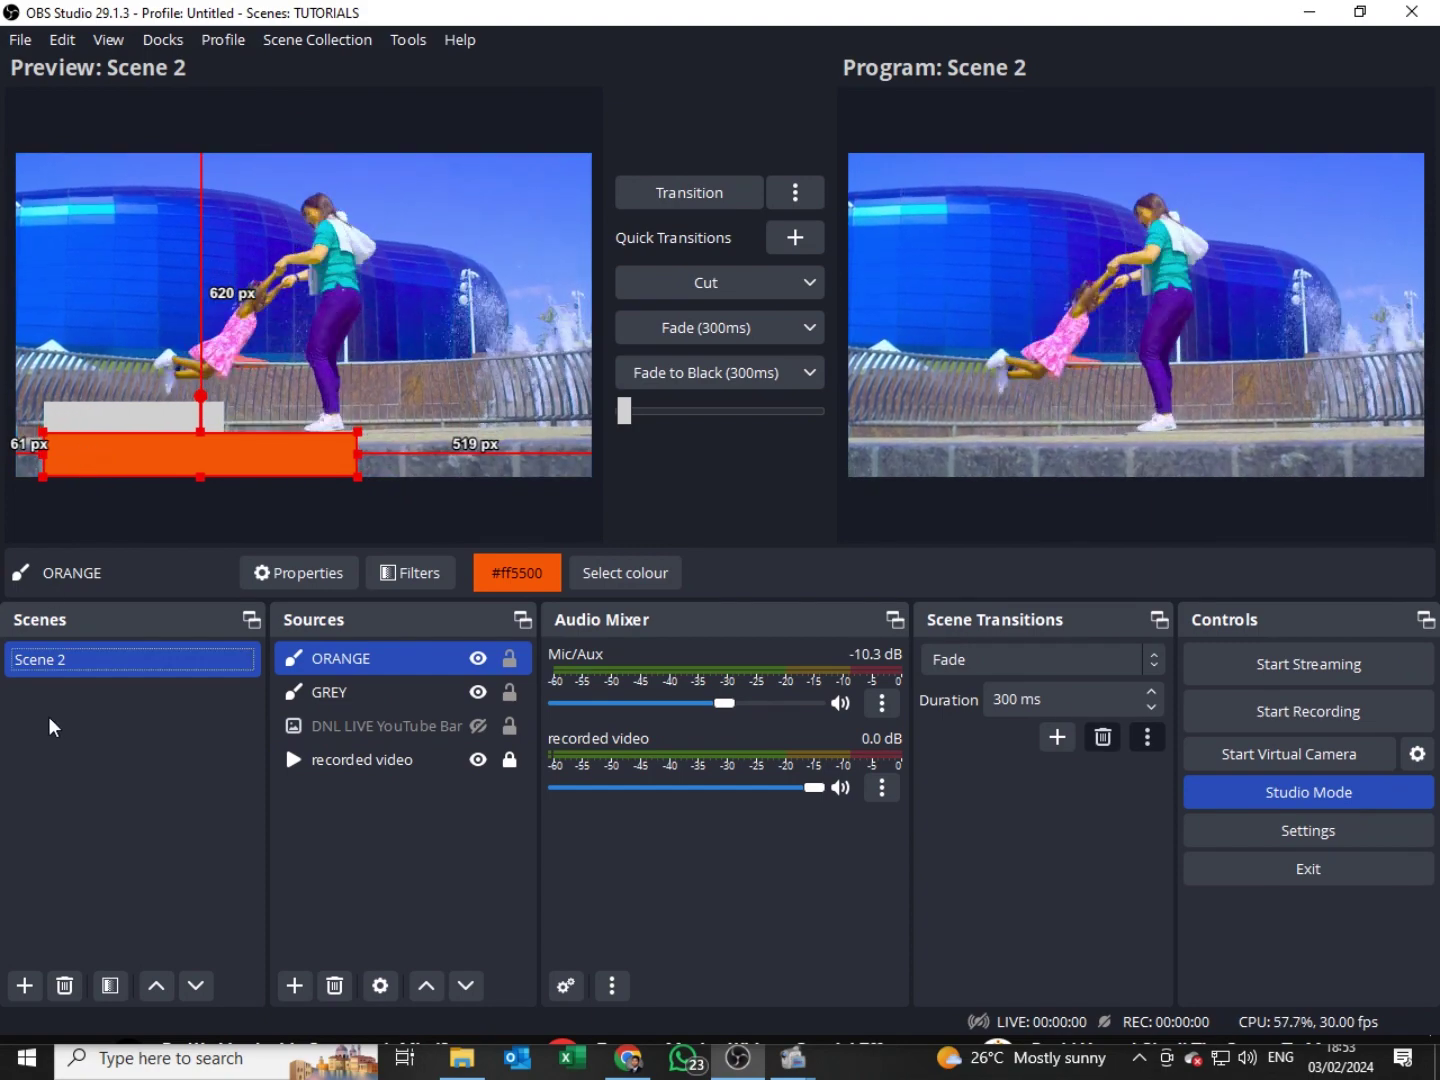
click(304, 834)
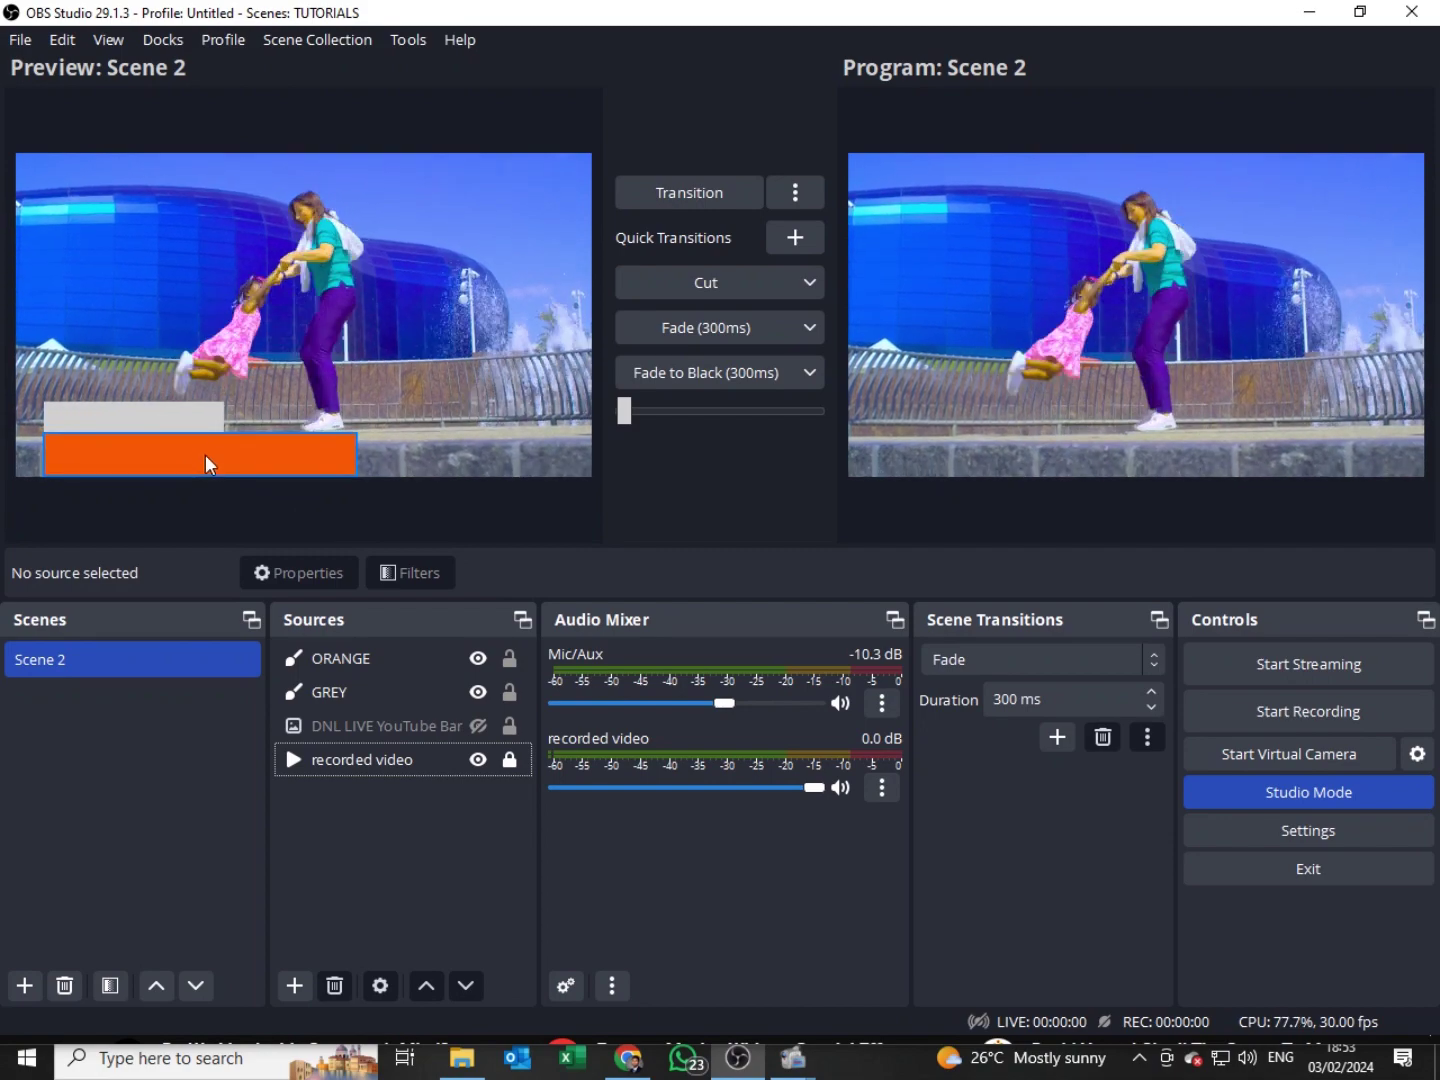
Step: Scale the grey bar down slightly from its right side, deselect it, and transition the preview to the program output
click(198, 418)
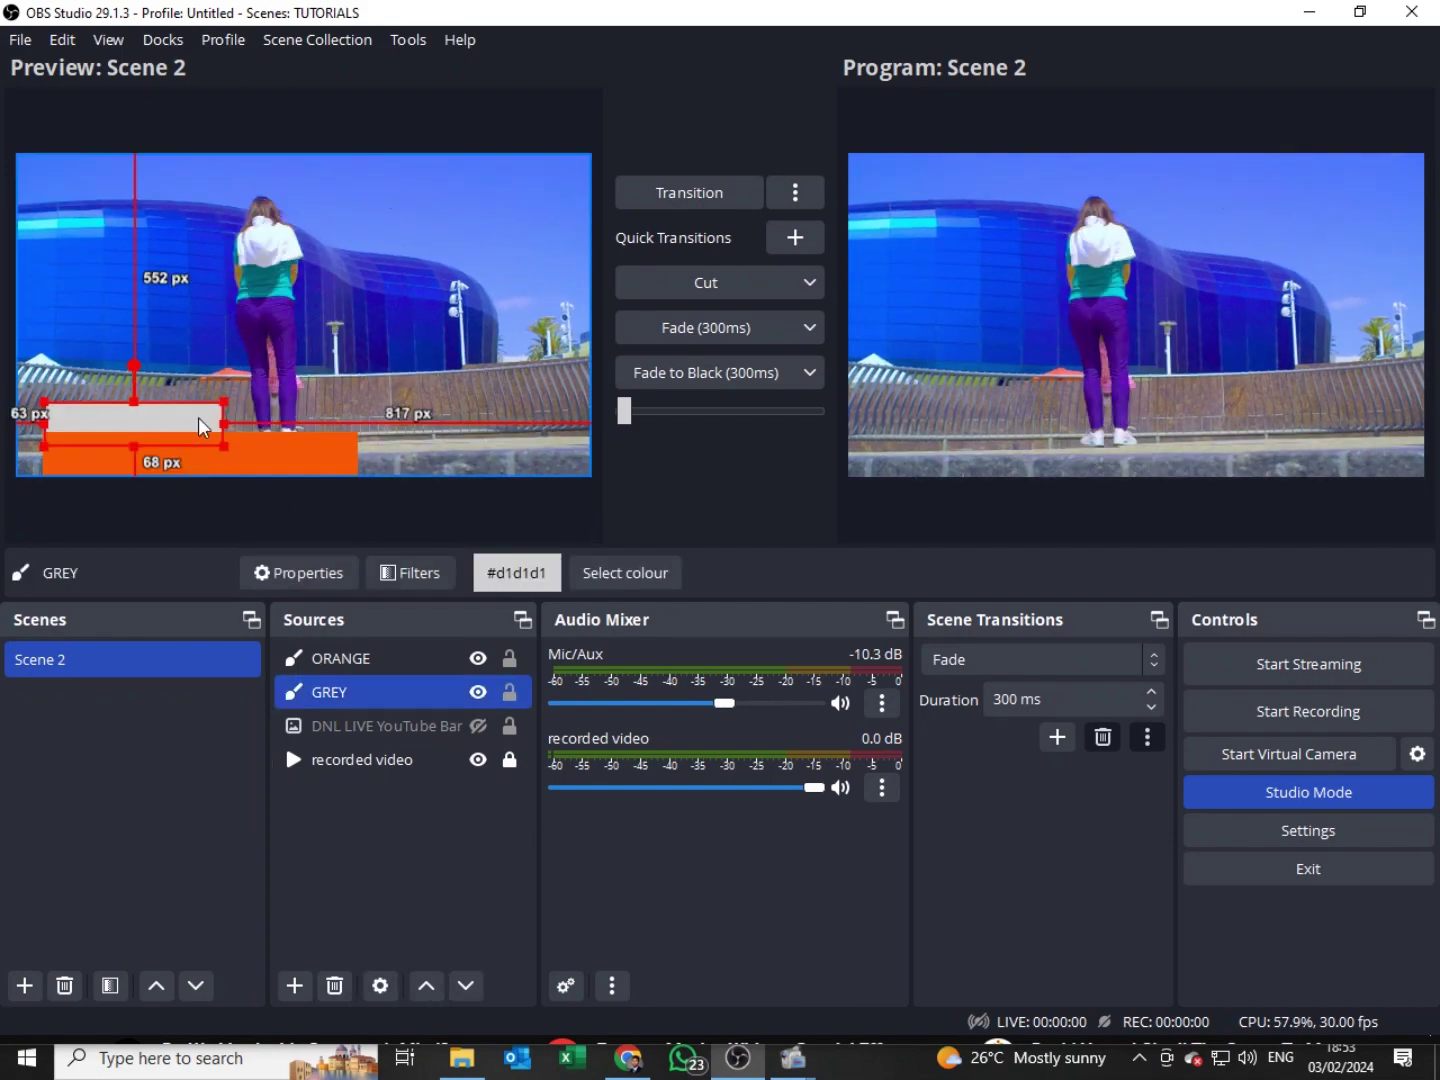
drag(223, 424, 157, 425)
click(376, 833)
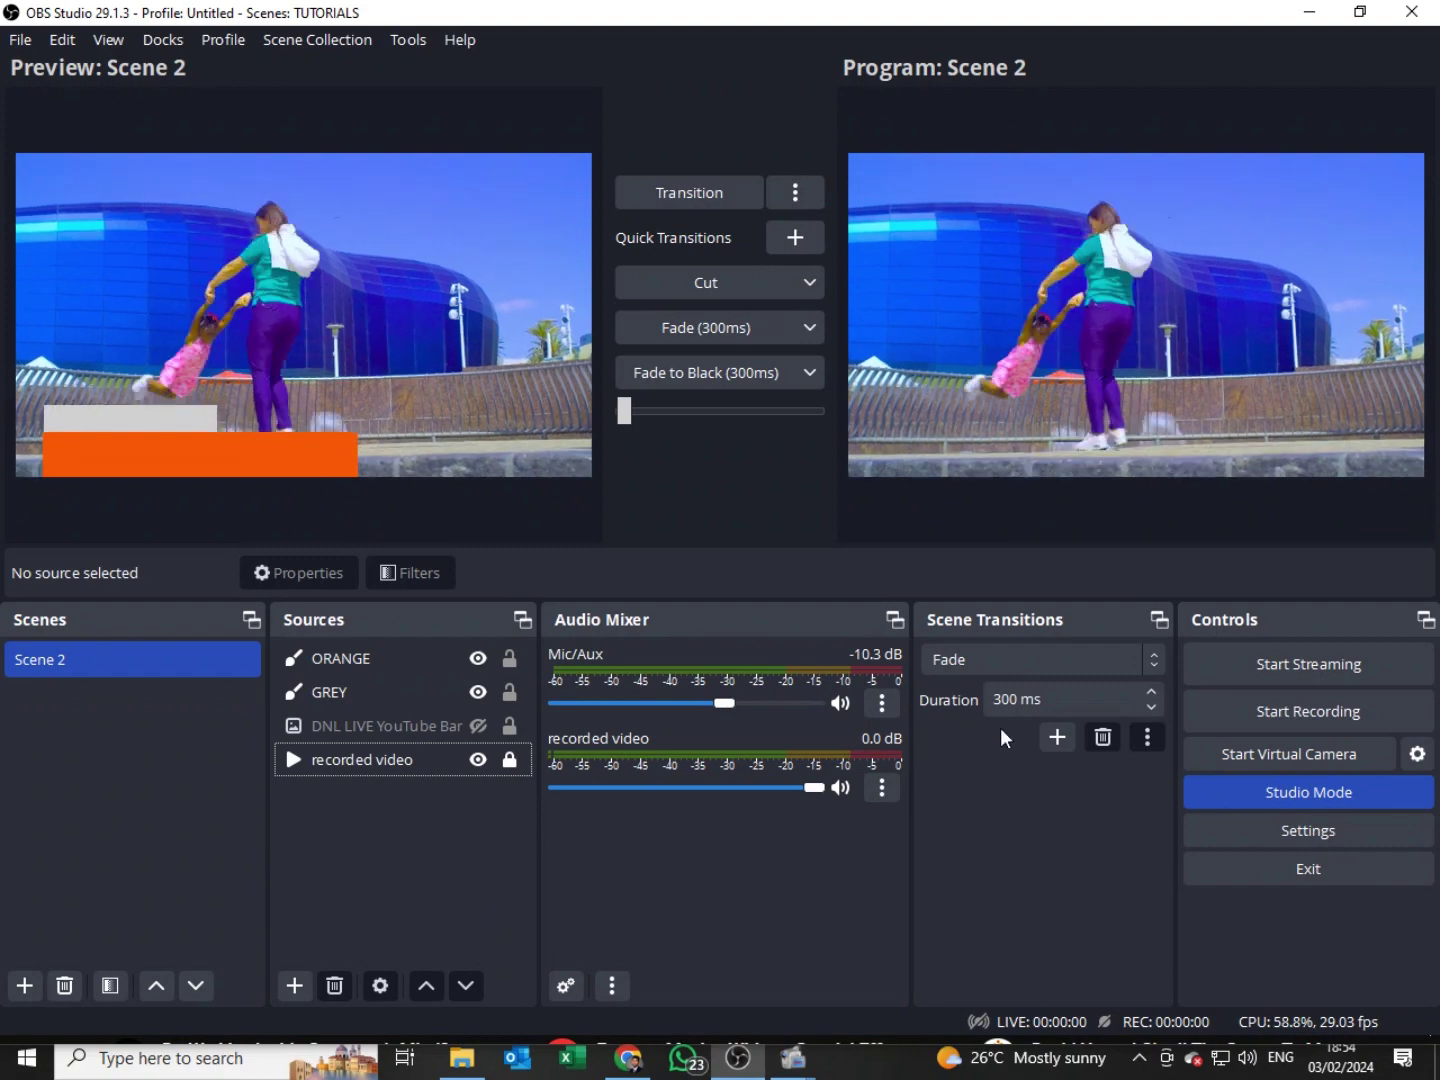
click(659, 189)
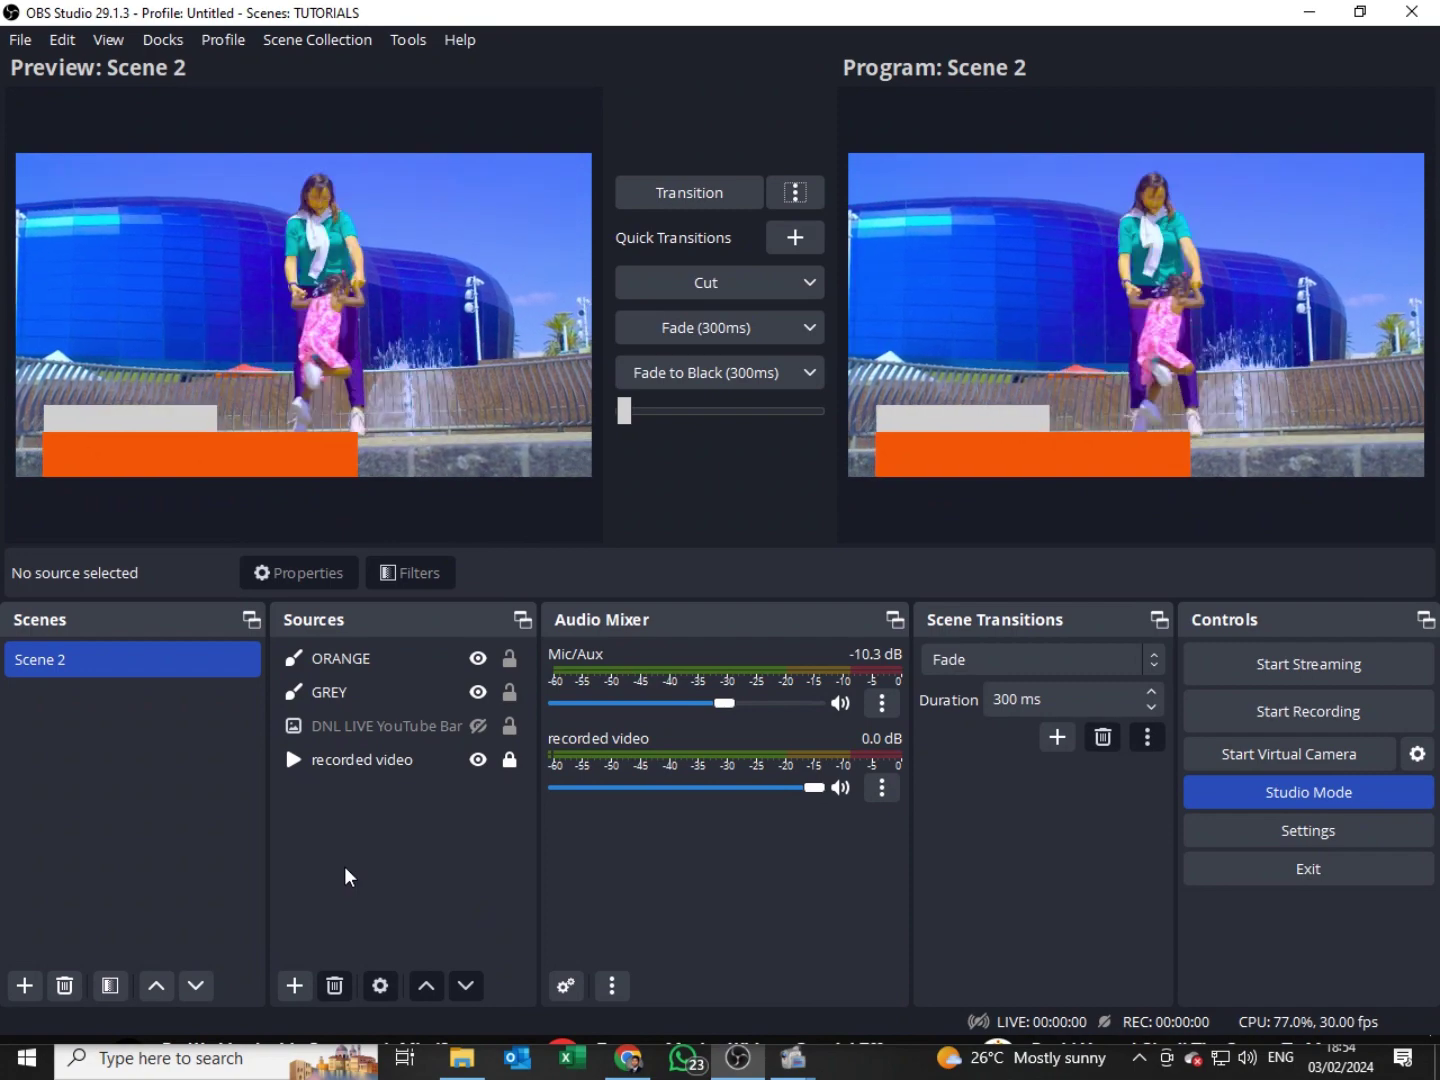
Step: Group the ORANGE and GREY sources together in Scene 2
click(354, 660)
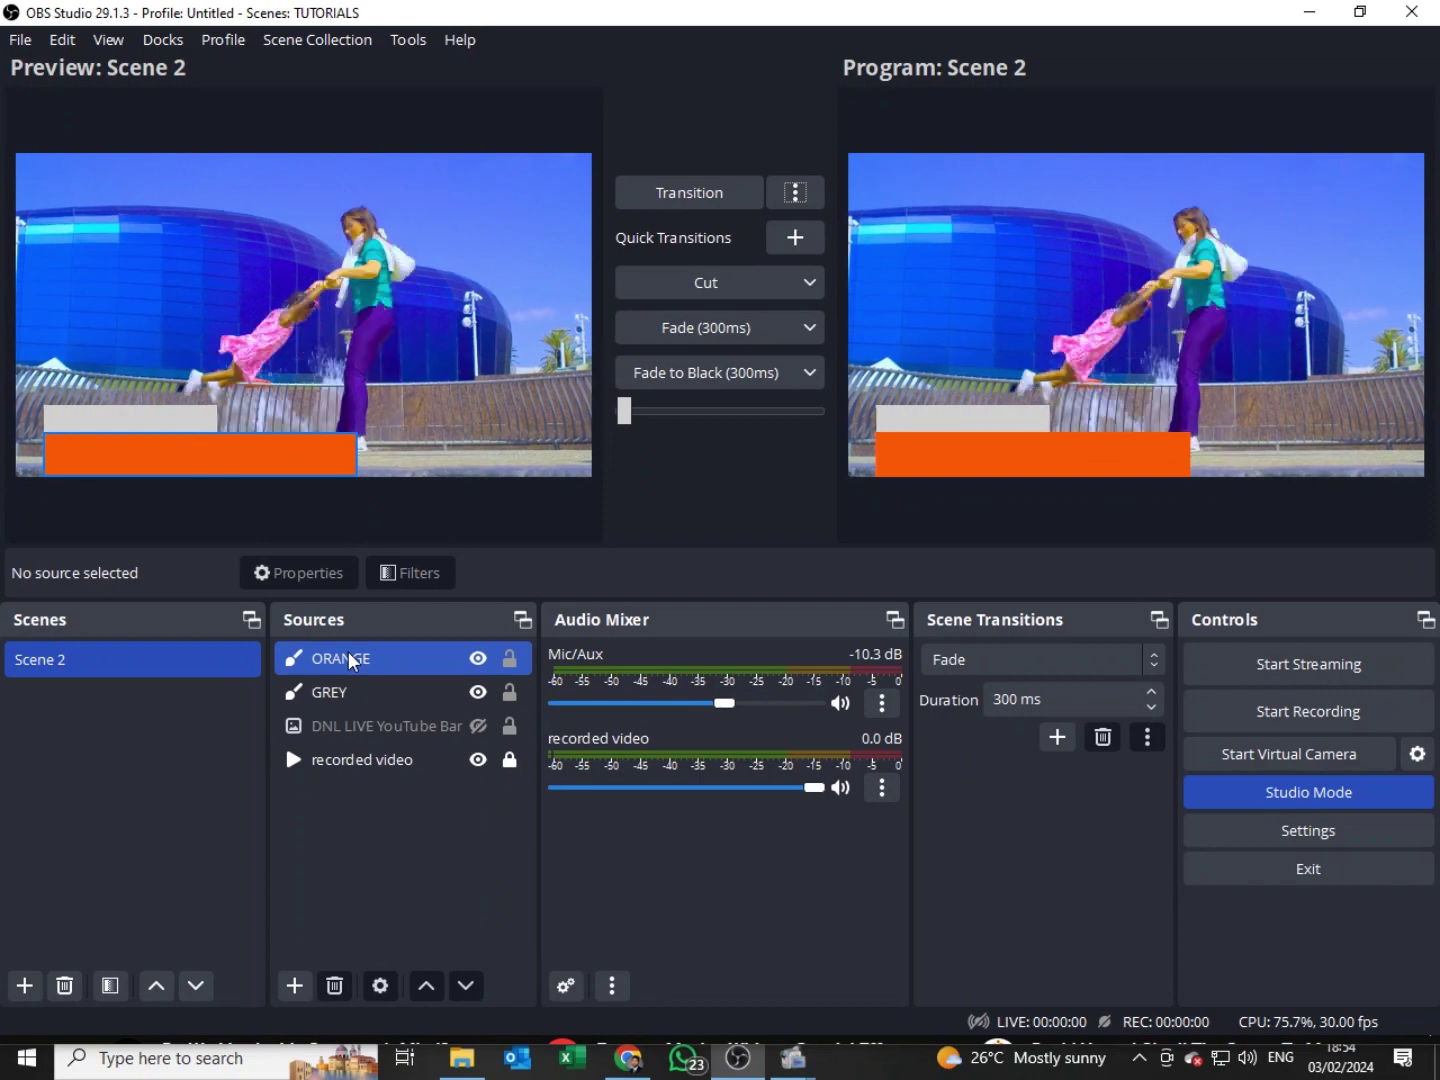
click(370, 661)
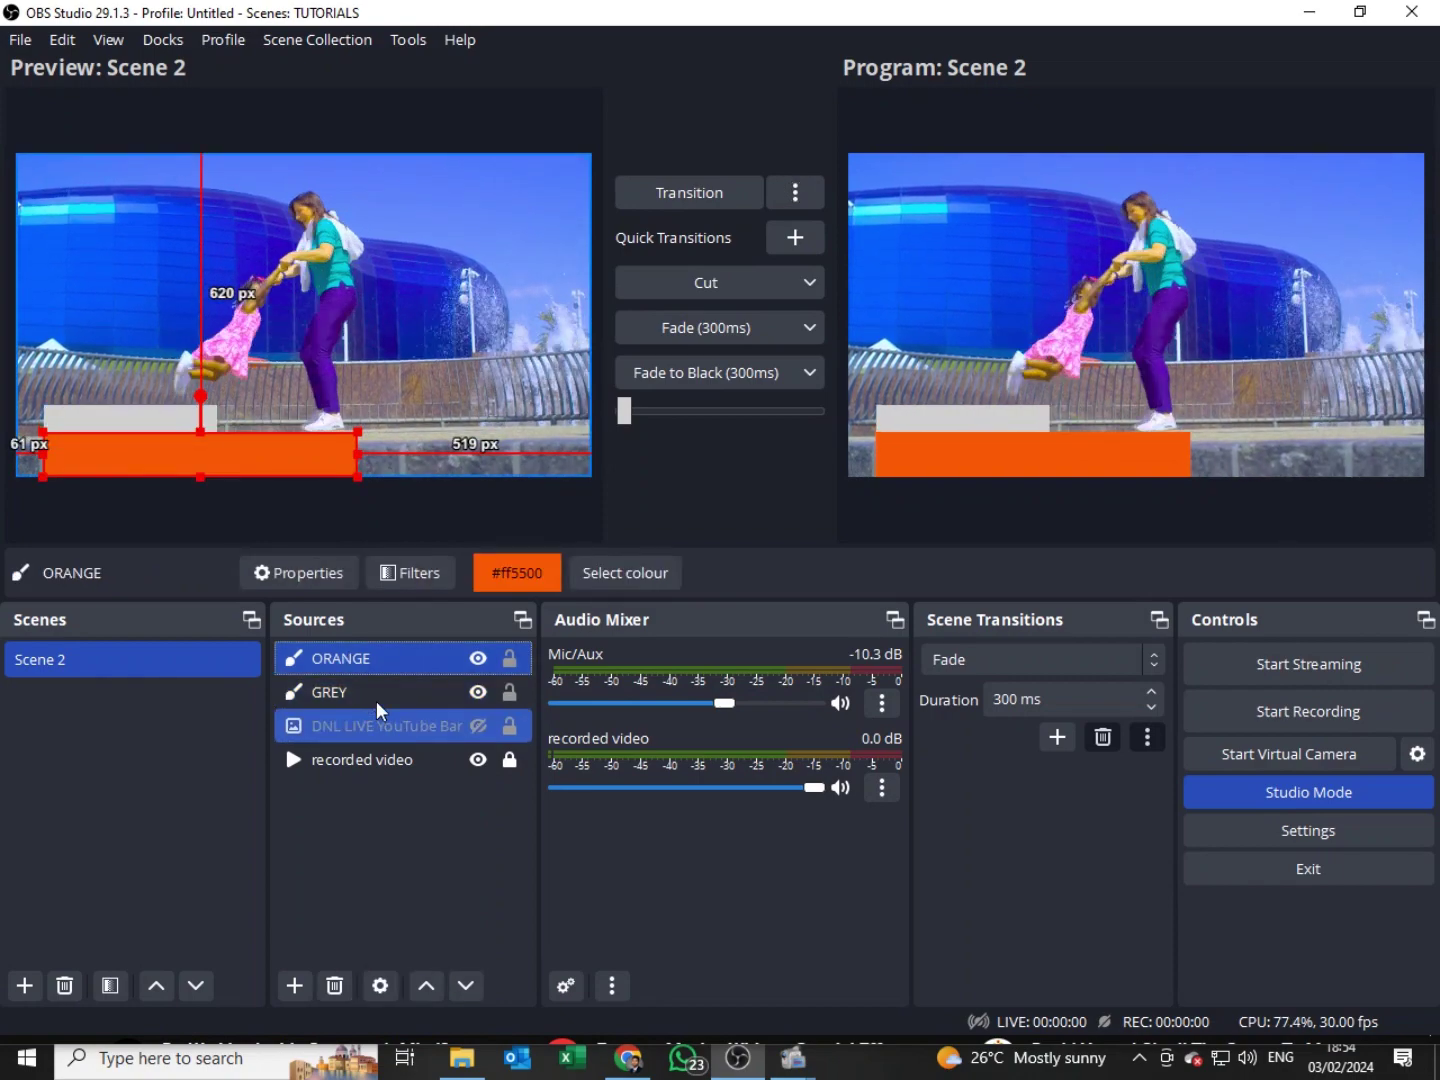
ctrl+click(367, 689)
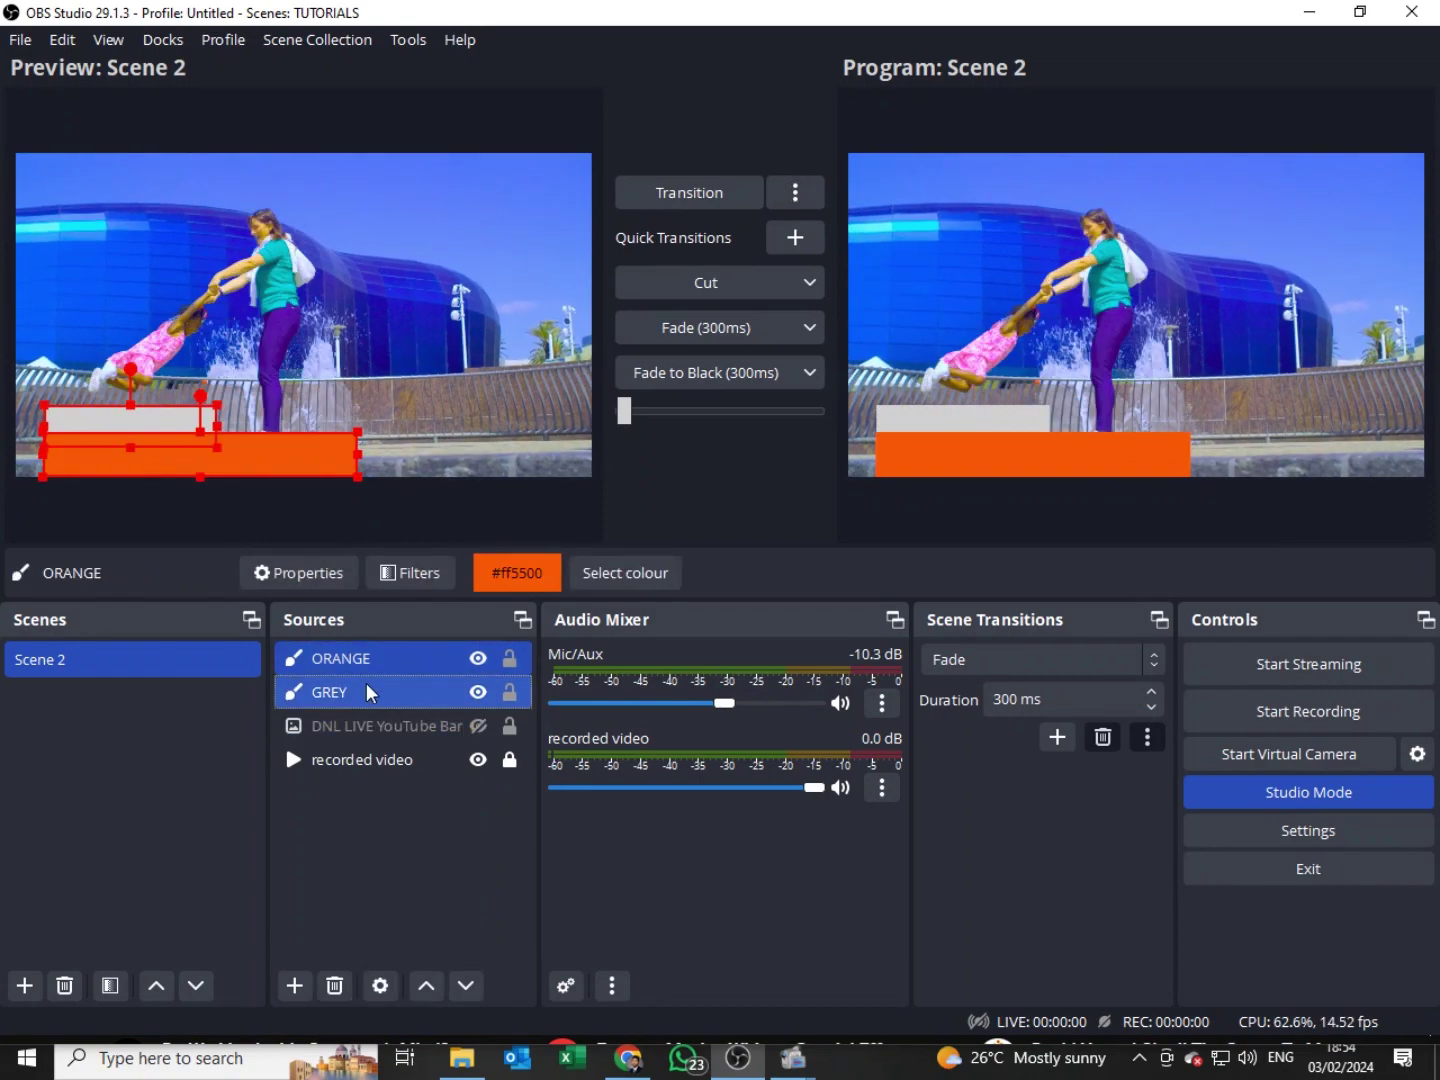
right_click(367, 687)
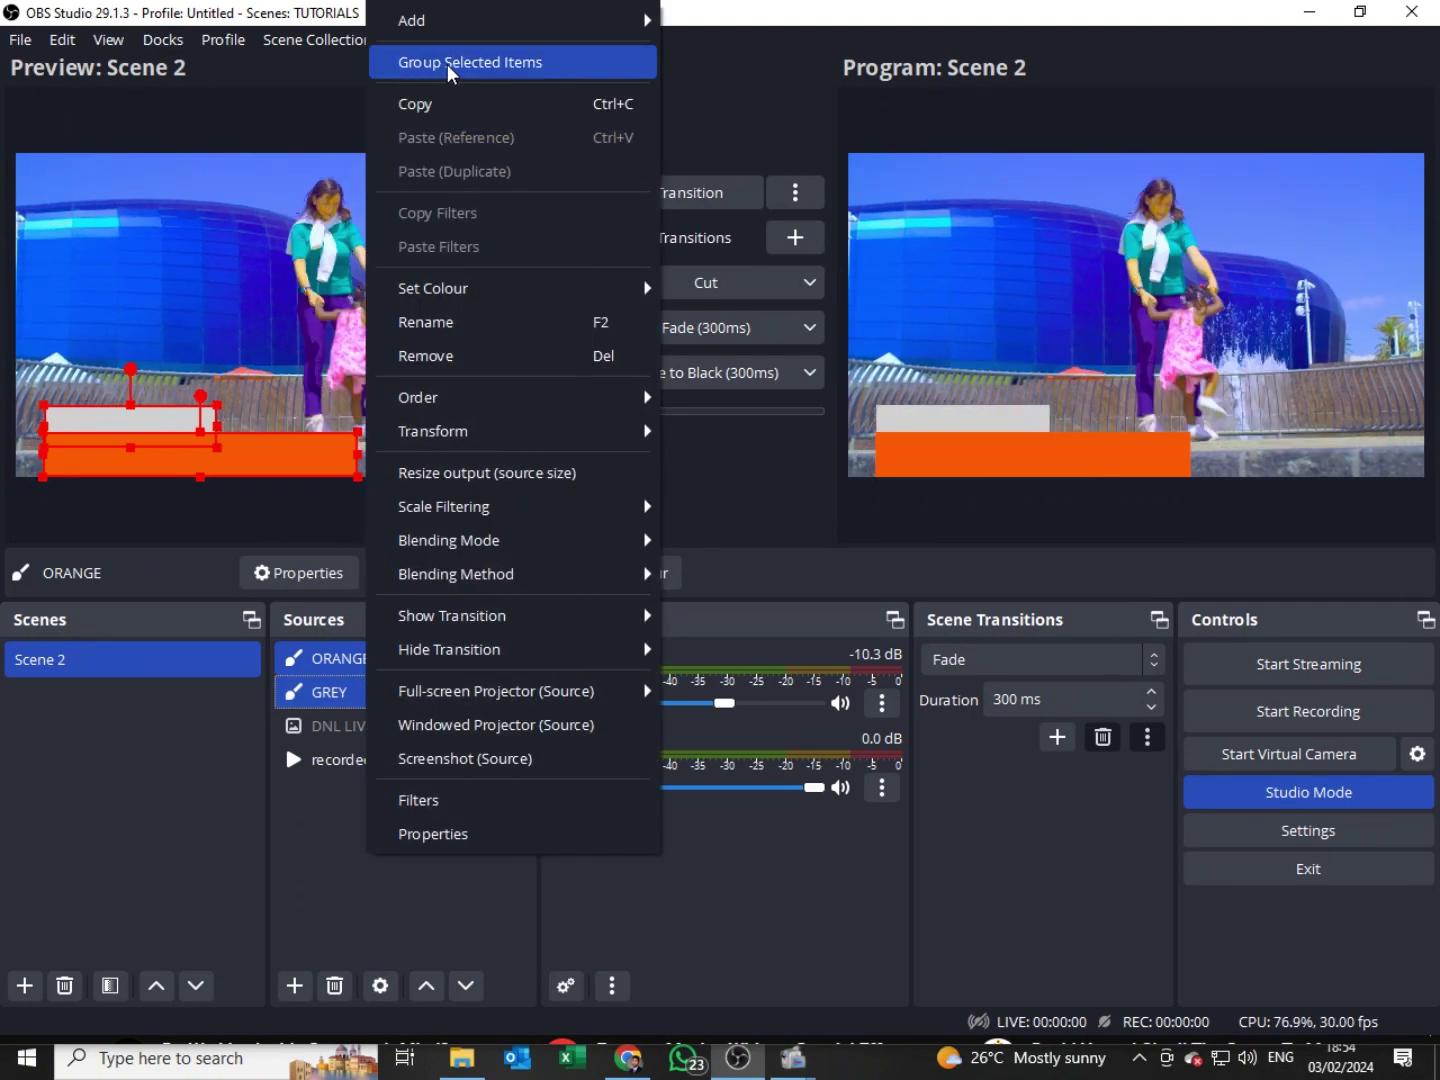
click(446, 64)
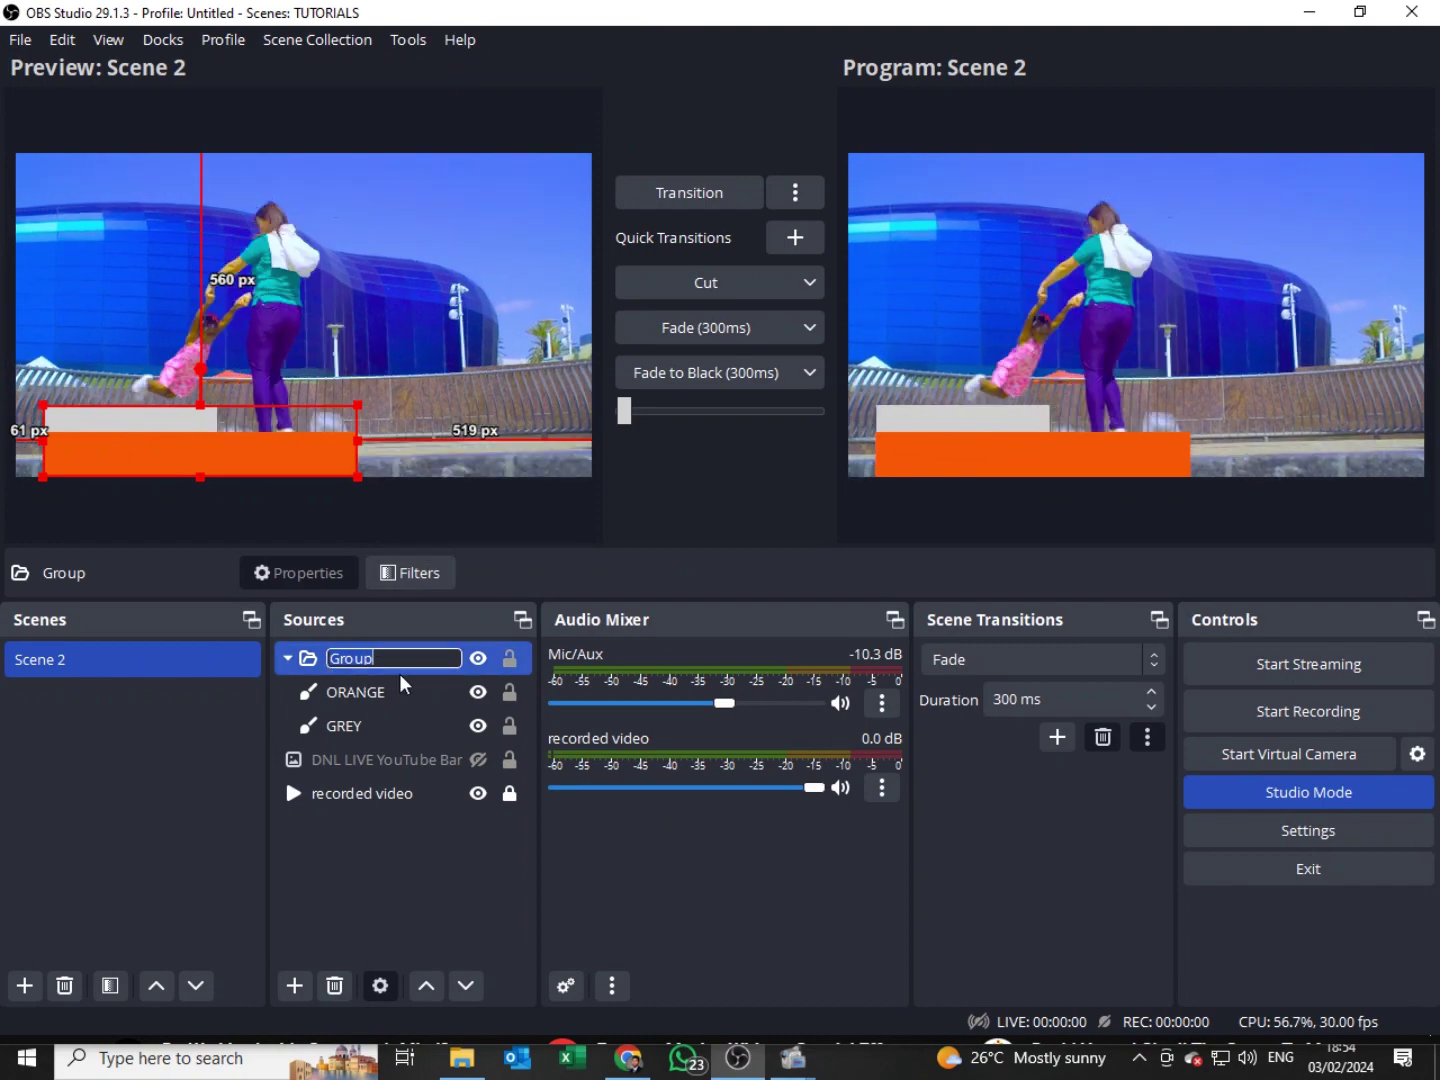
Step: Name the new group LOWER 3RD, then collapse and deselect it in the source list
key(BackSpace)
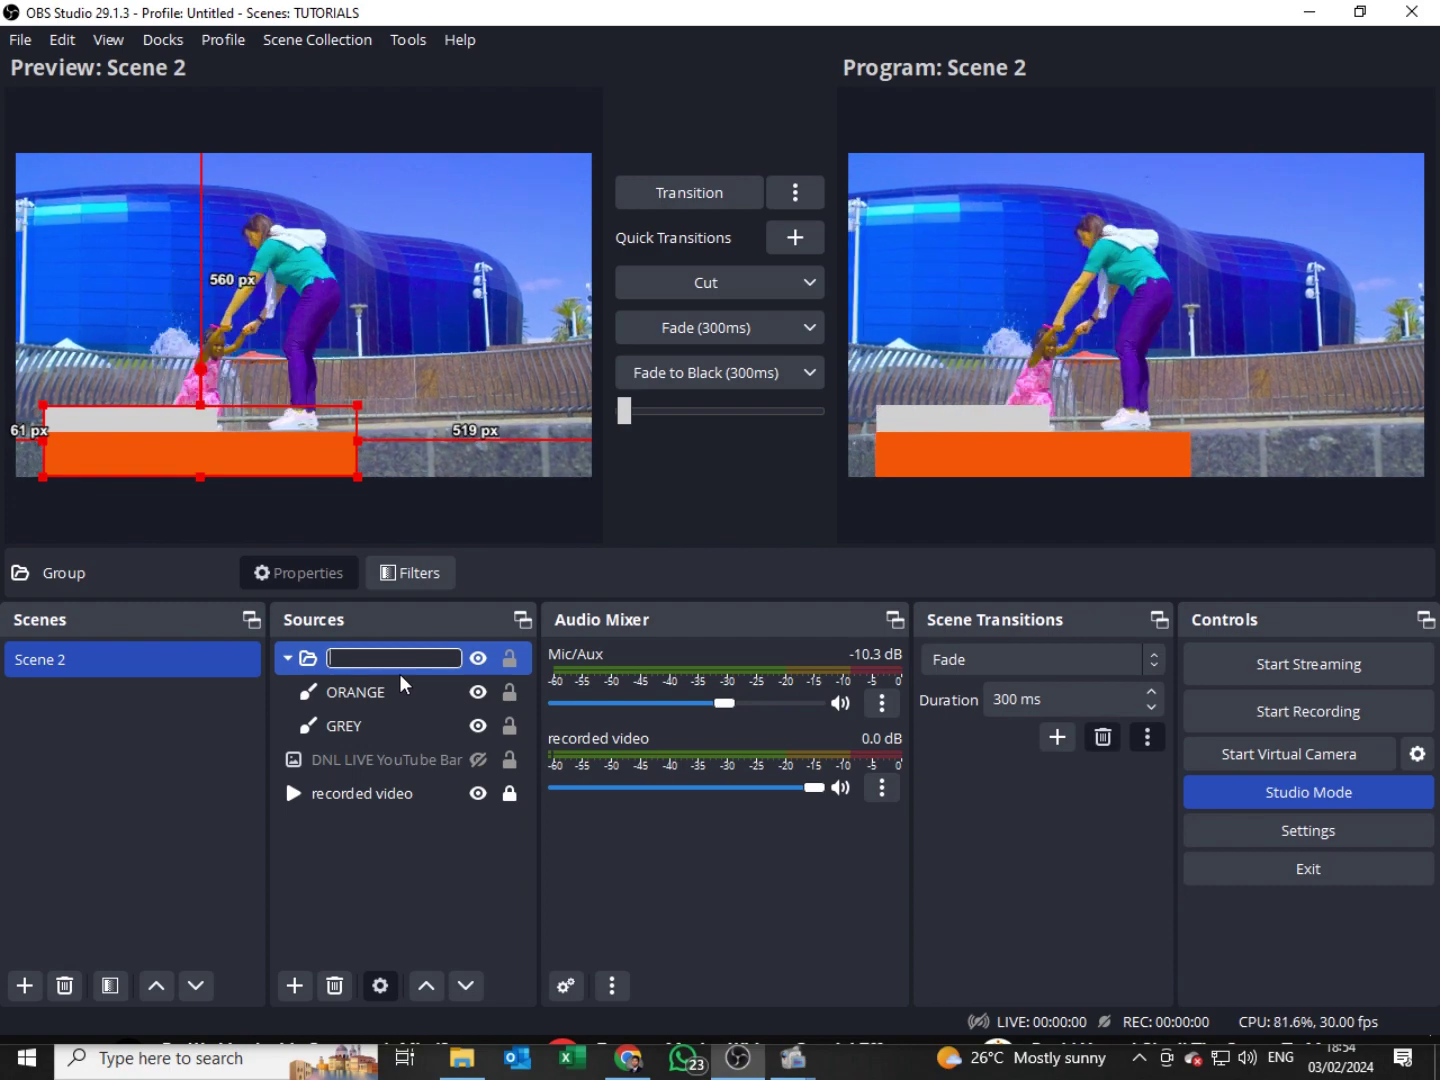
text(LOWER)
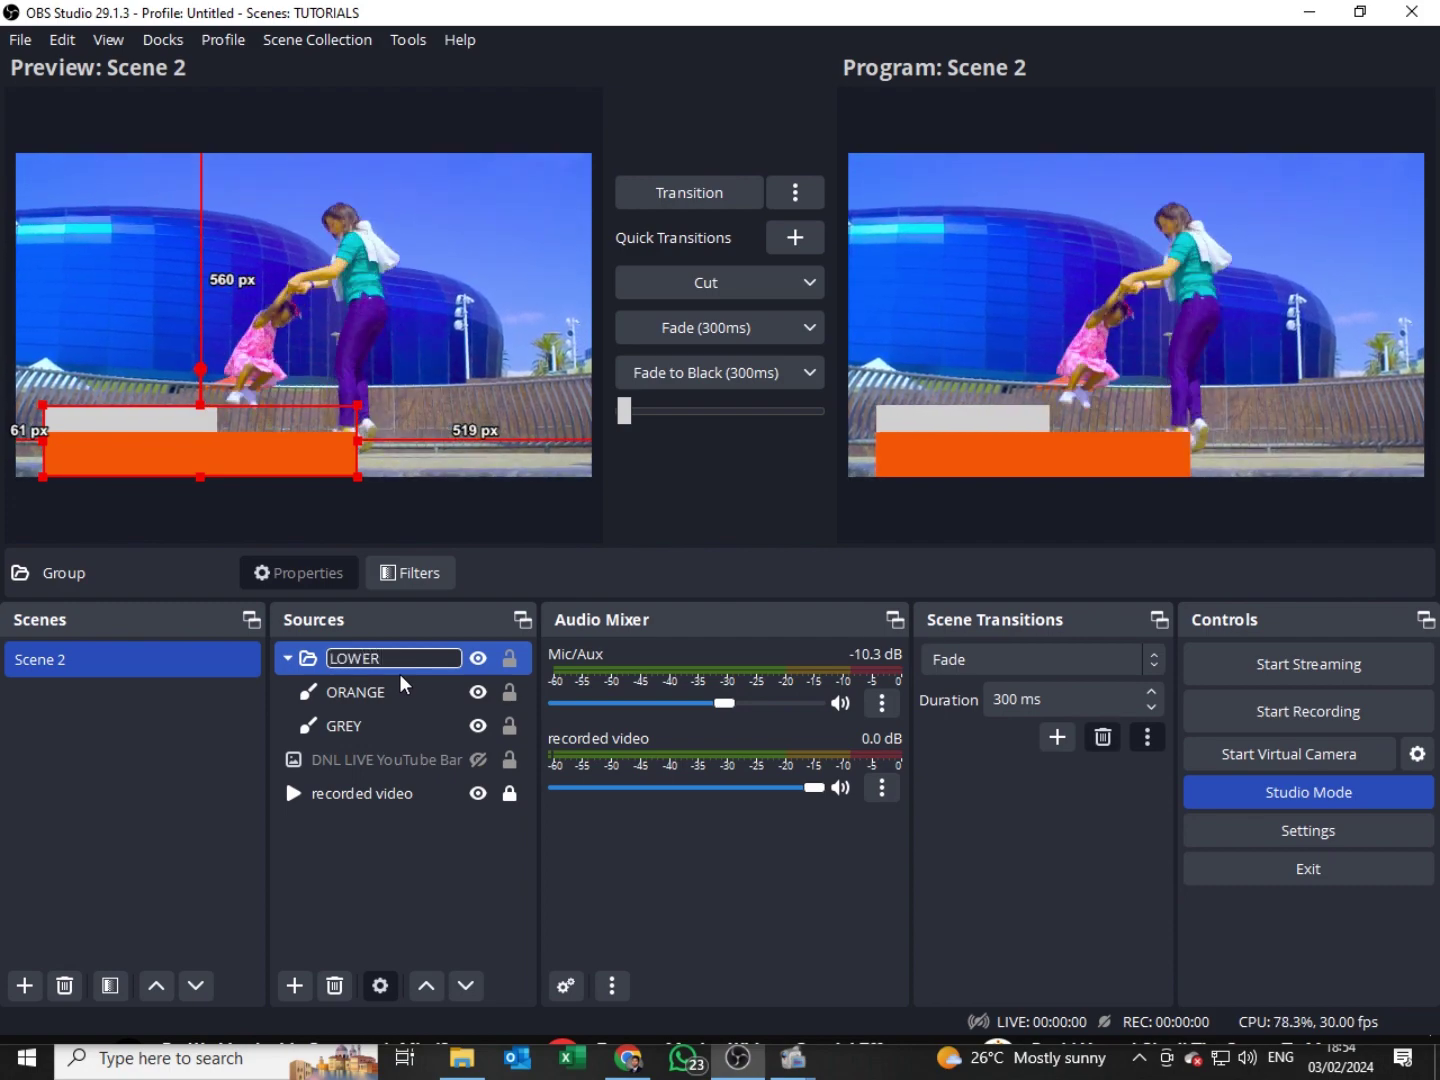
text( 3RD)
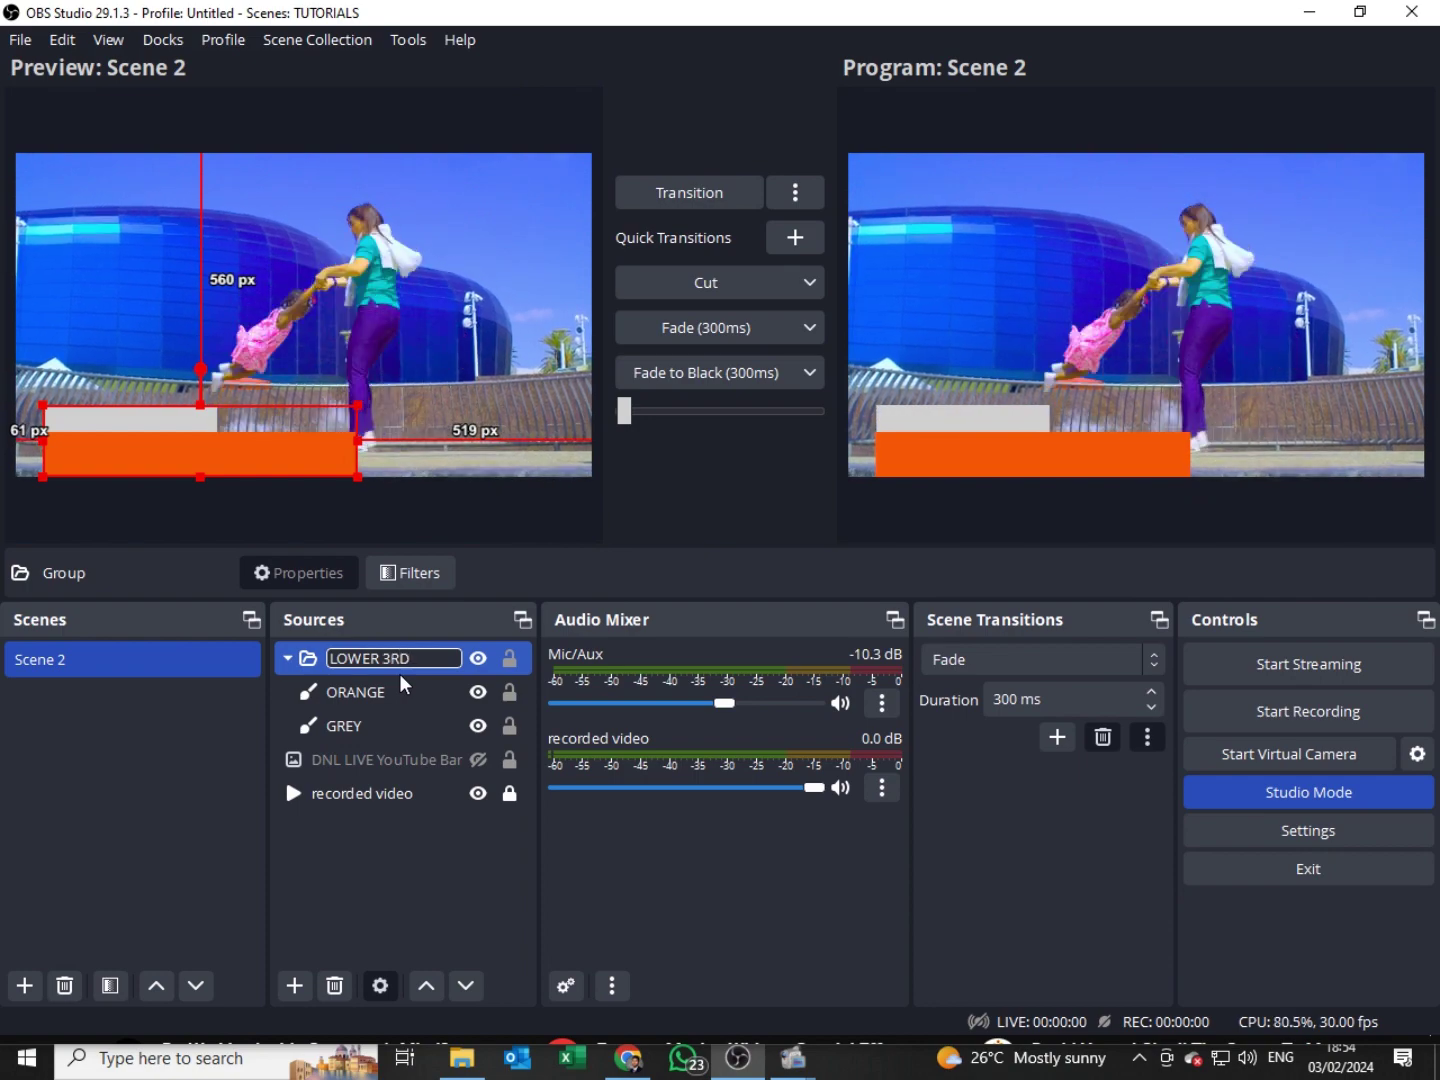
key(Return)
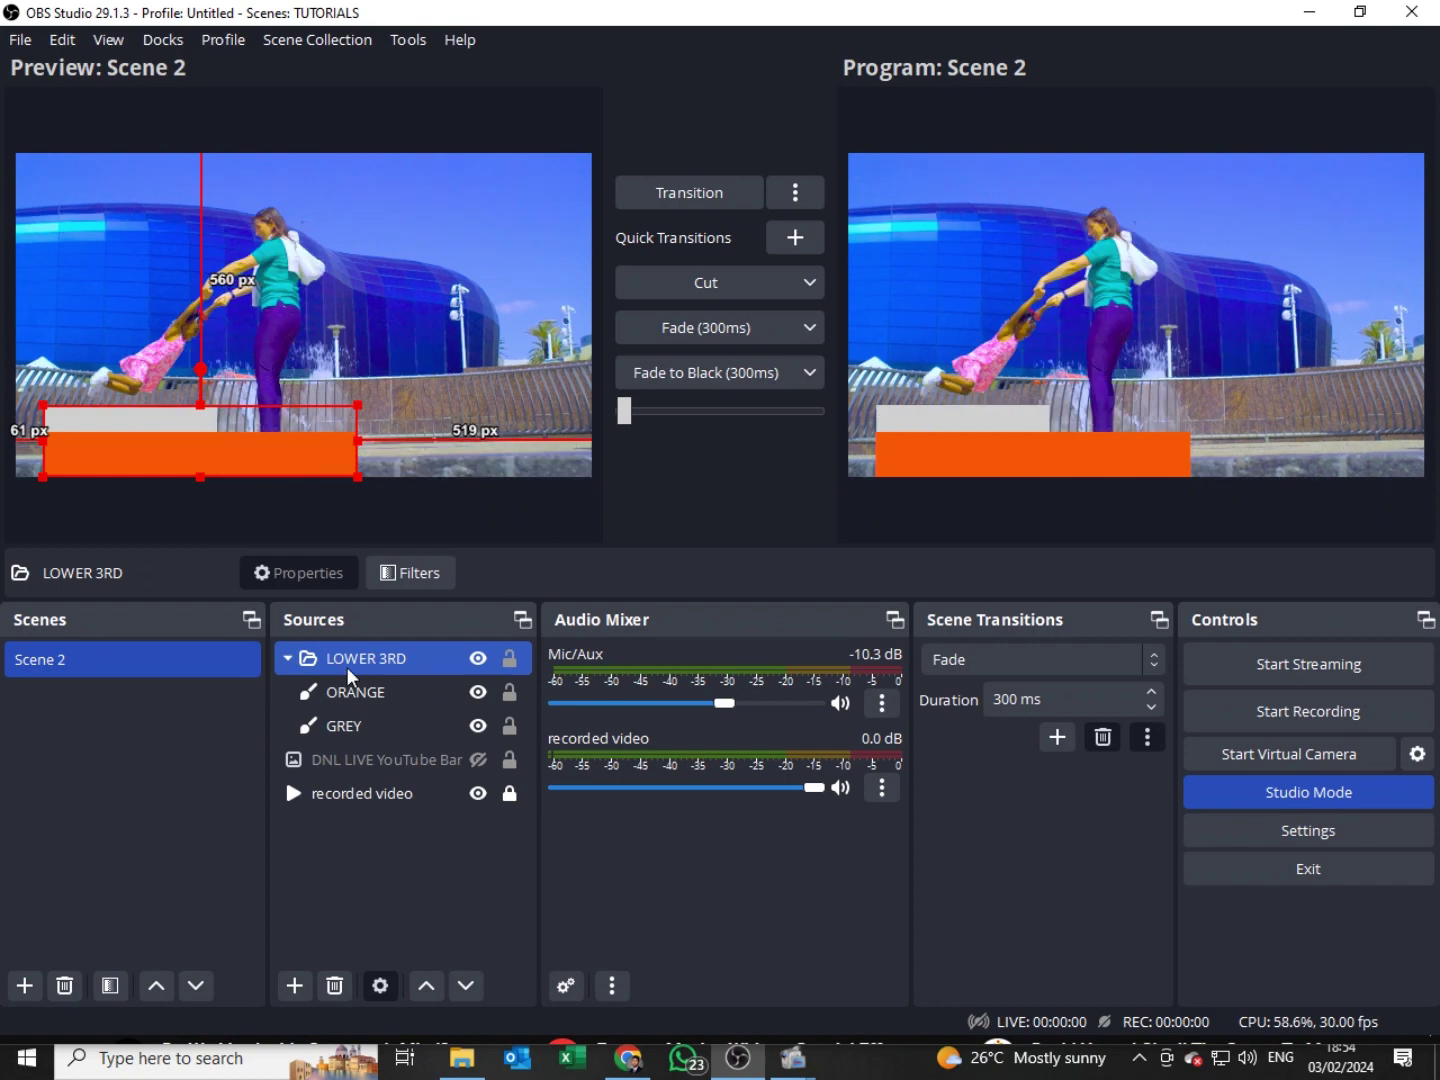
click(288, 660)
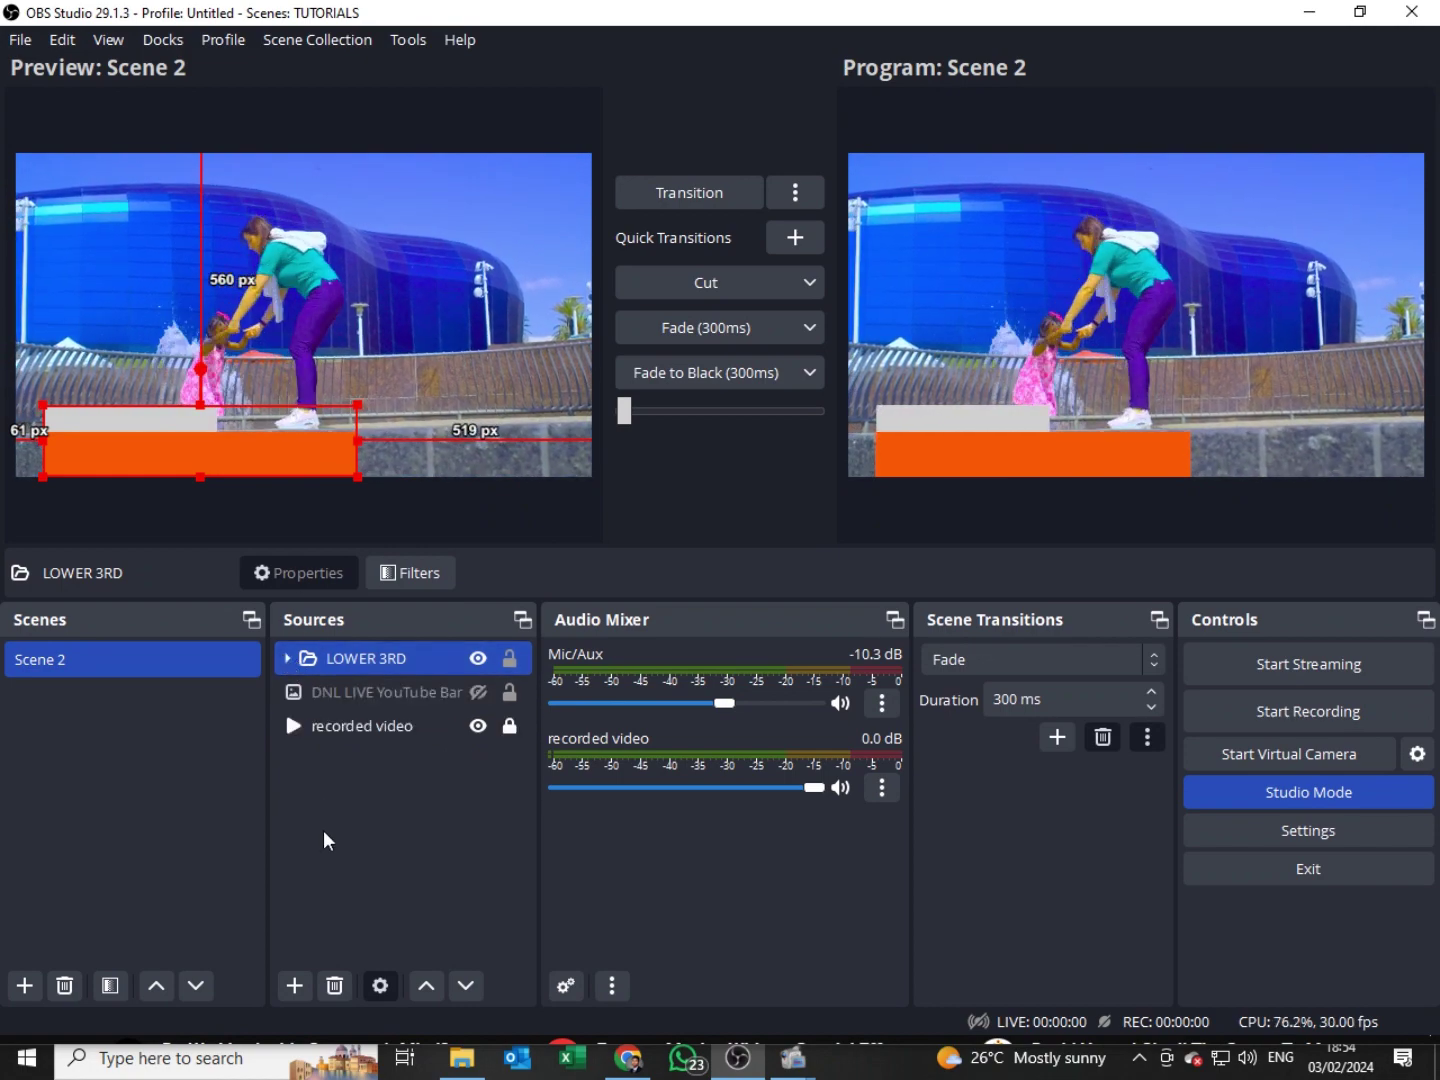
click(322, 840)
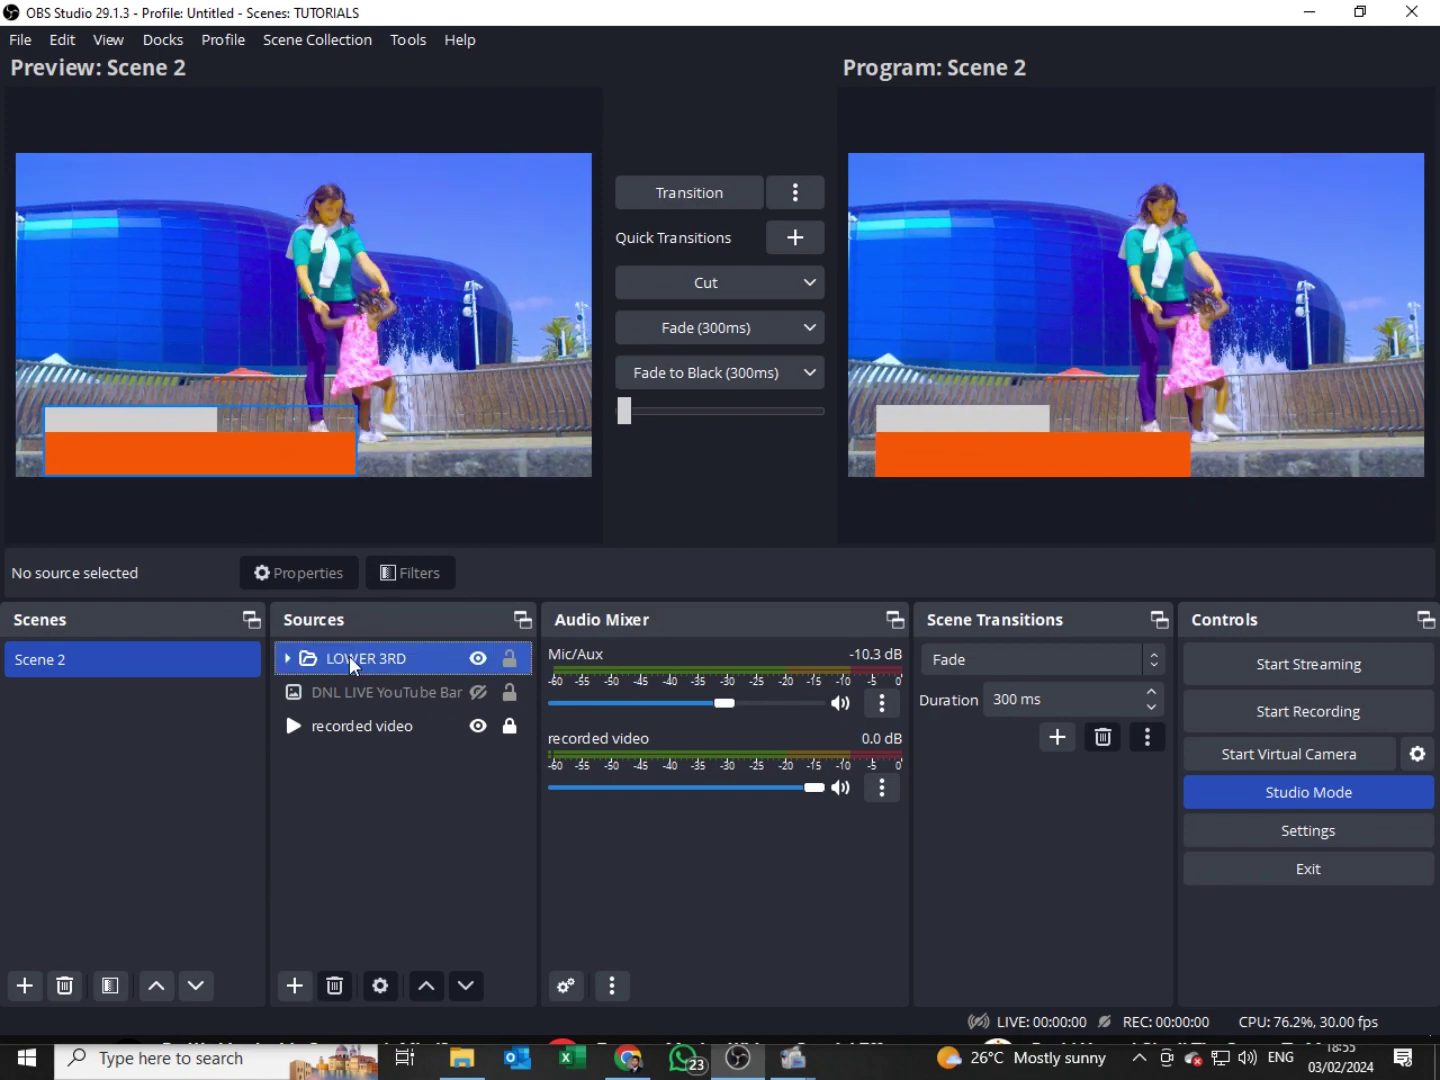
Step: Move the LOWER 3RD group in the preview to about 73 px from the canvas's left edge and 17 px above its bottom edge
click(352, 660)
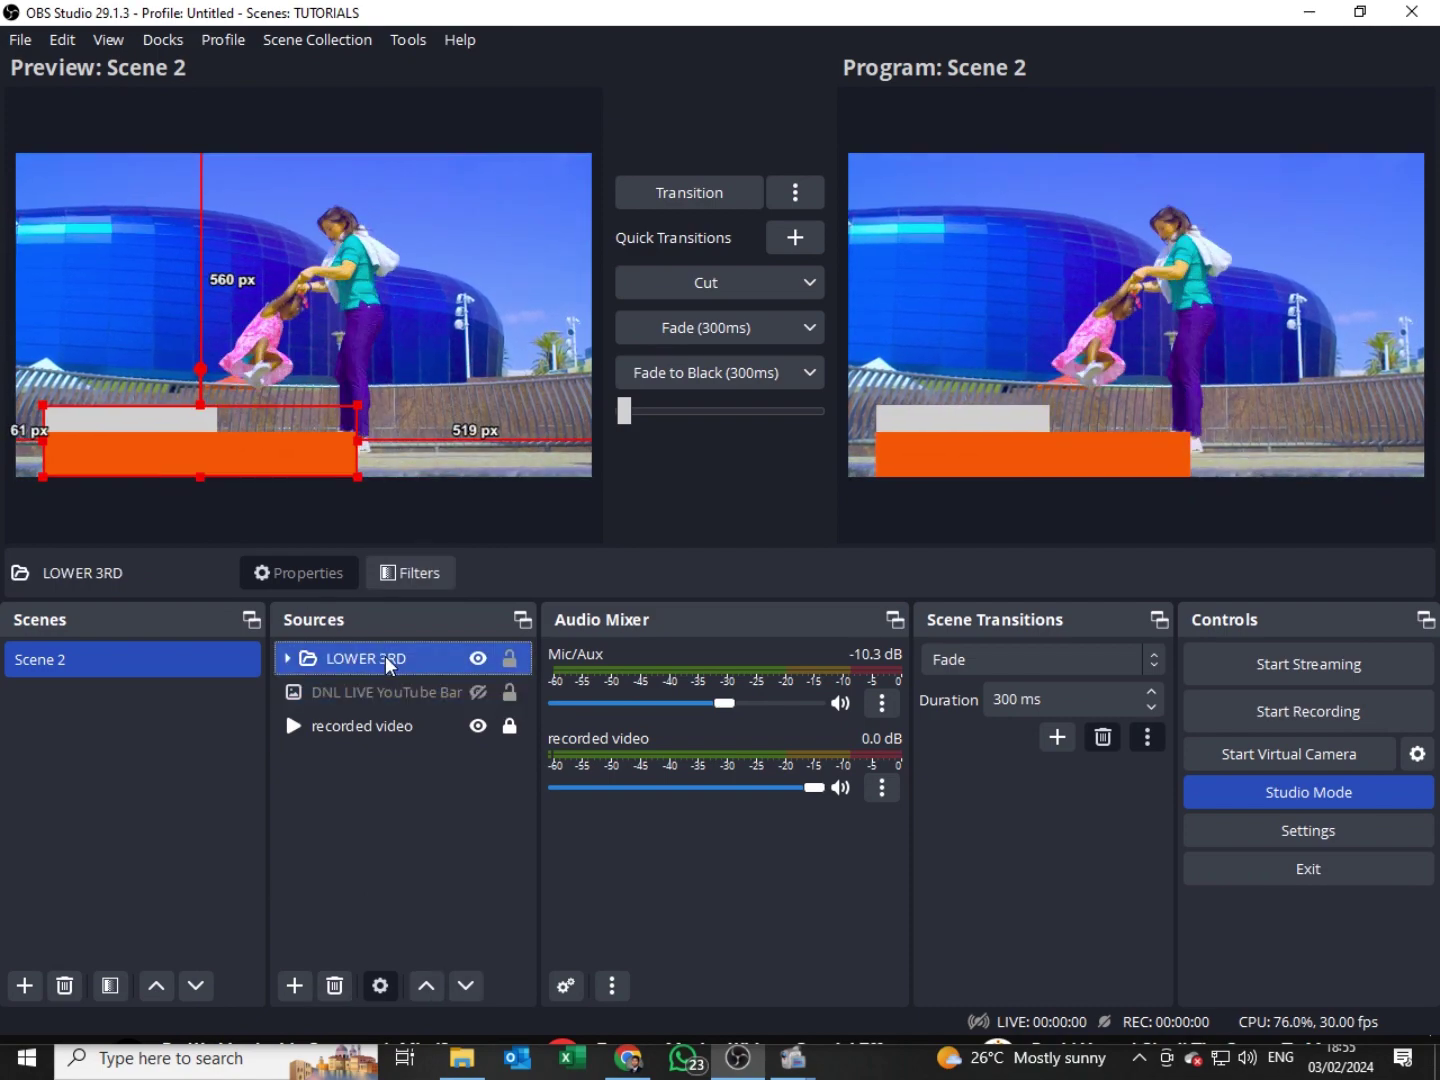
drag(145, 451, 160, 372)
click(230, 461)
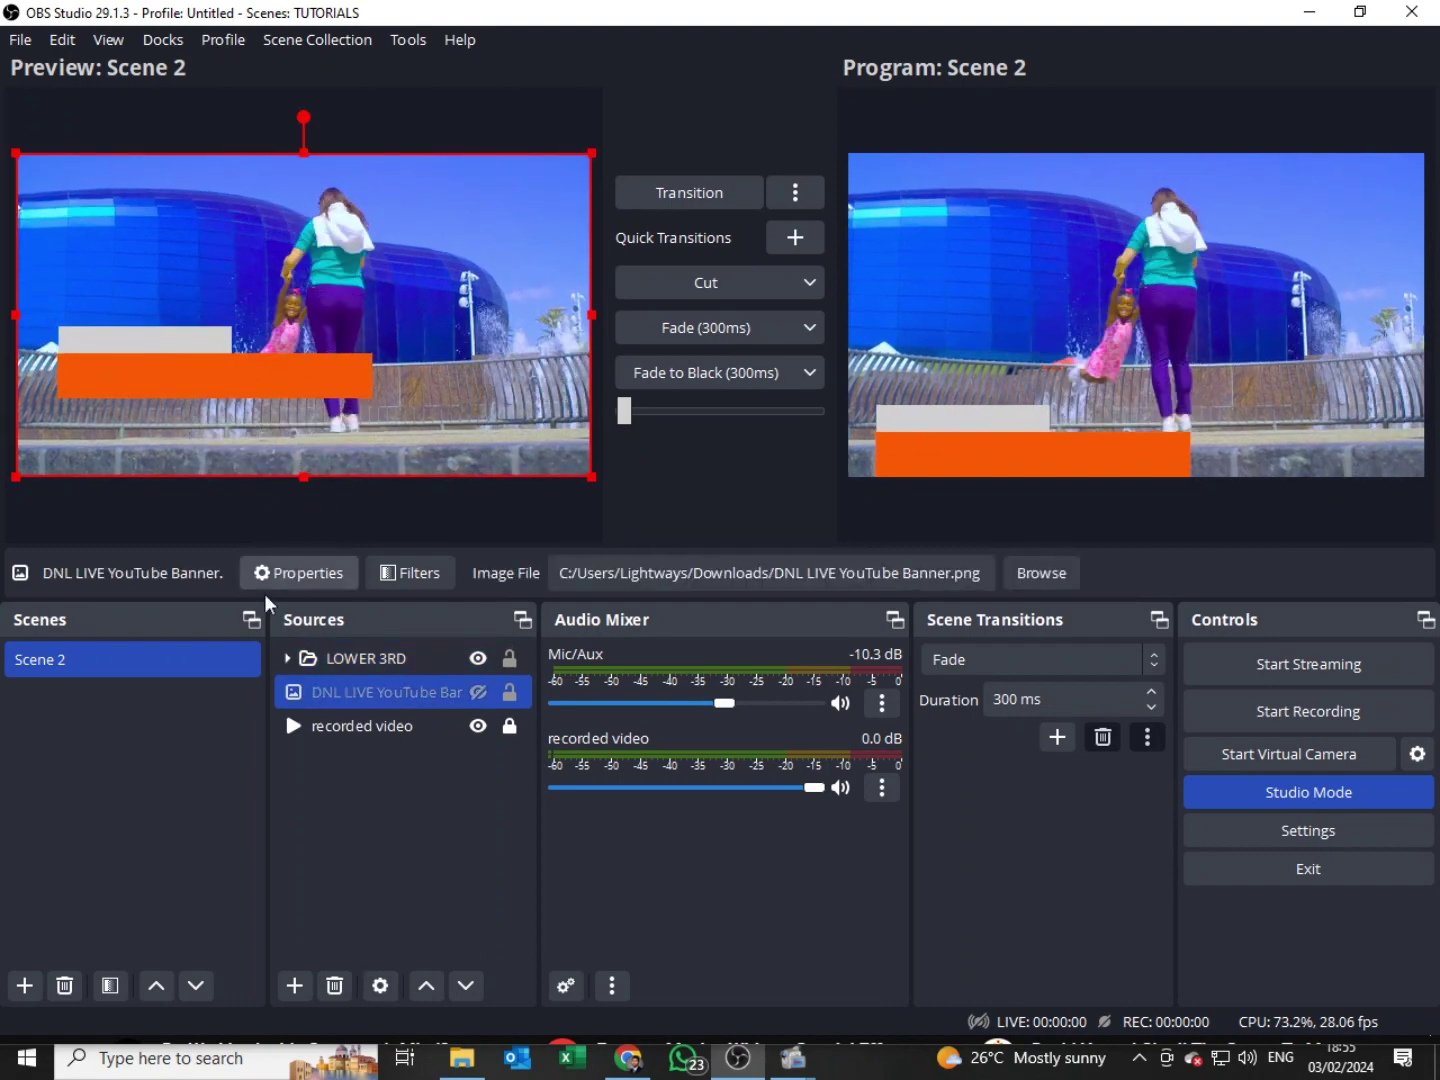
click(356, 657)
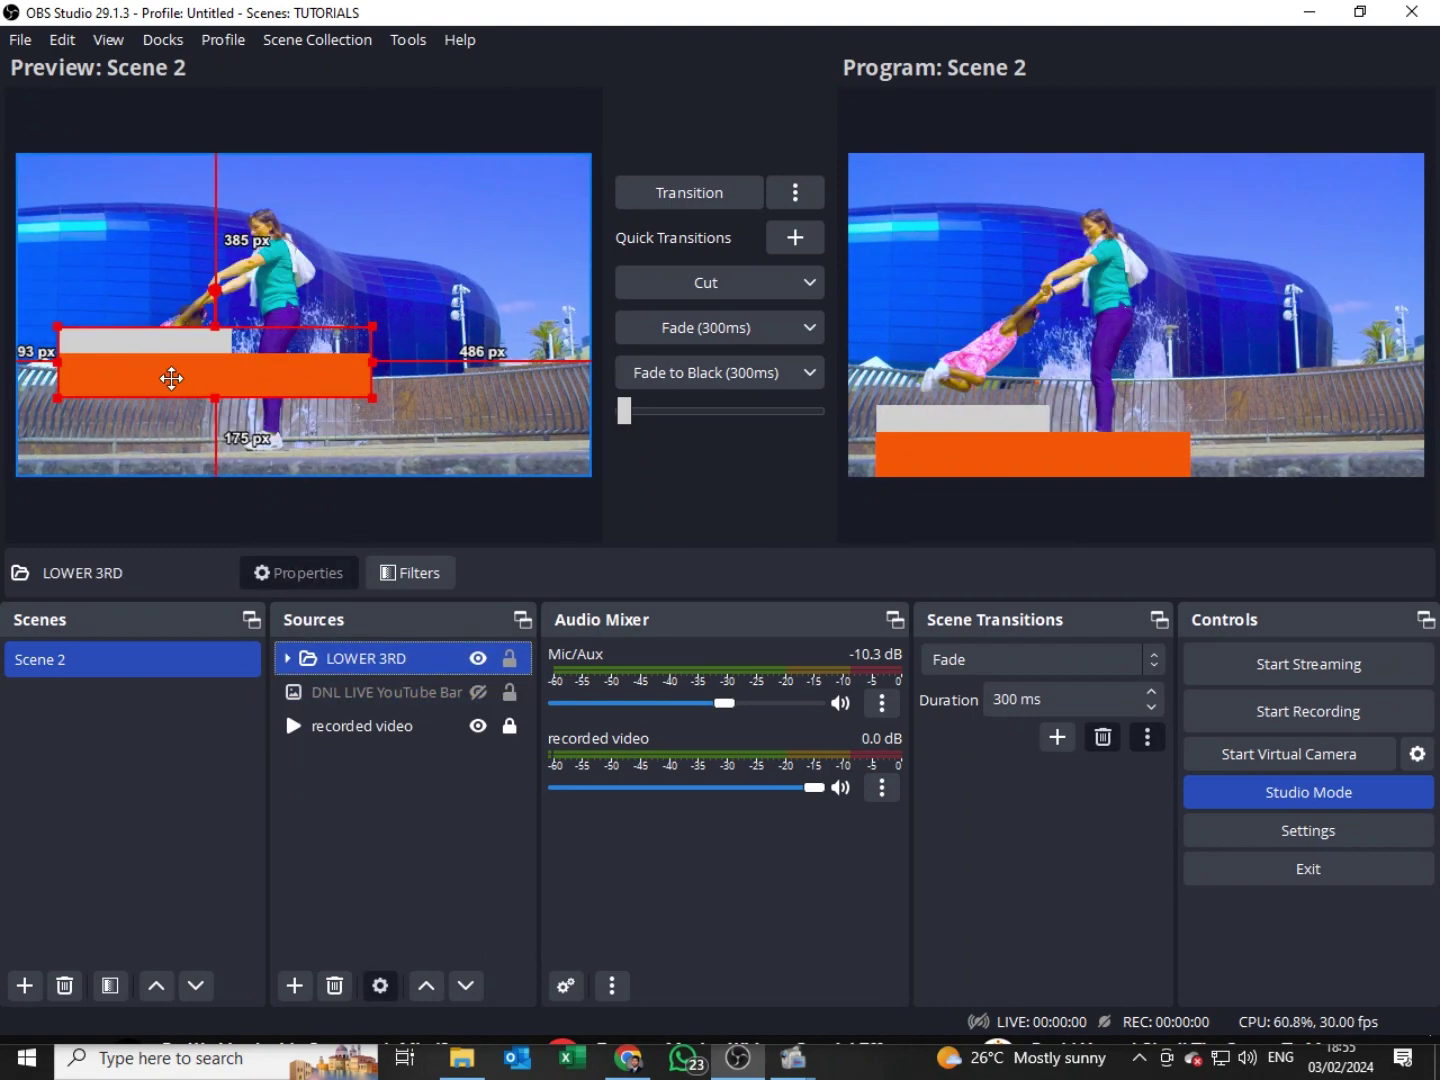
drag(170, 376, 278, 447)
drag(122, 401, 166, 452)
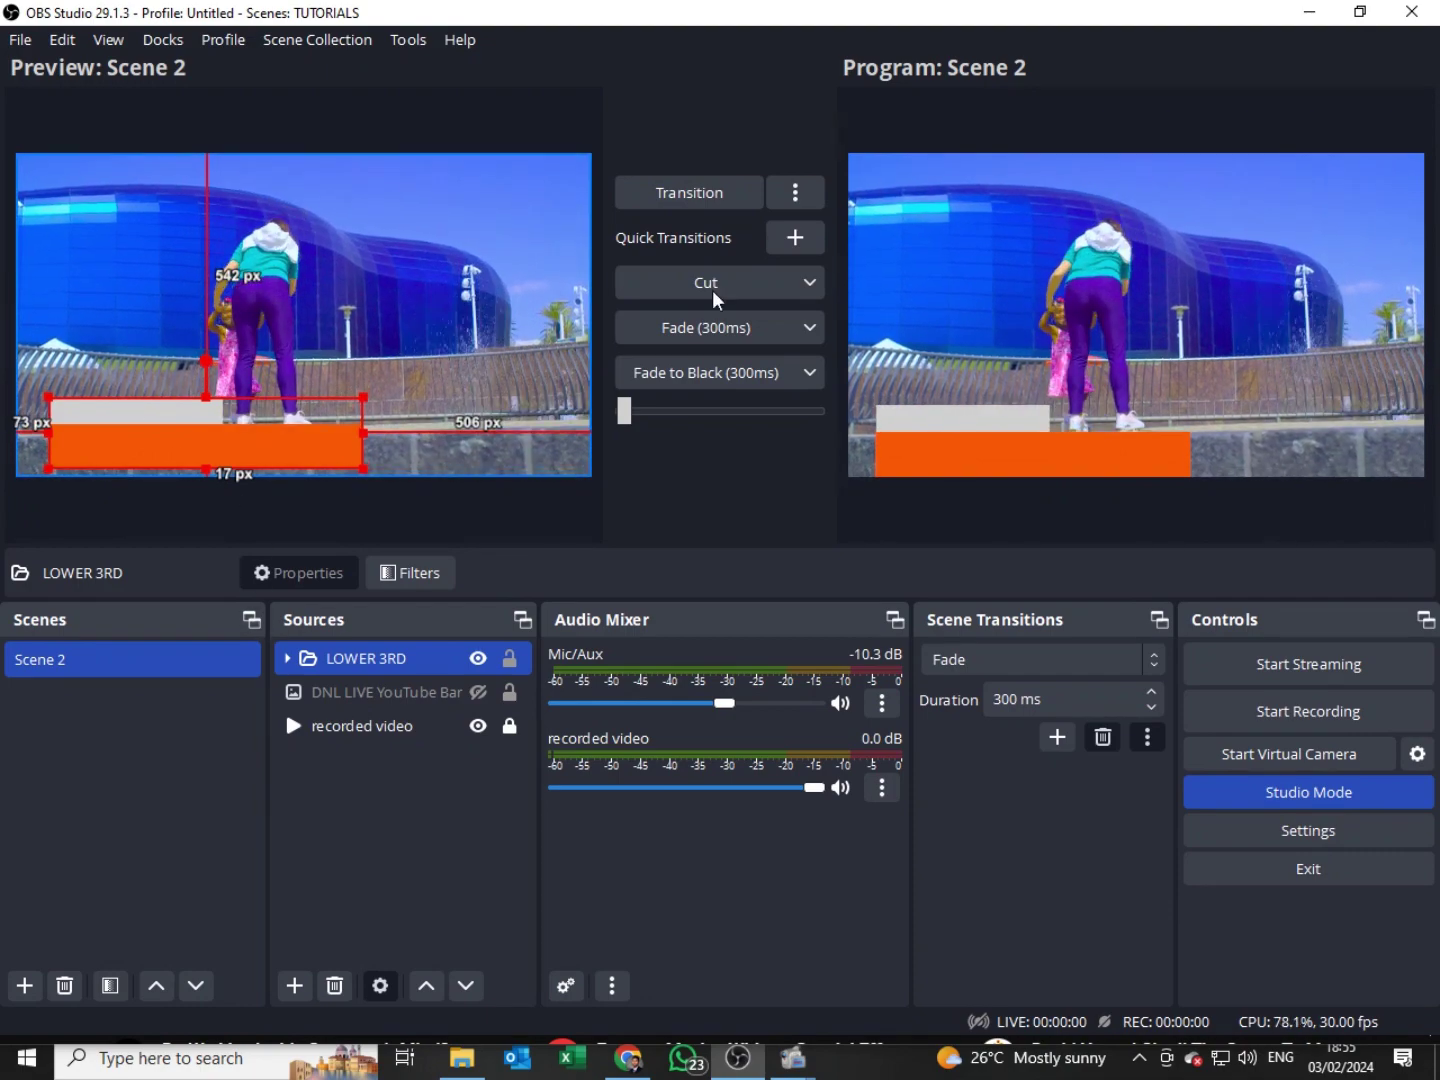
Step: Transition the repositioned LOWER 3RD group to the program output and deselect it
click(698, 200)
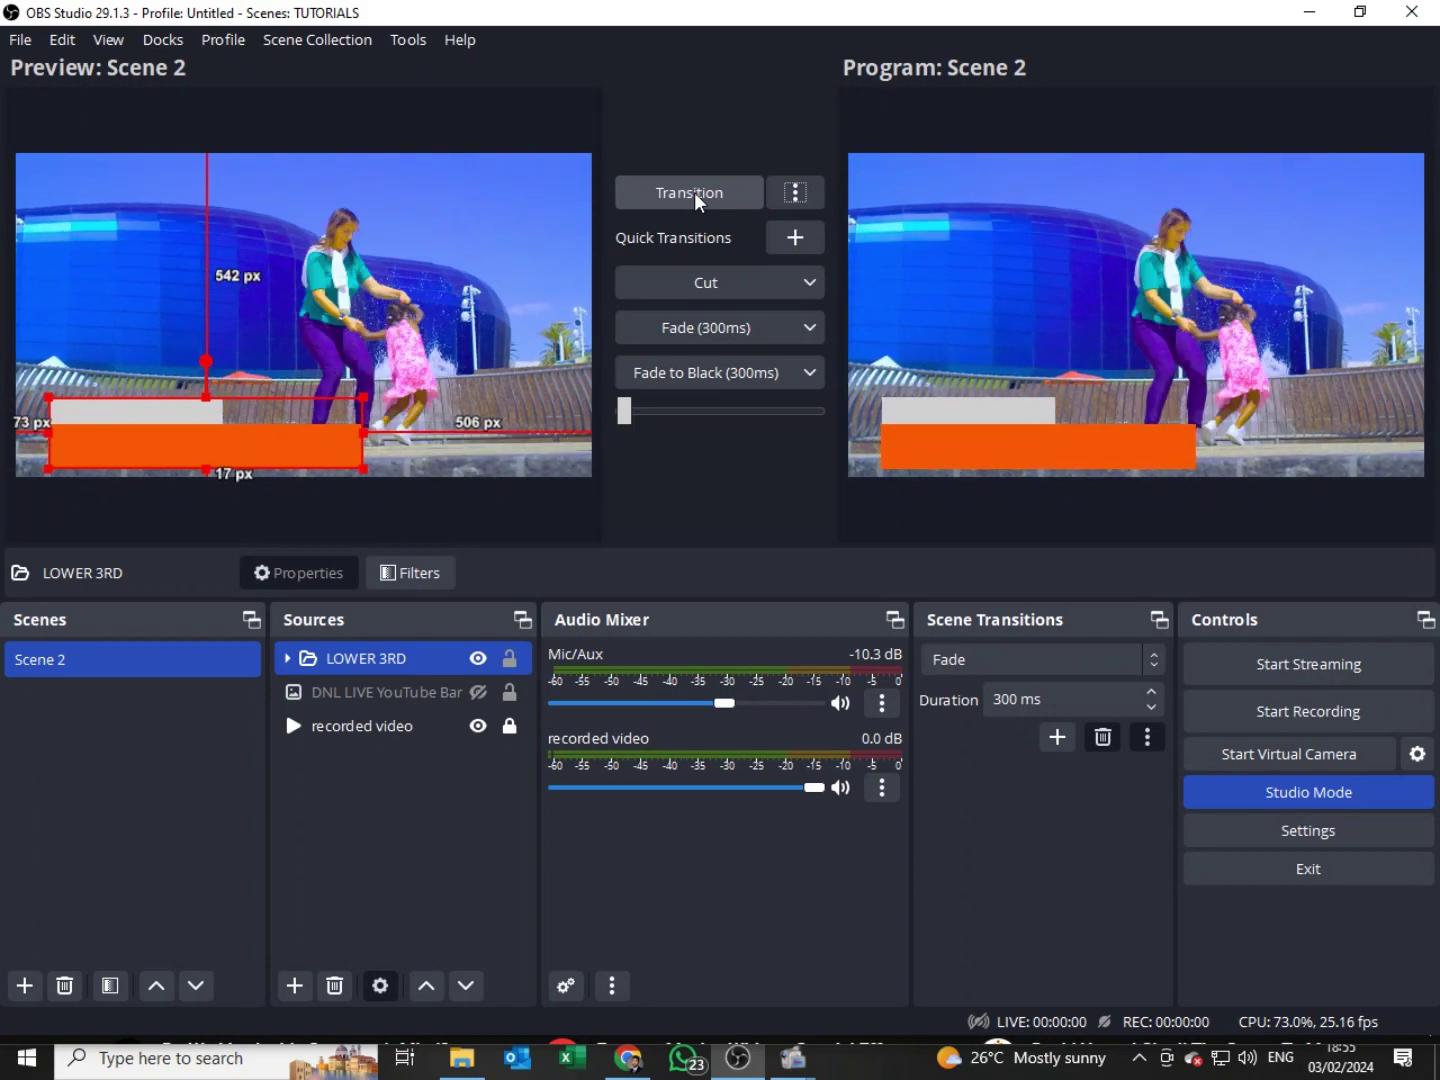
click(699, 204)
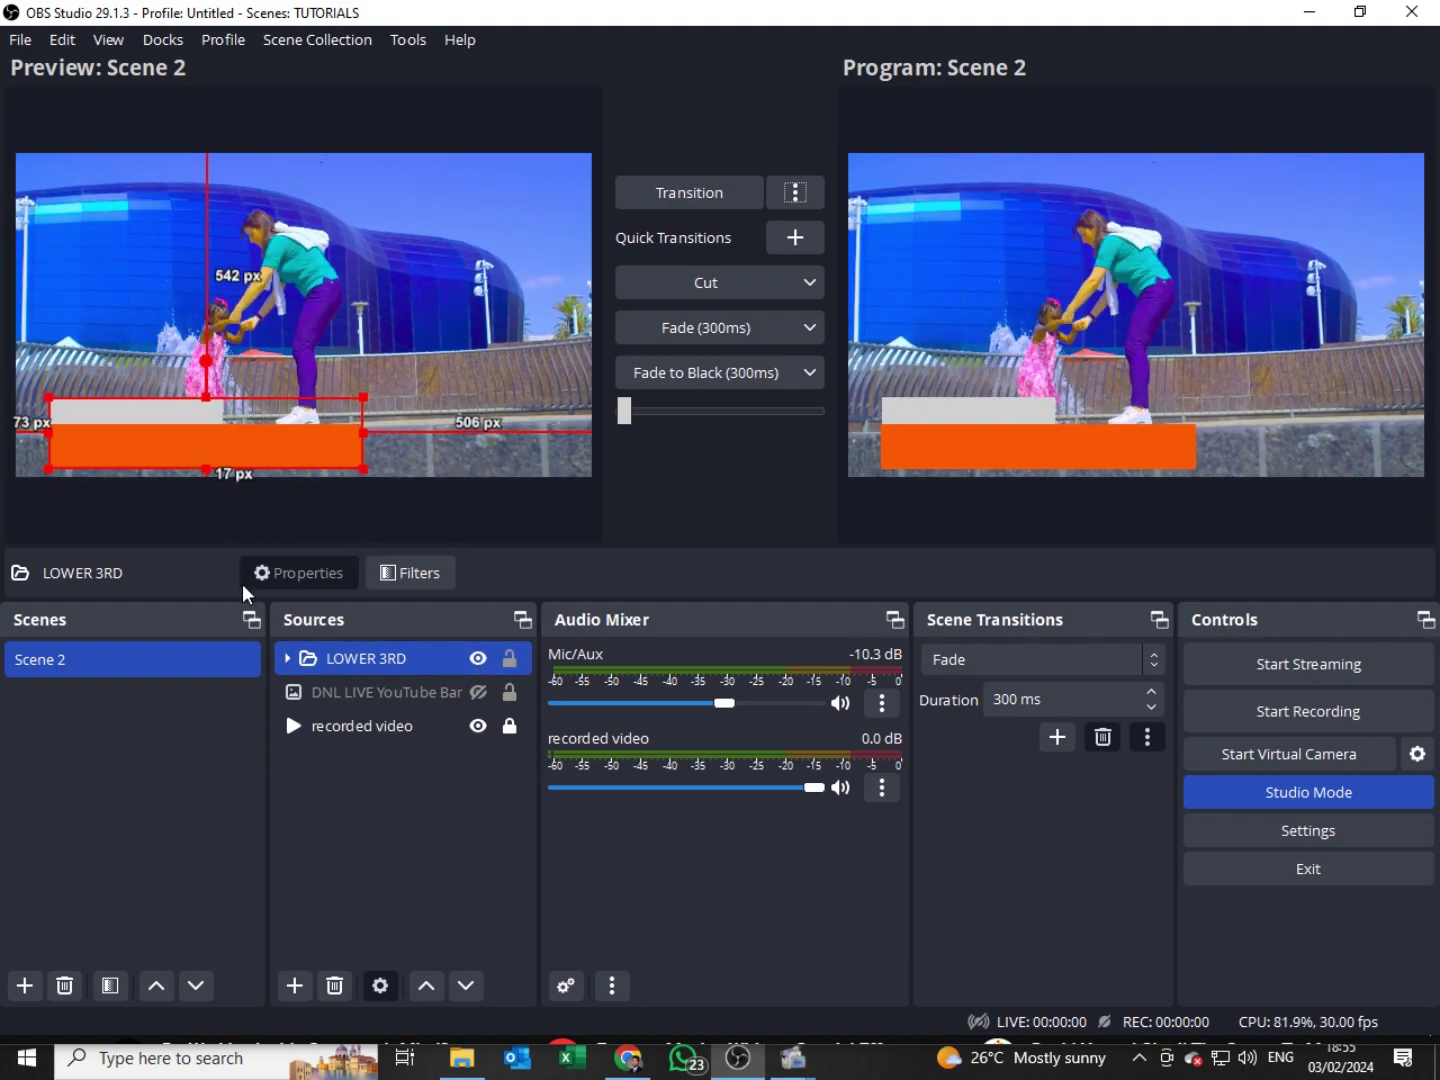
click(380, 820)
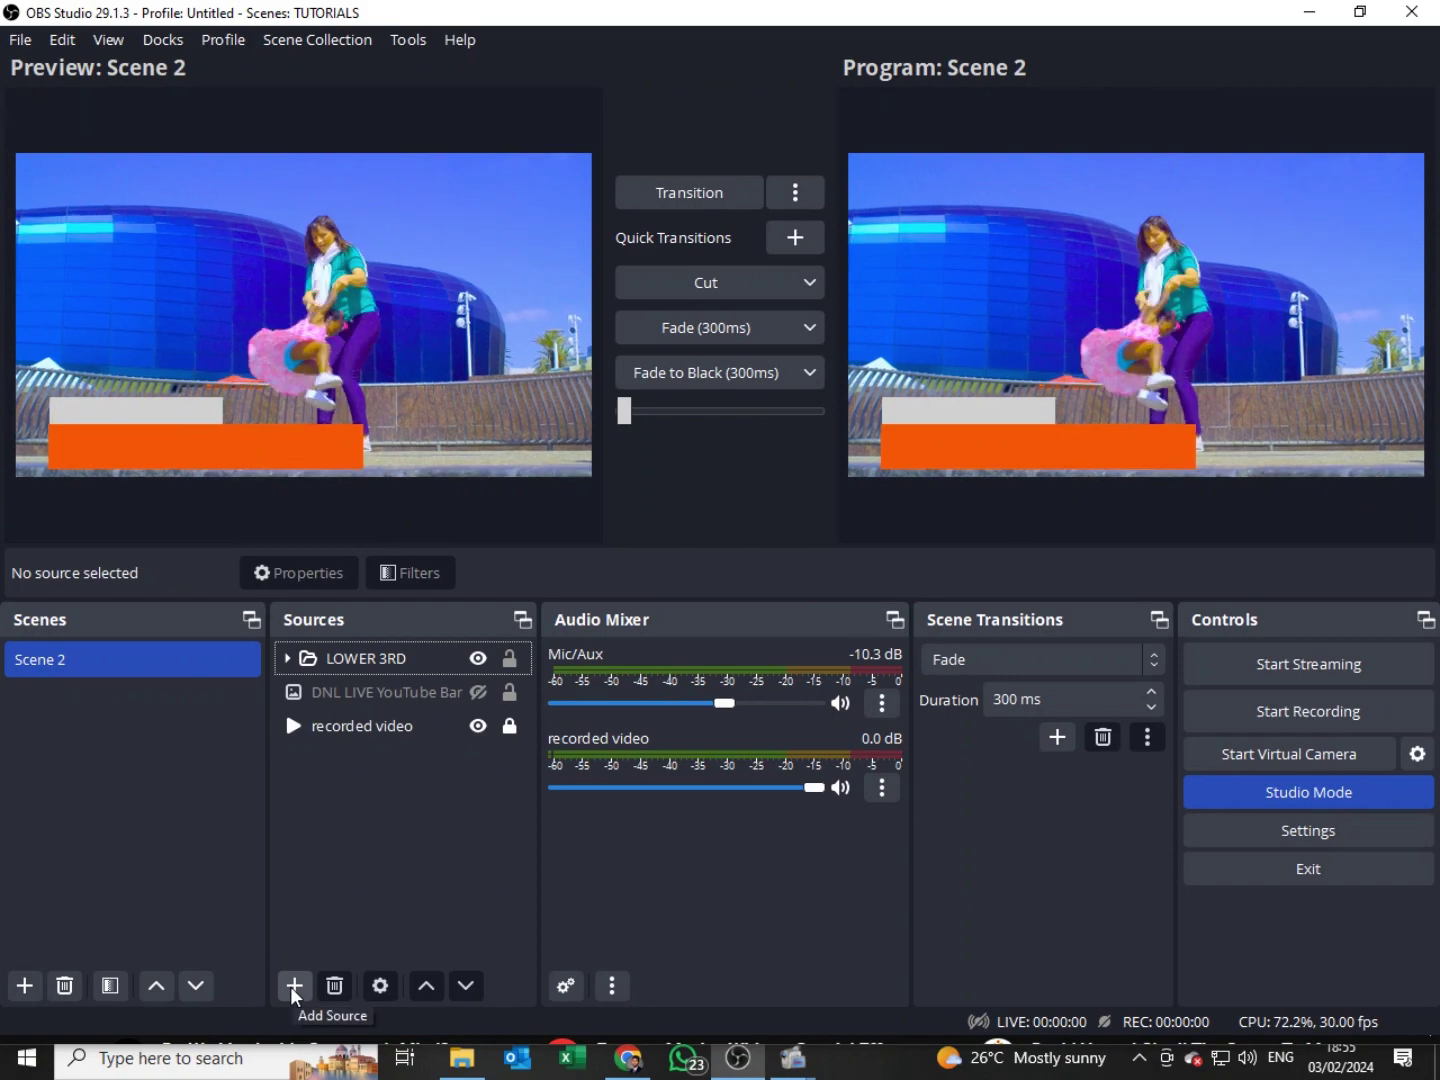
Step: Add a new Text (GDI+) source named SUBSCRIBE to Scene 2
click(293, 986)
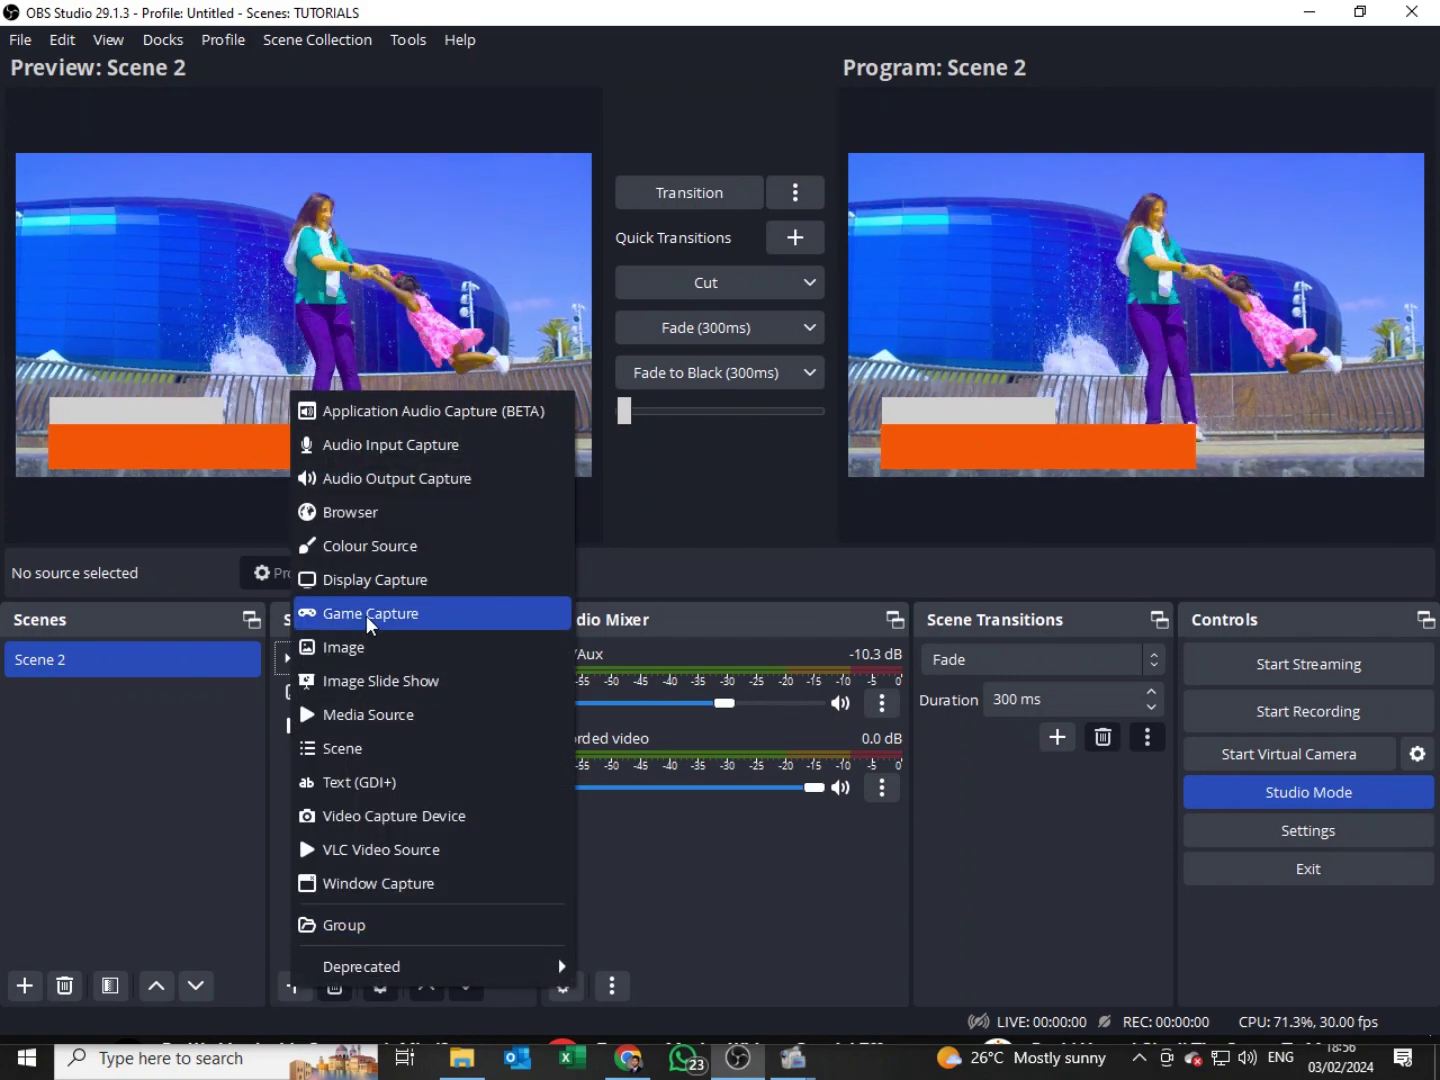
click(390, 784)
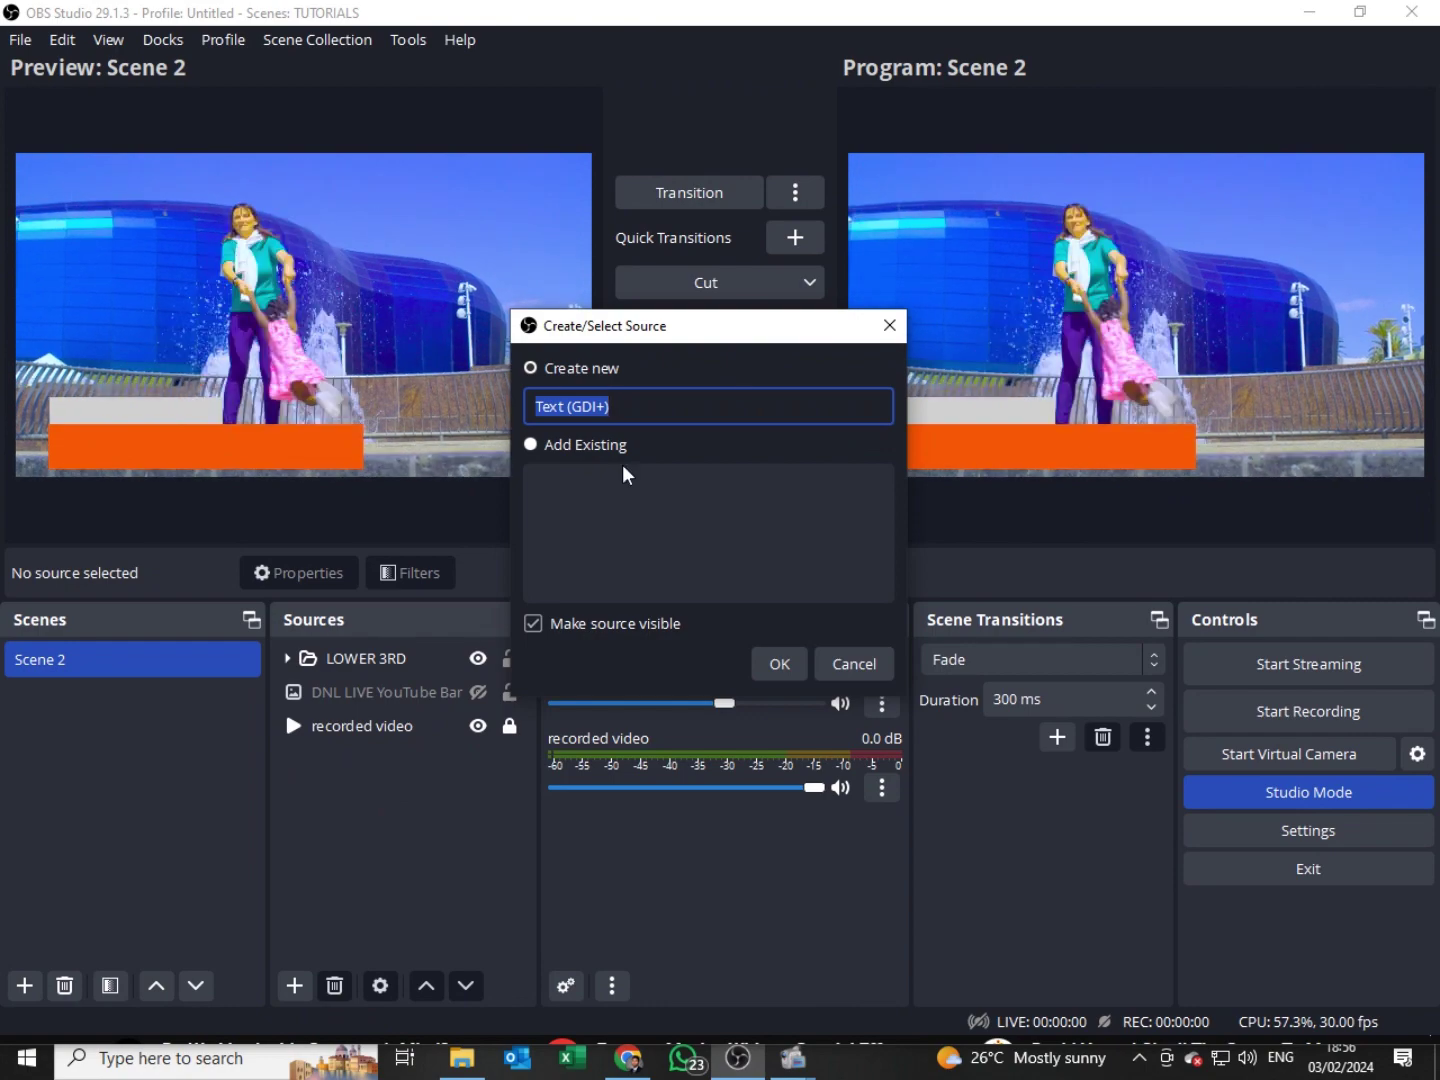
text(SUB)
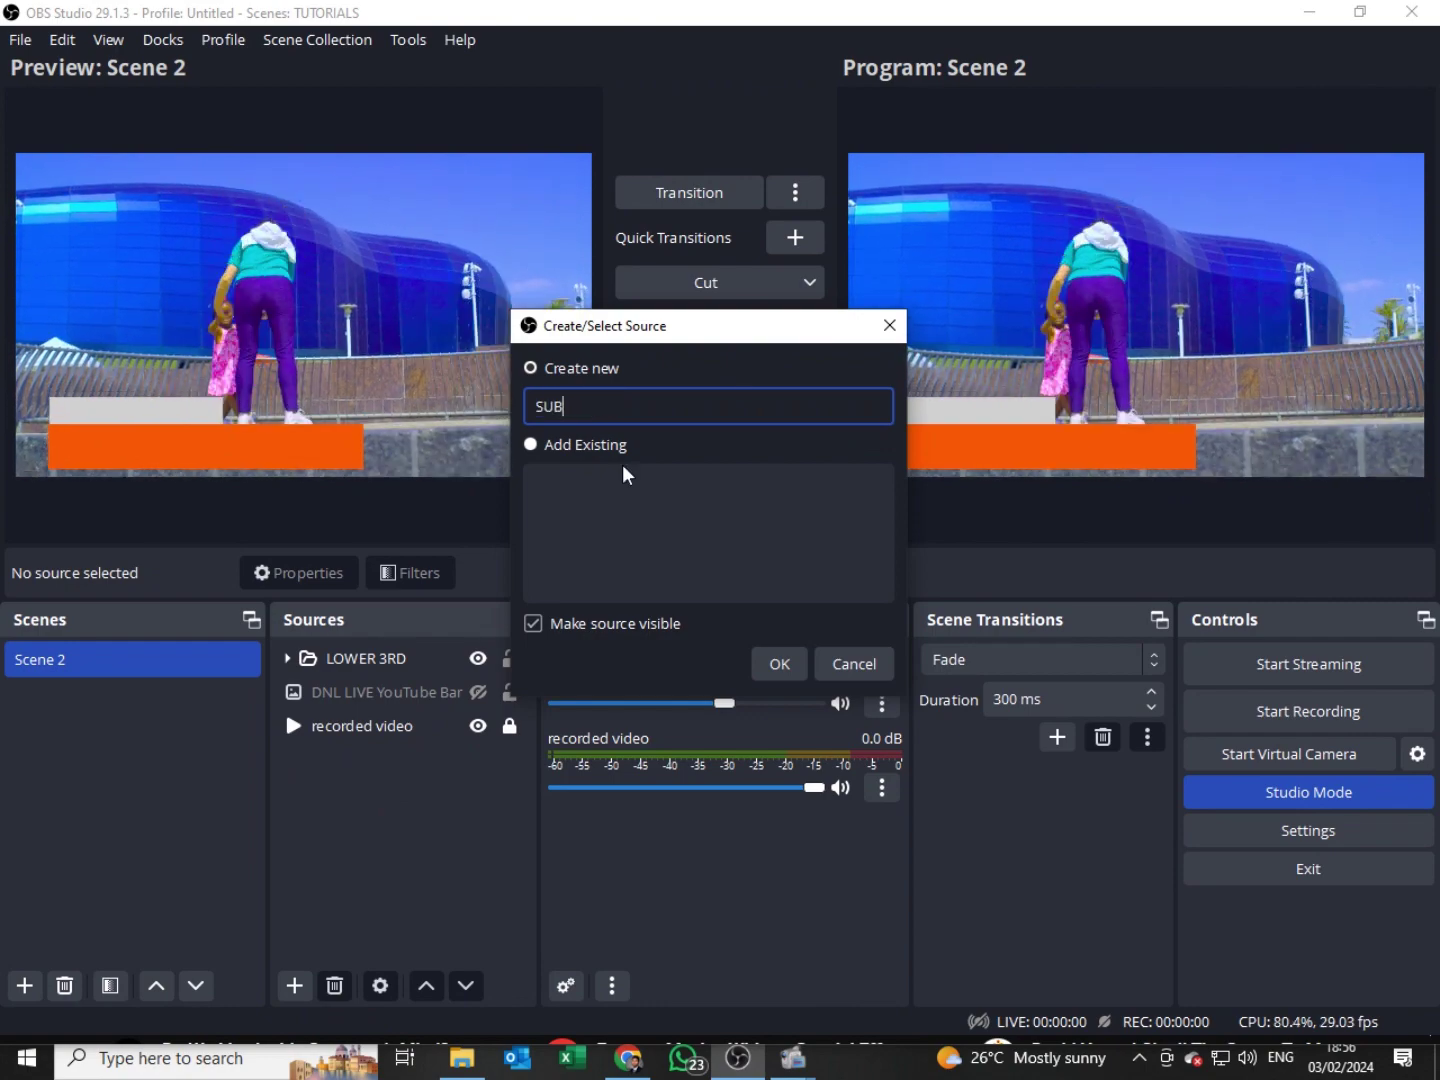
text(SCR)
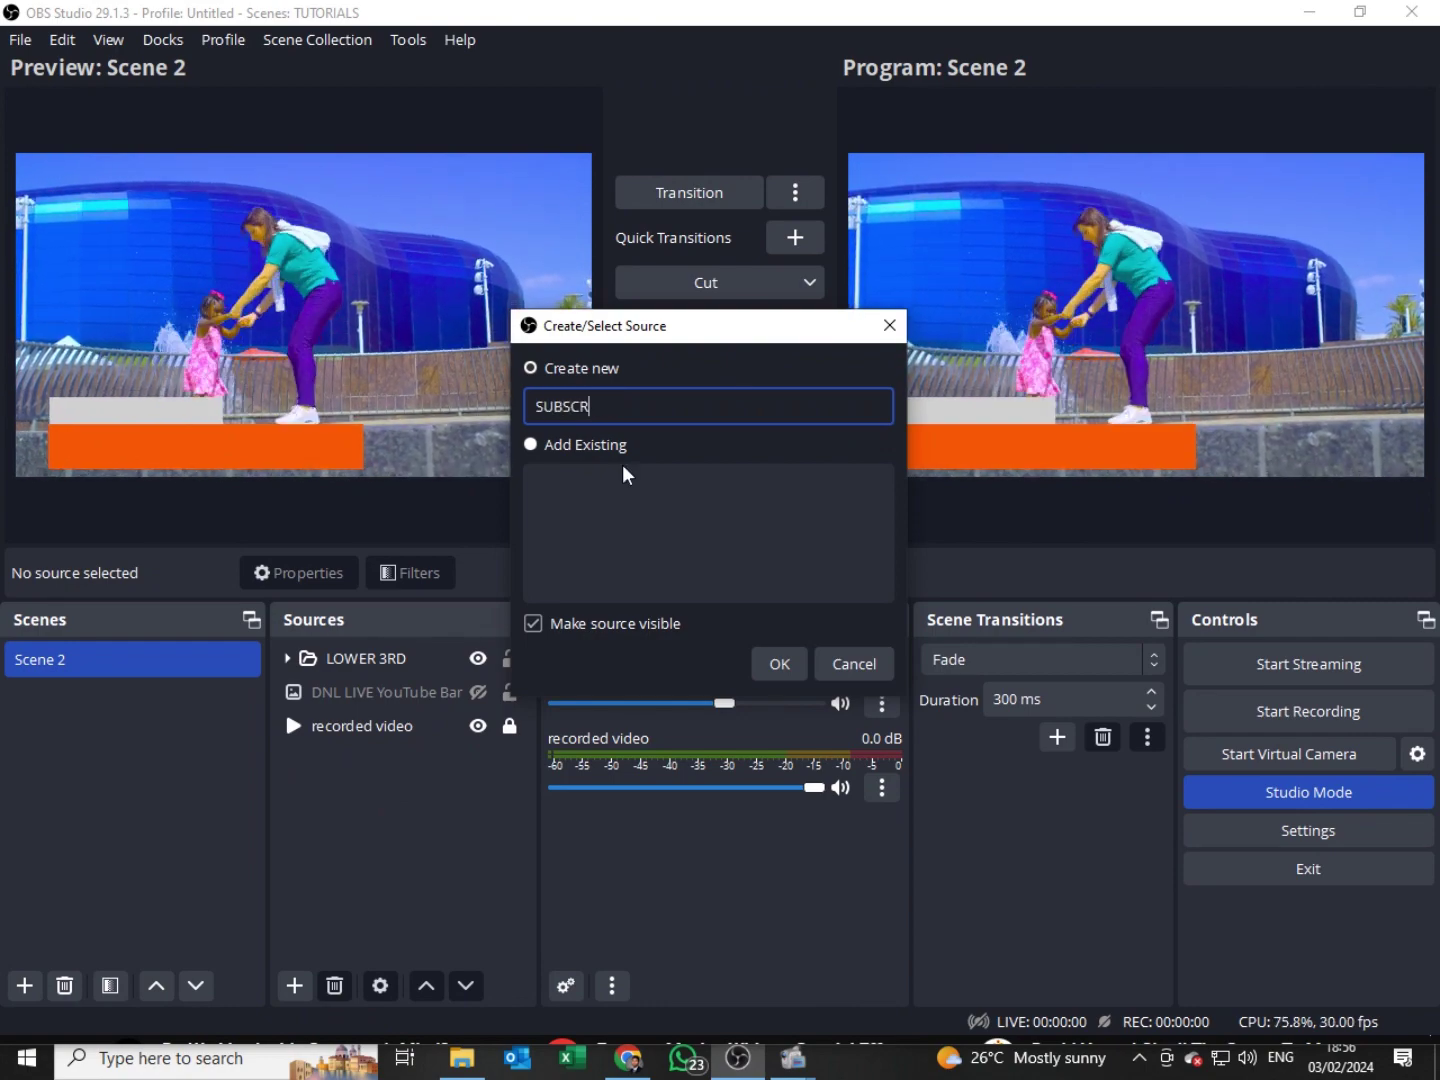
text(IBE)
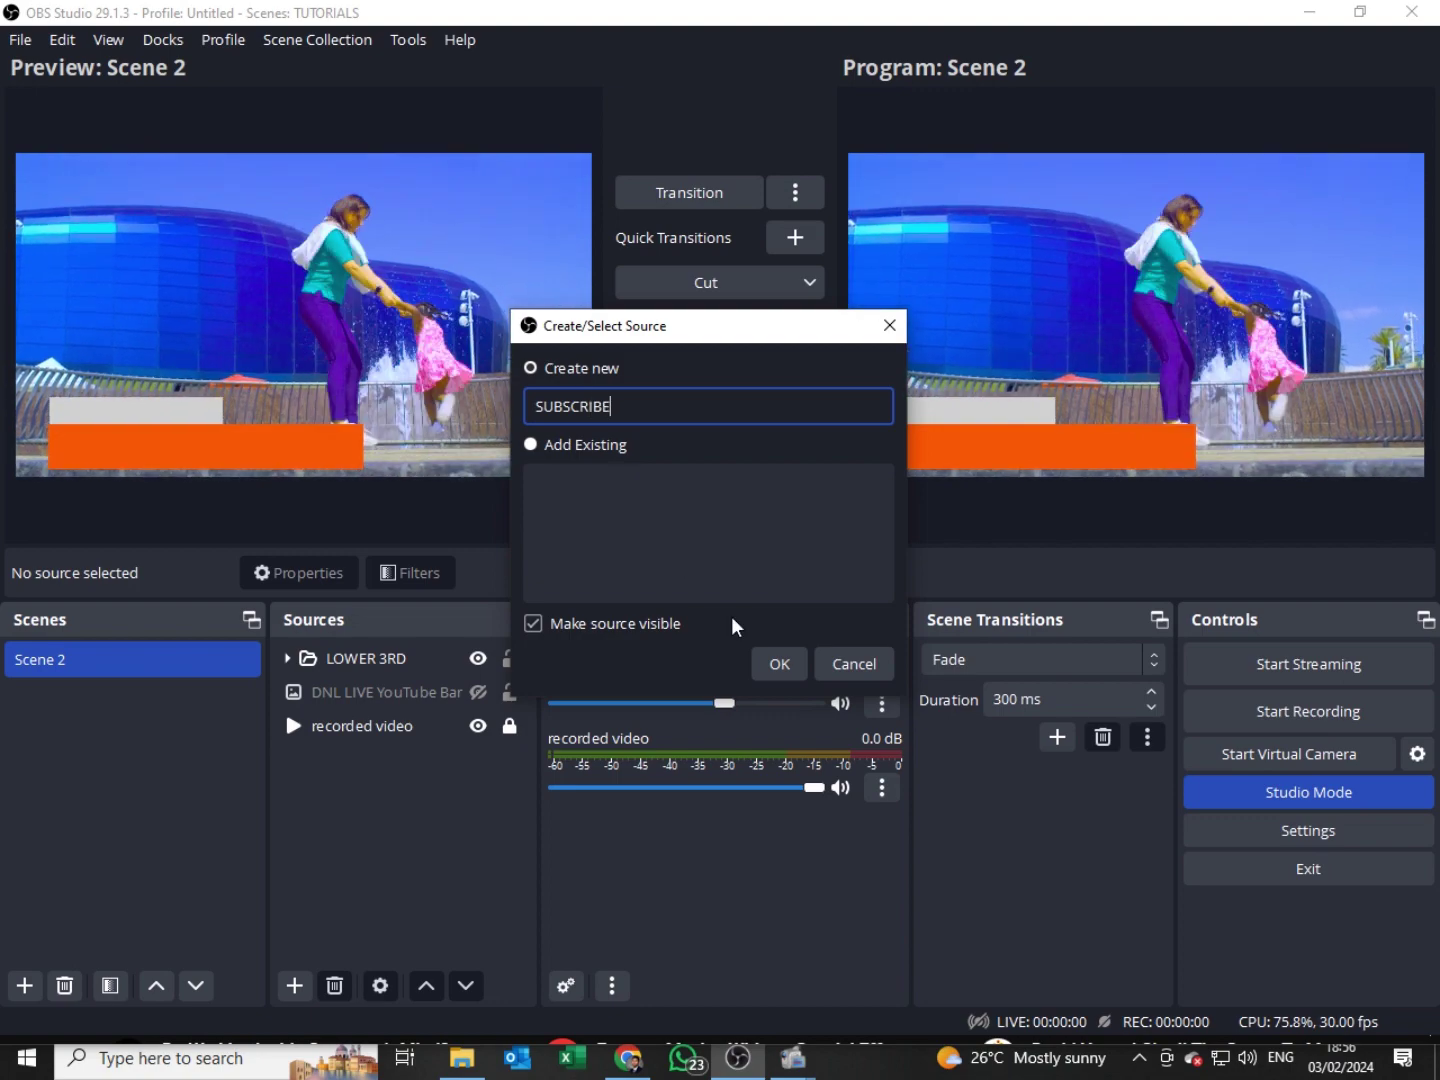
click(779, 666)
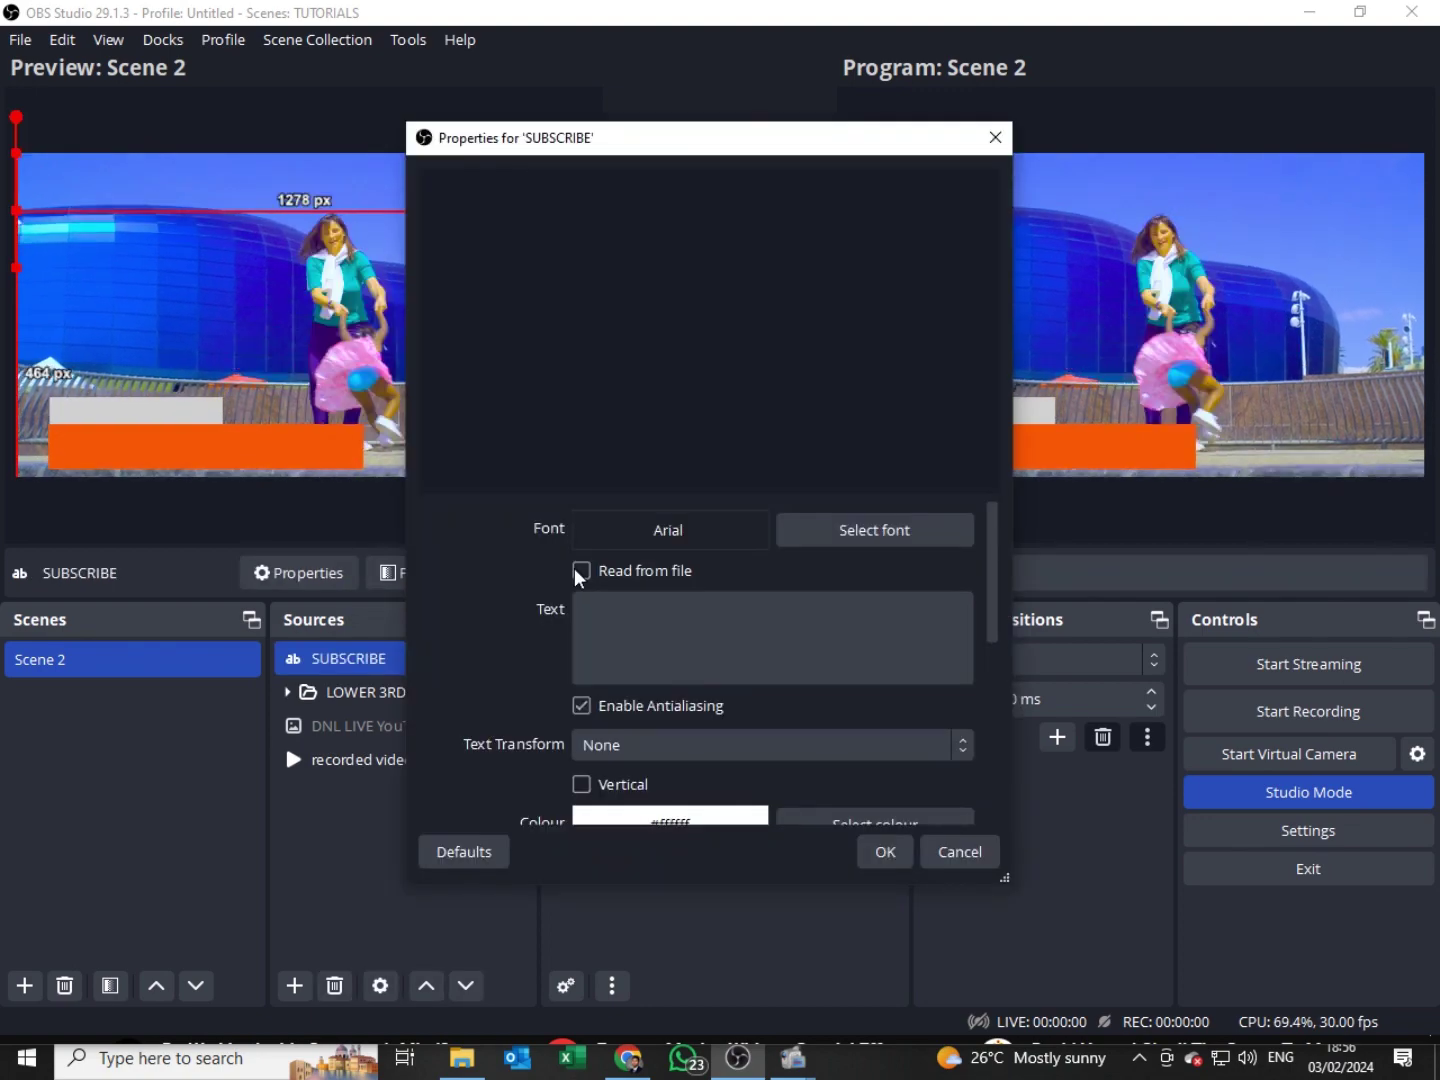
Step: Enter SUBSCRIBE as the text content of the SUBSCRIBE source
click(627, 626)
text(SU)
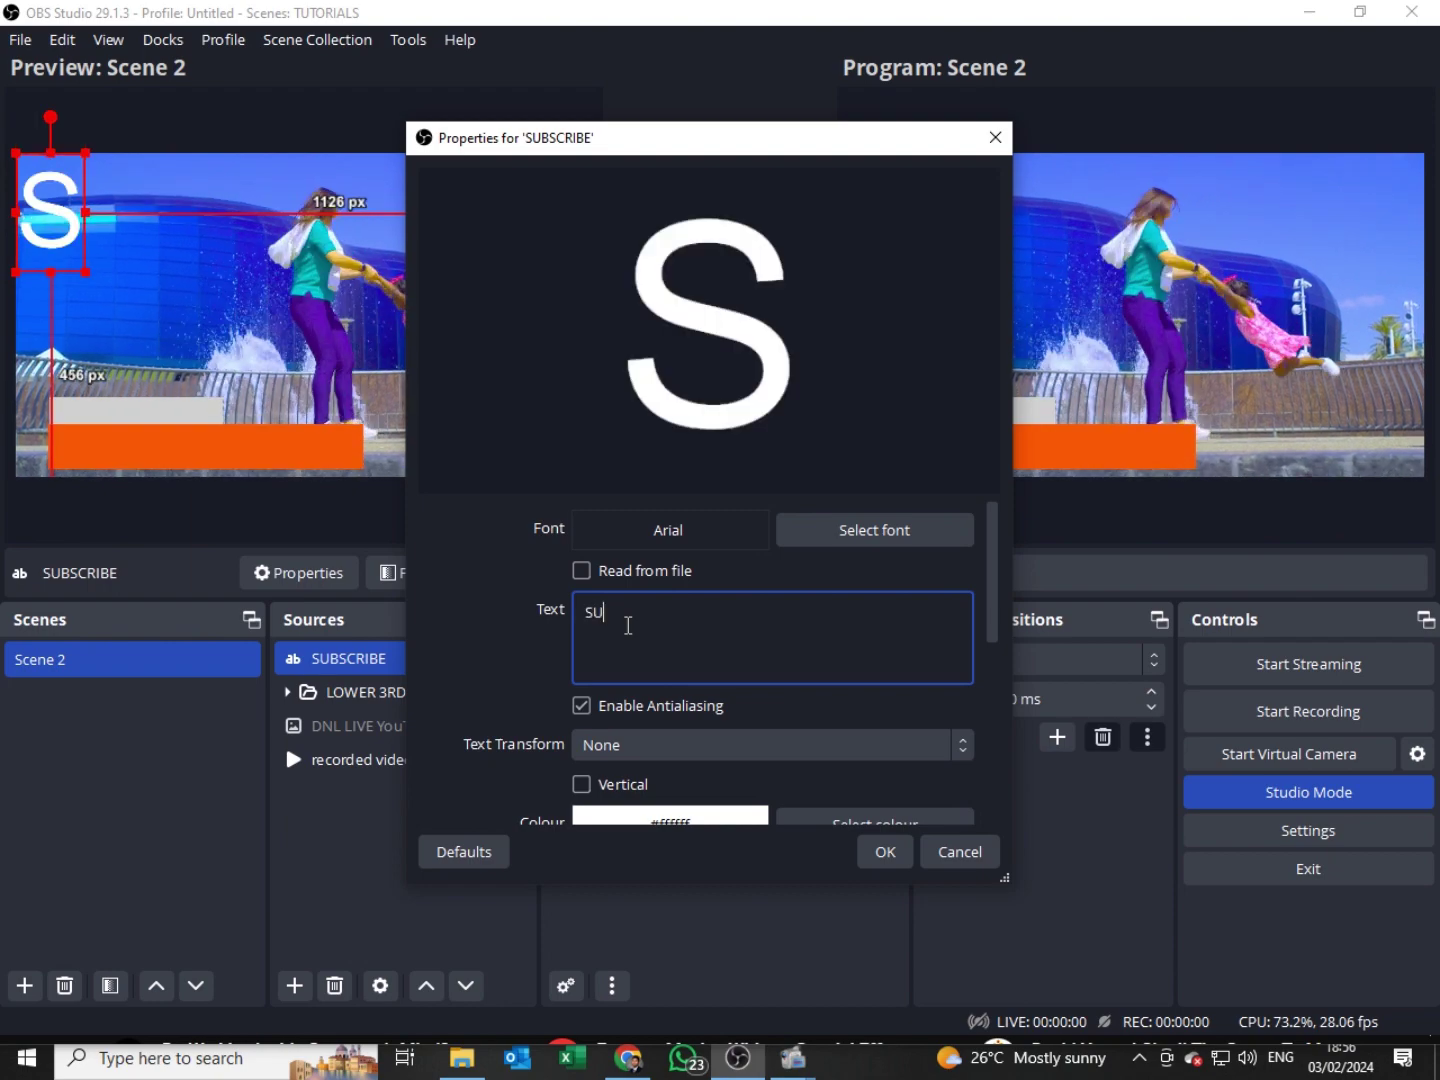
text(BSCR)
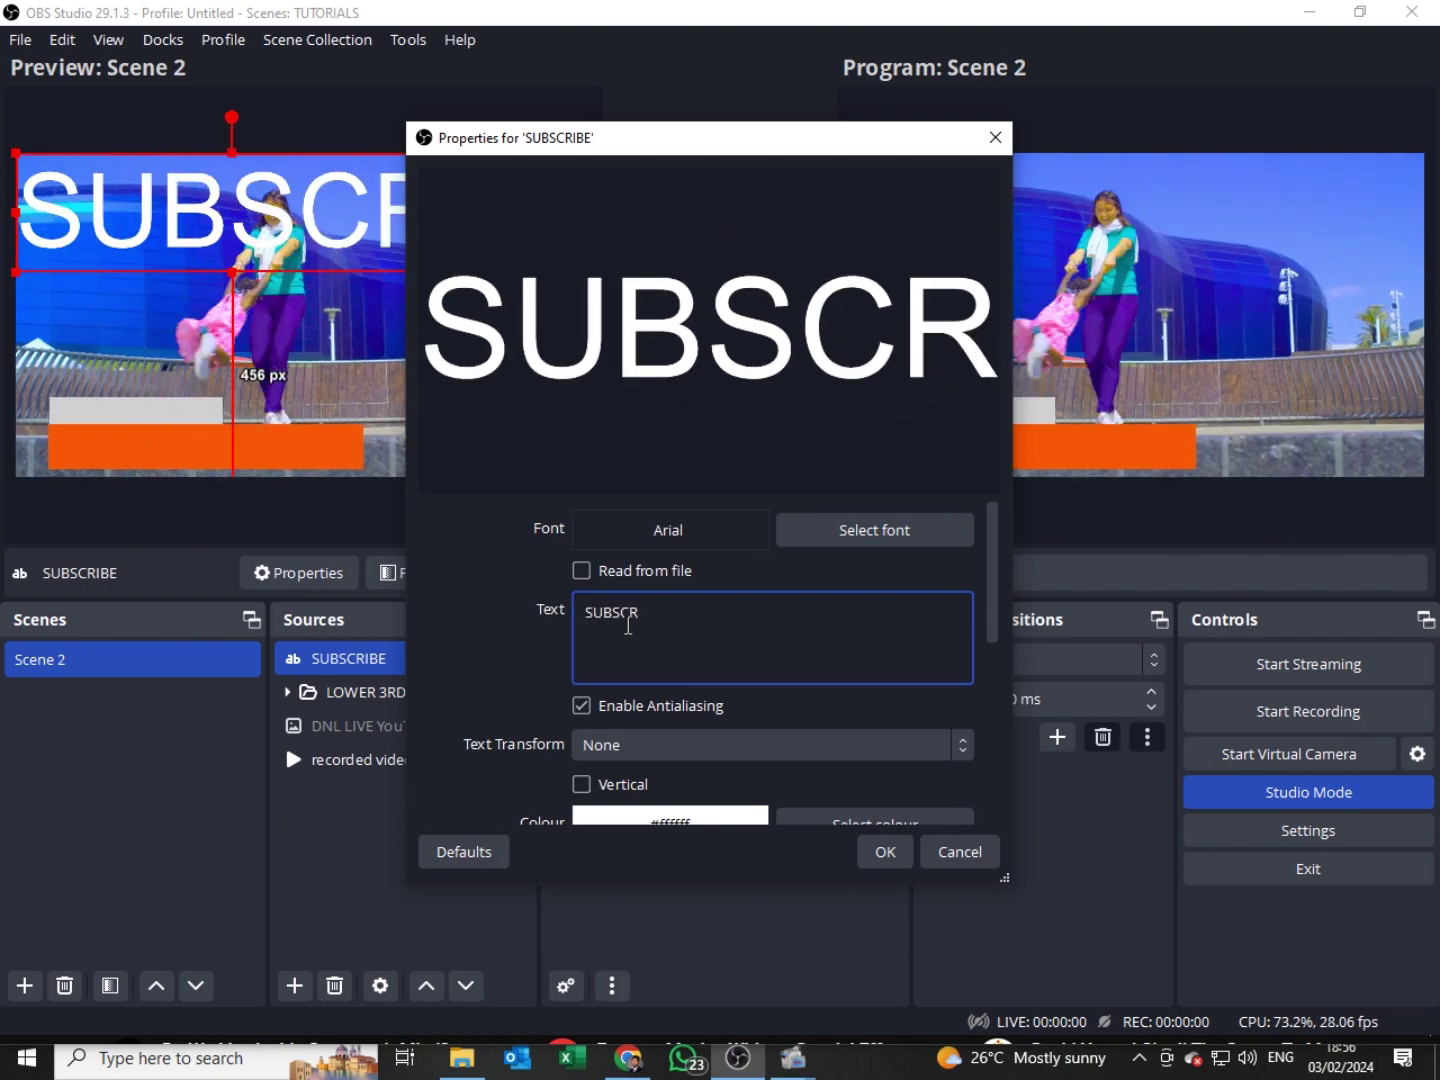
text(IBE)
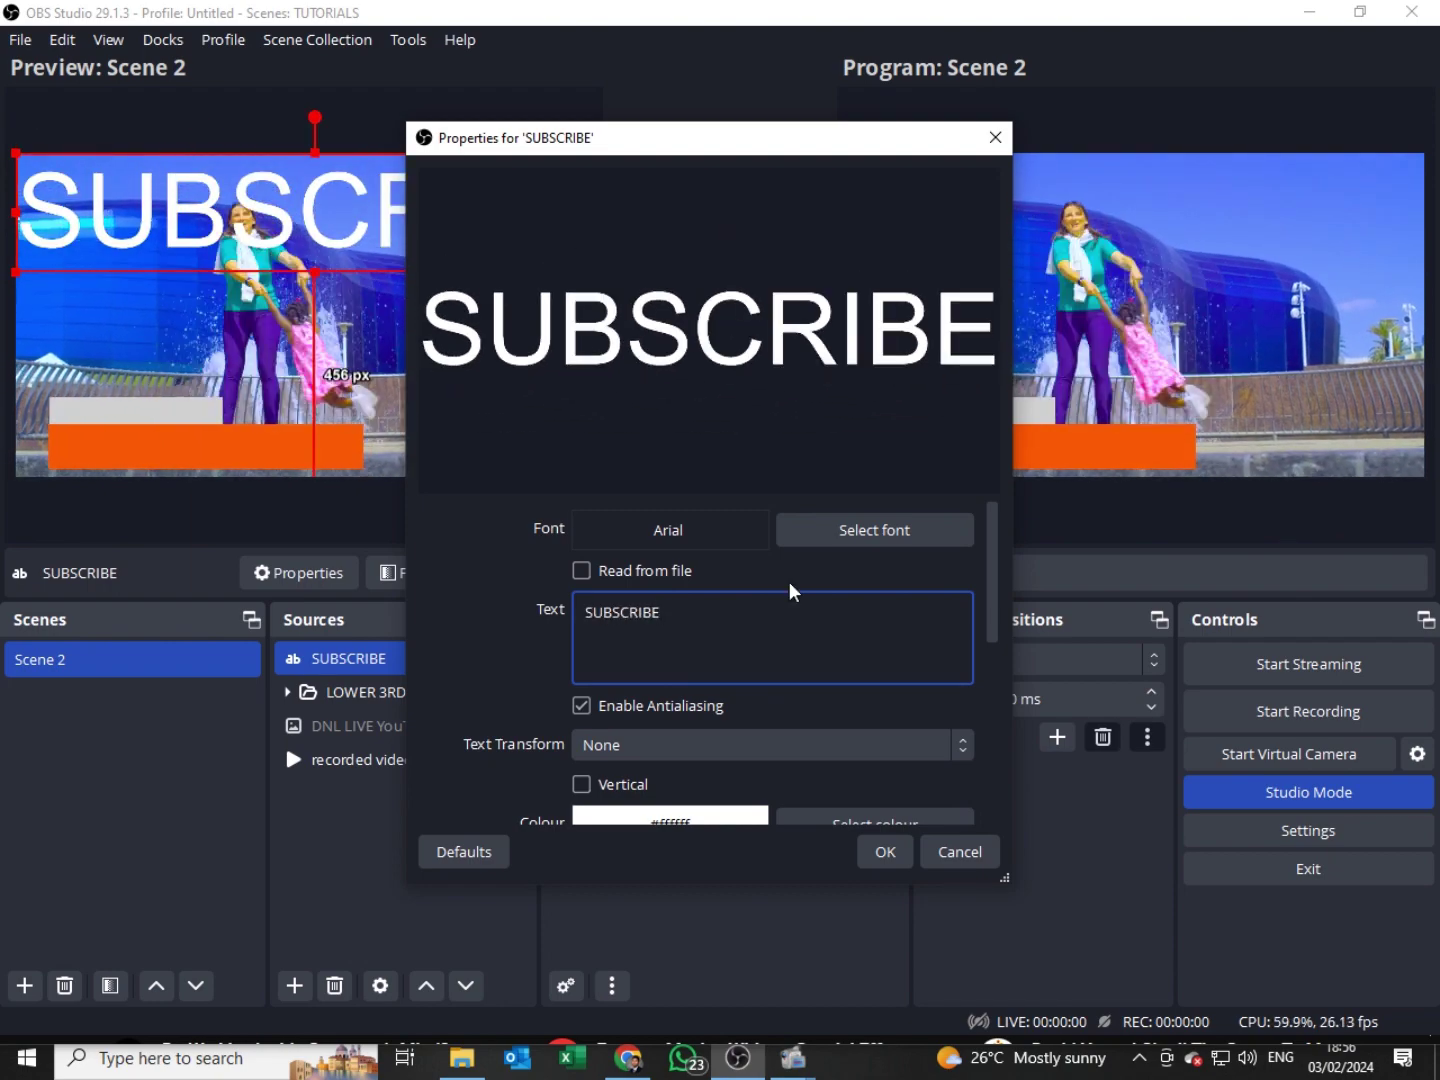
Step: Set the SUBSCRIBE text's font to Arial Bold at size 48
click(865, 531)
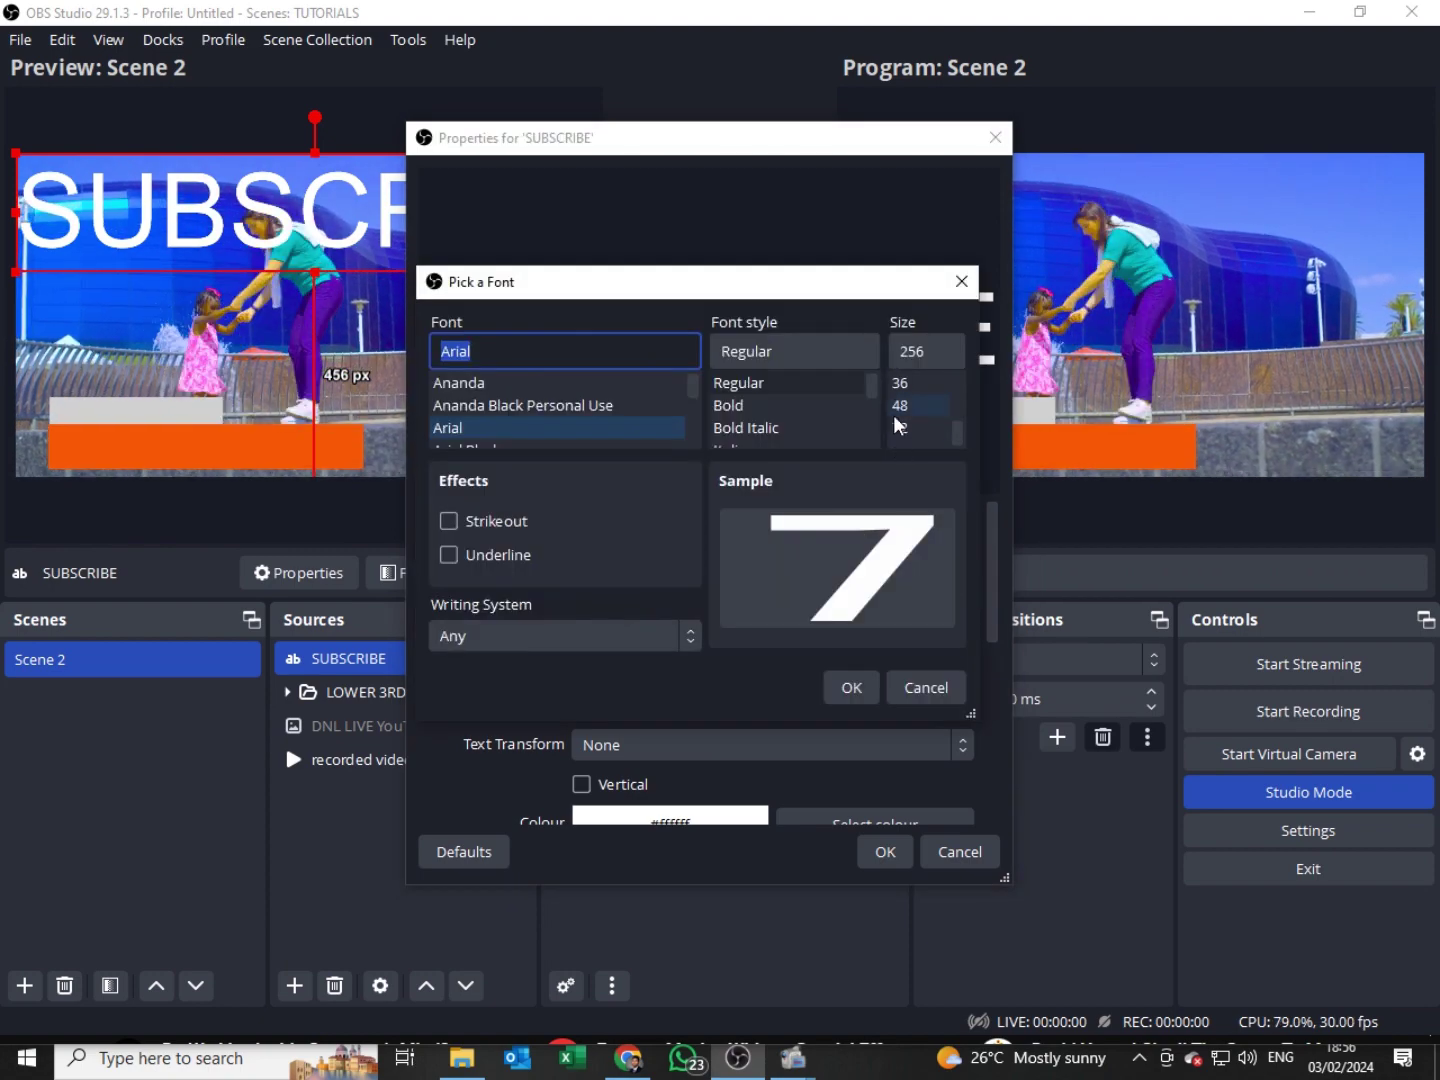
click(906, 406)
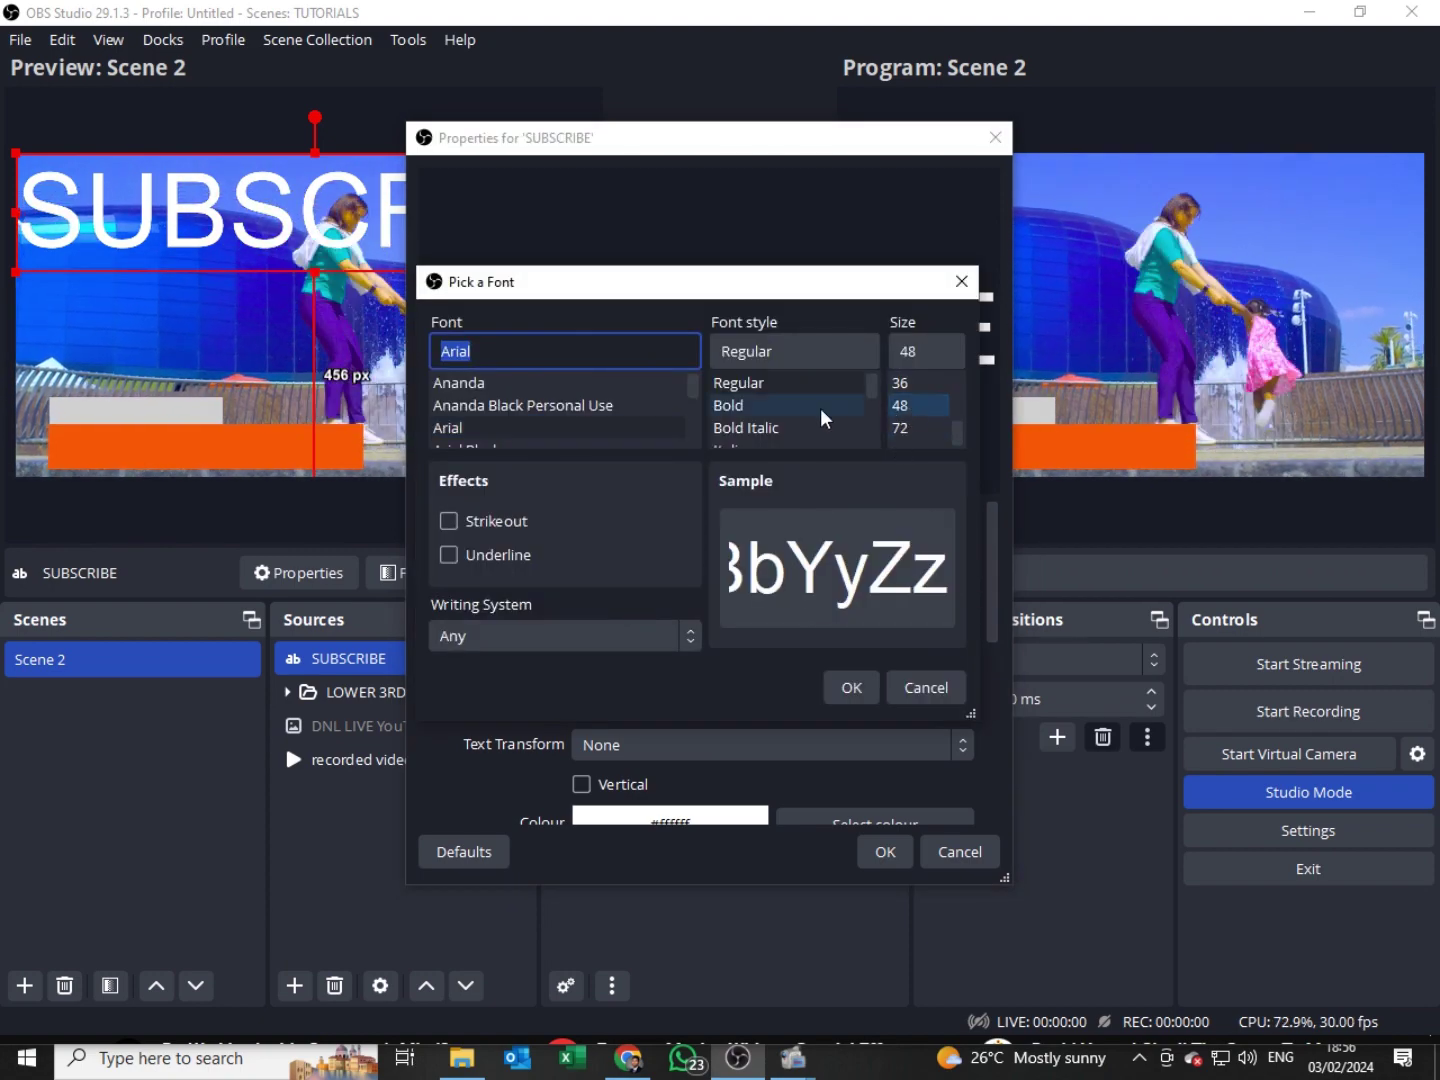
click(738, 409)
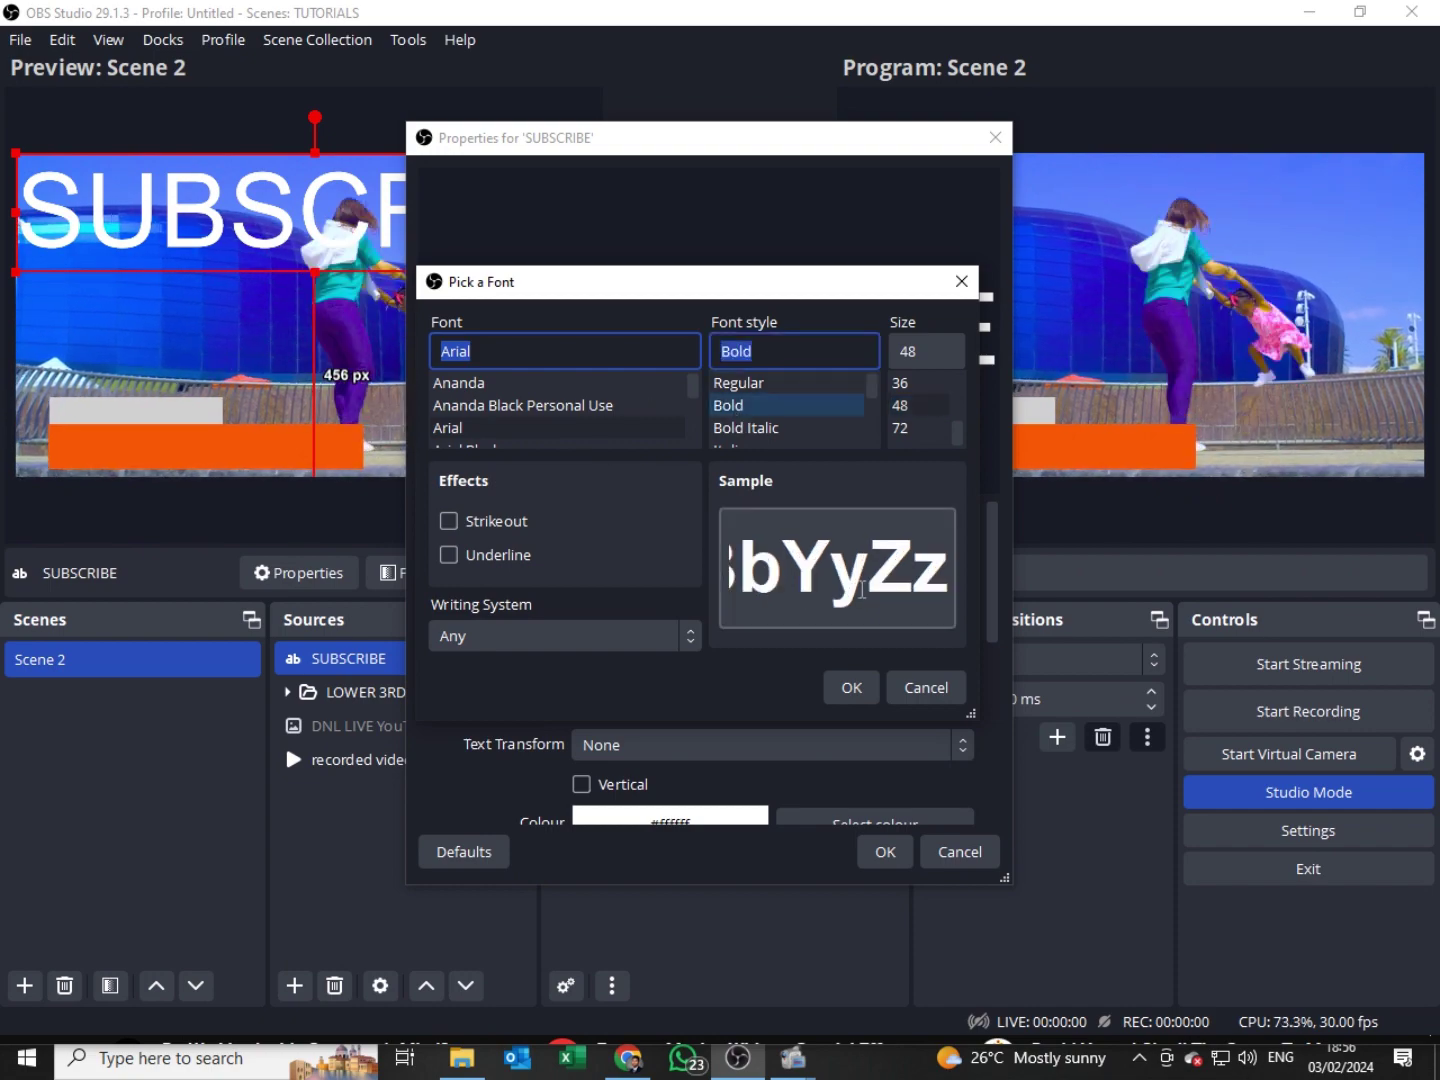
click(851, 687)
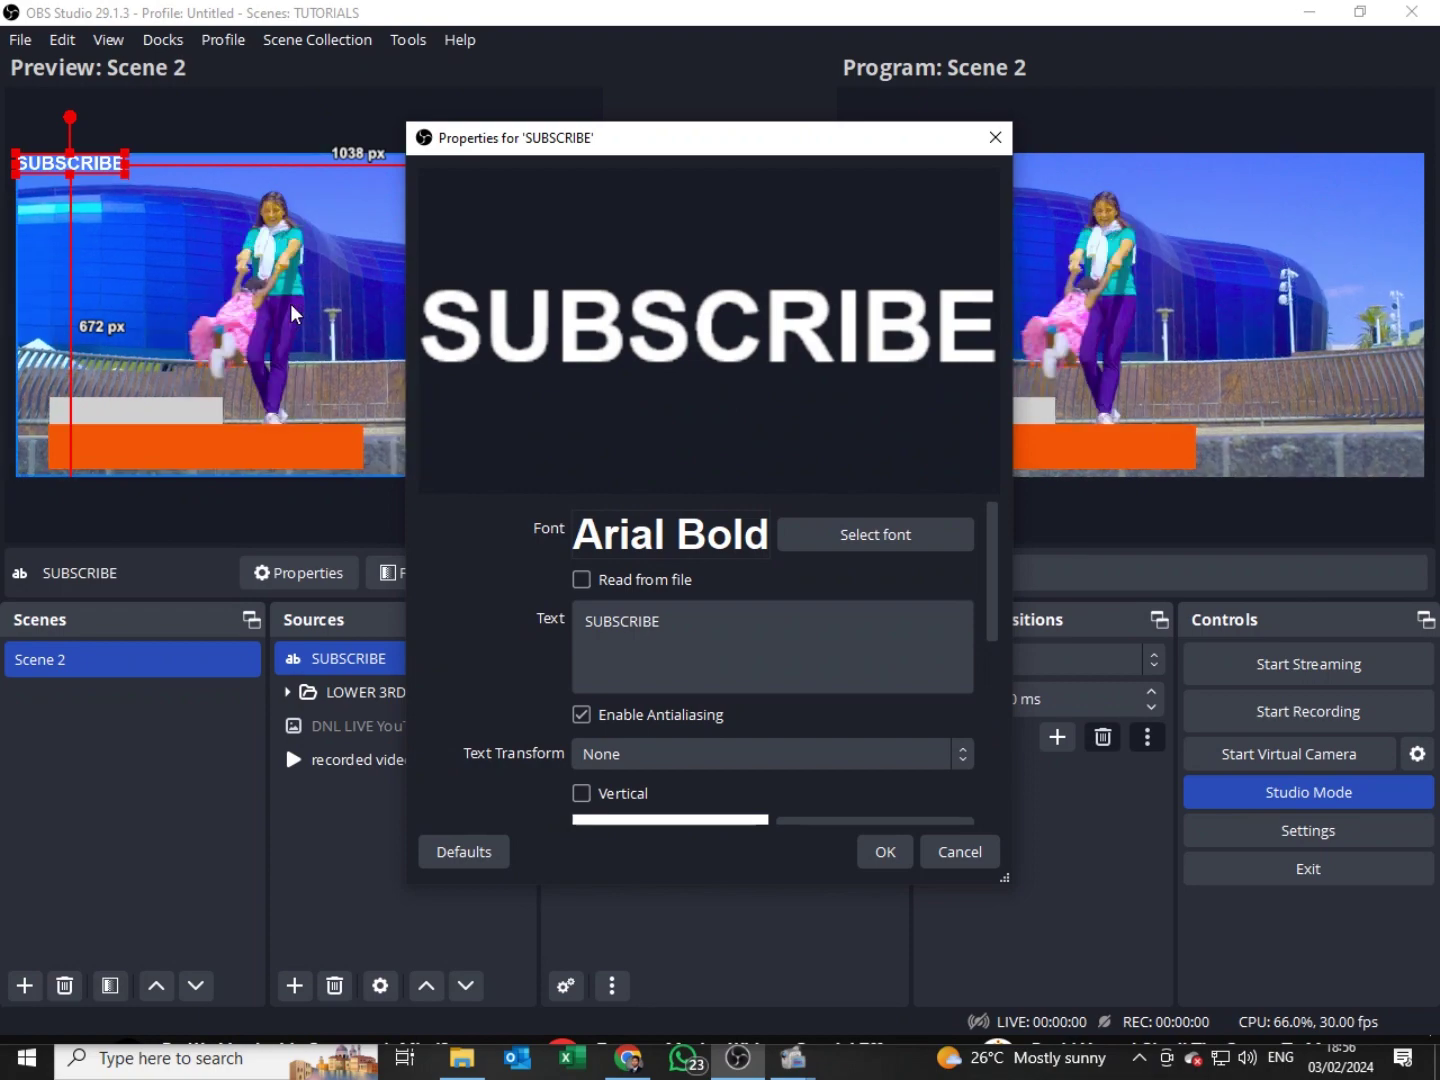
scroll(853, 557, down, 2)
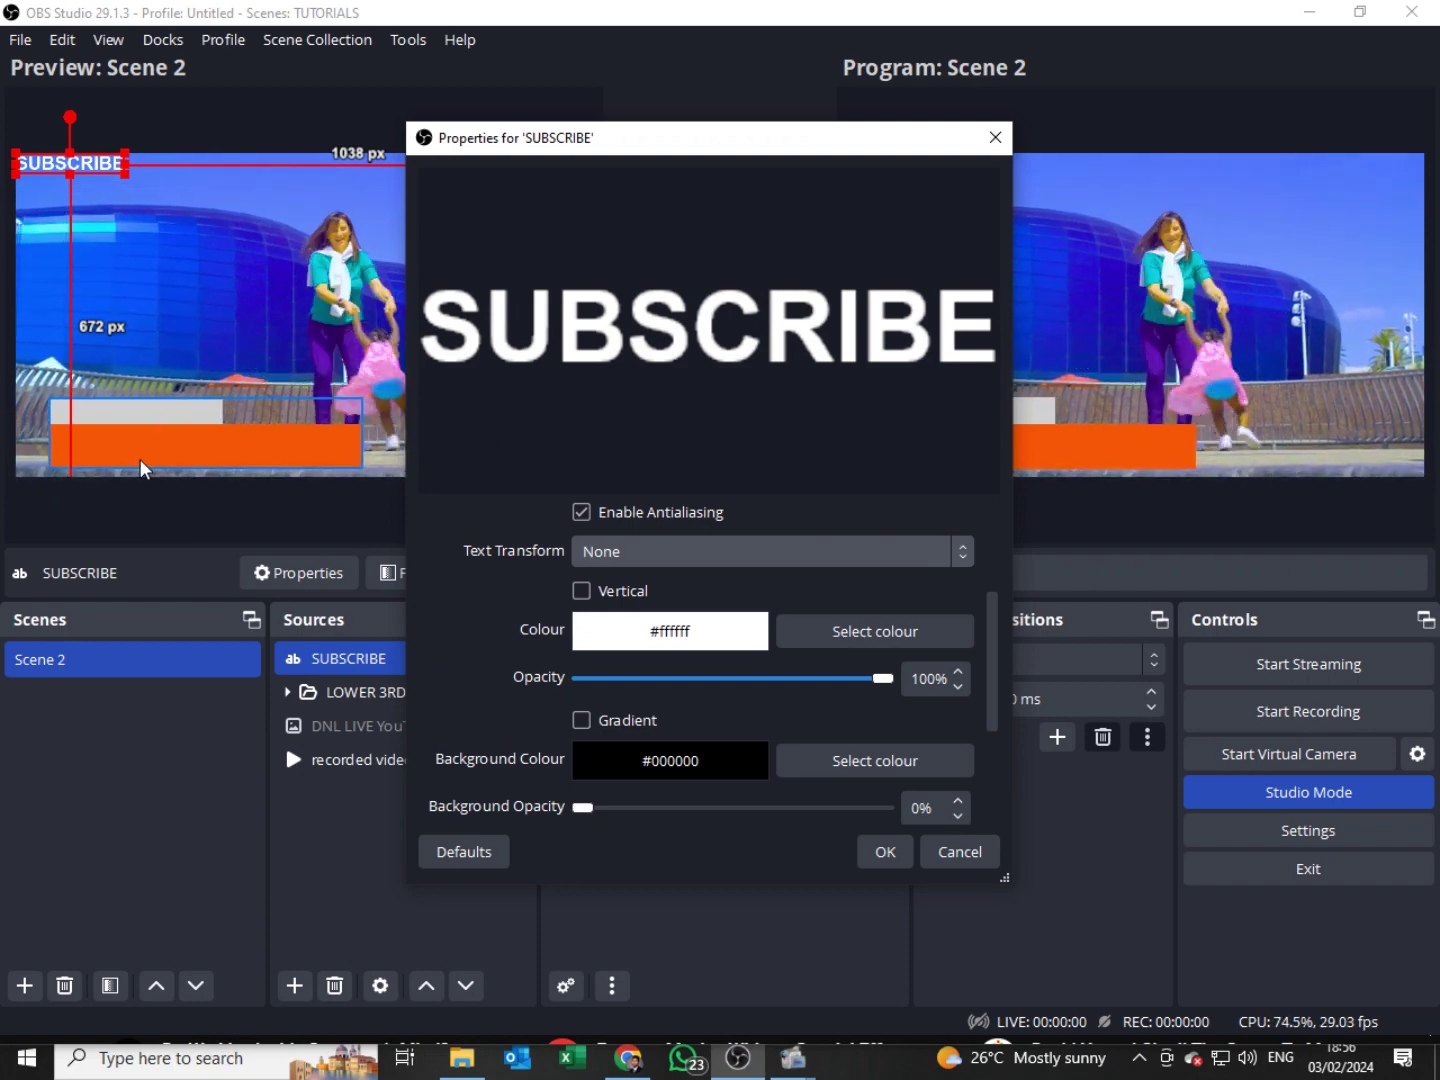
Step: Set the SUBSCRIBE text's colour to orange #ff5500 and accept its properties
click(877, 634)
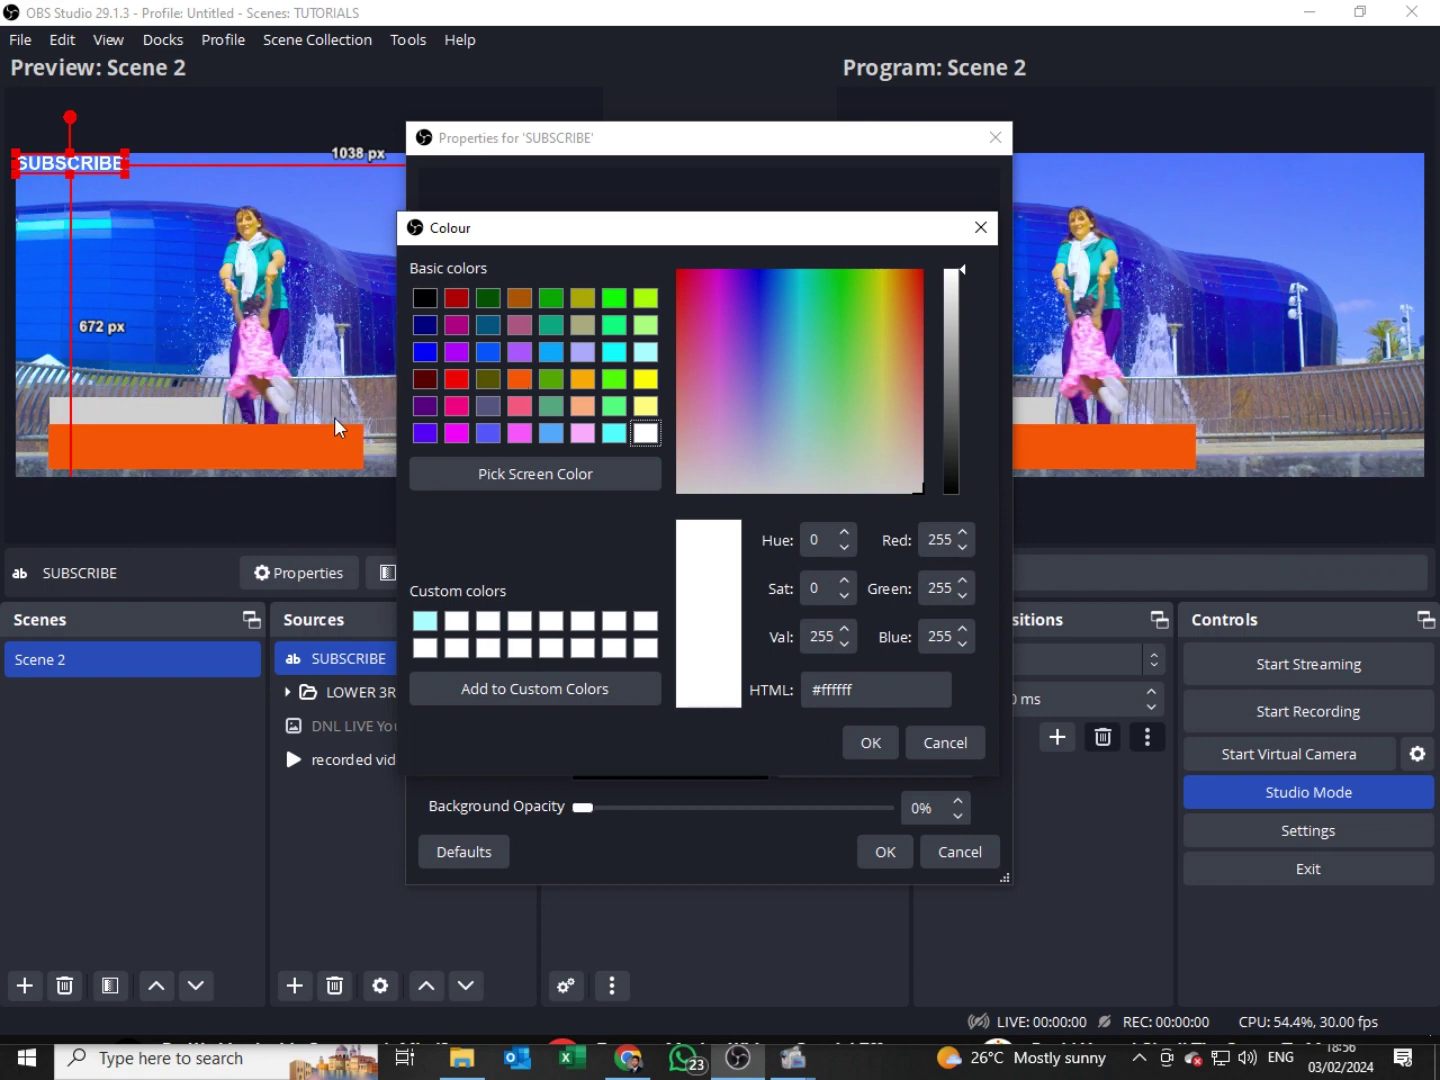
click(519, 380)
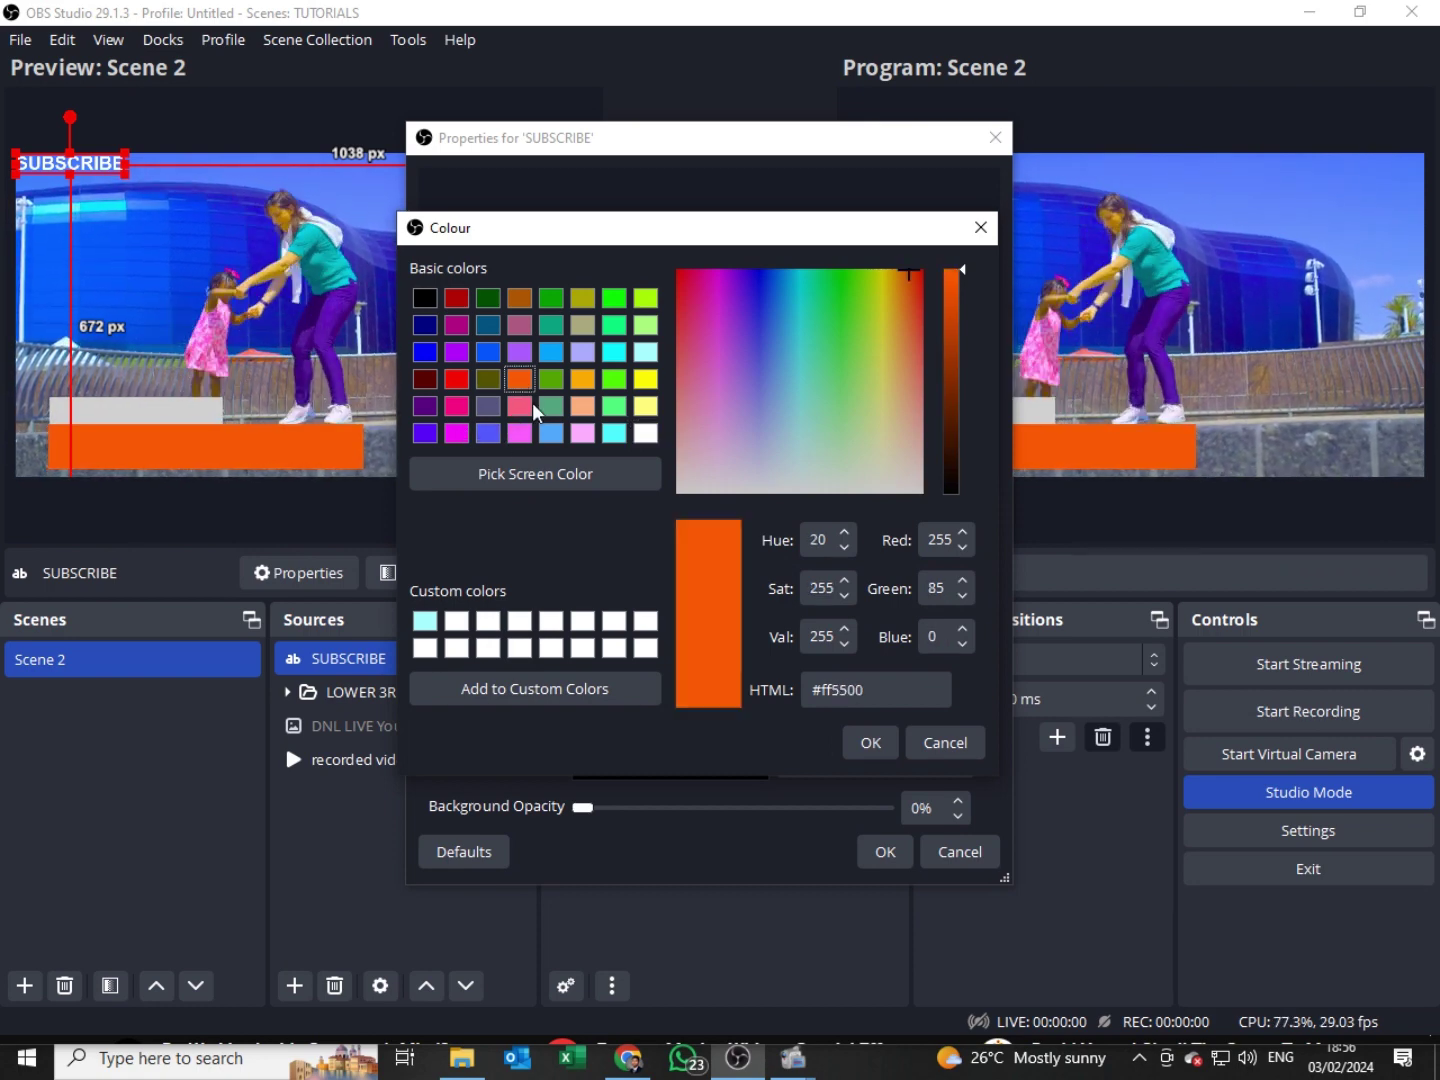
click(885, 748)
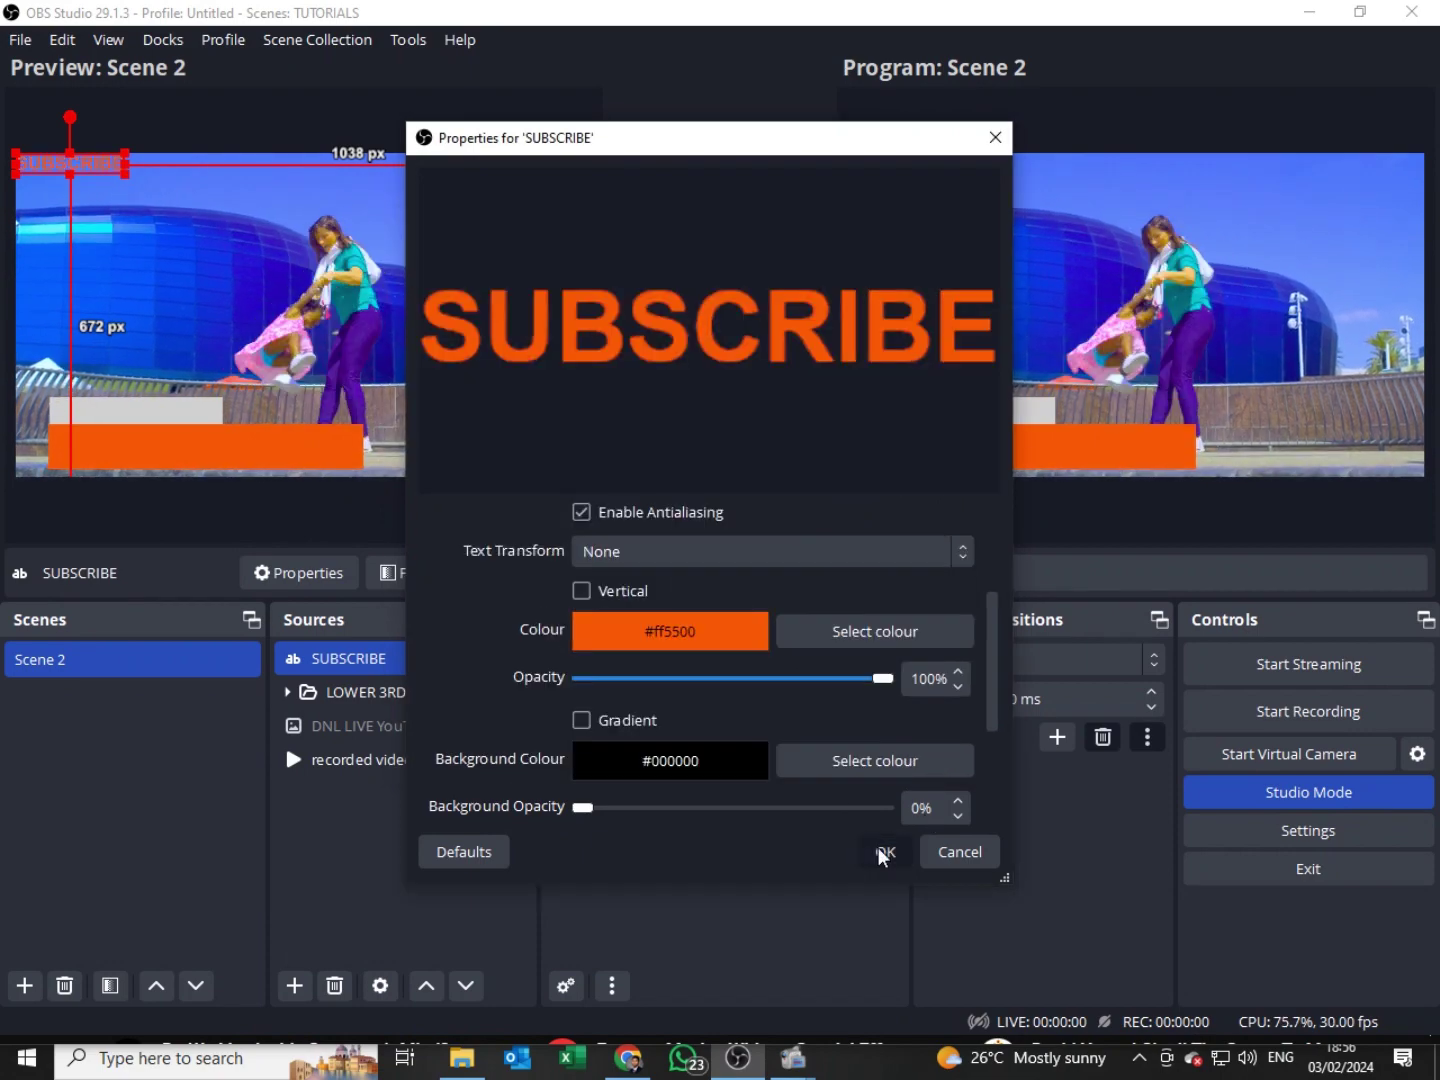
click(885, 850)
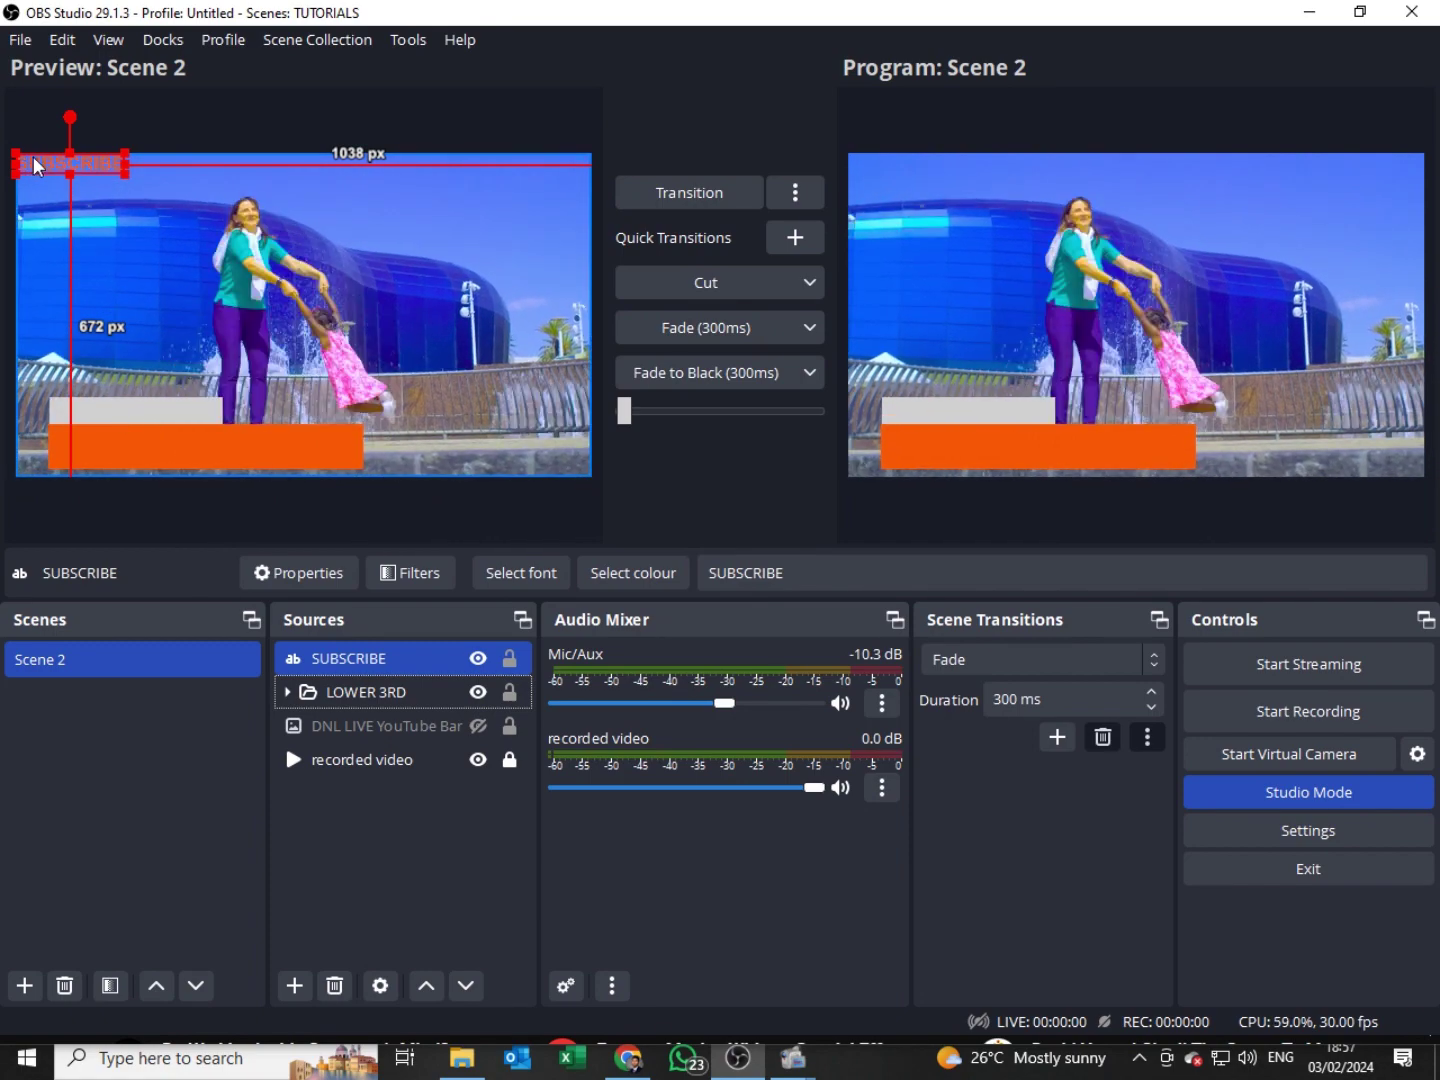
Step: Place the SUBSCRIBE text on the grey bar, enlarge it to fit about 117 px from the canvas's left edge, and deselect it
drag(44, 170, 90, 291)
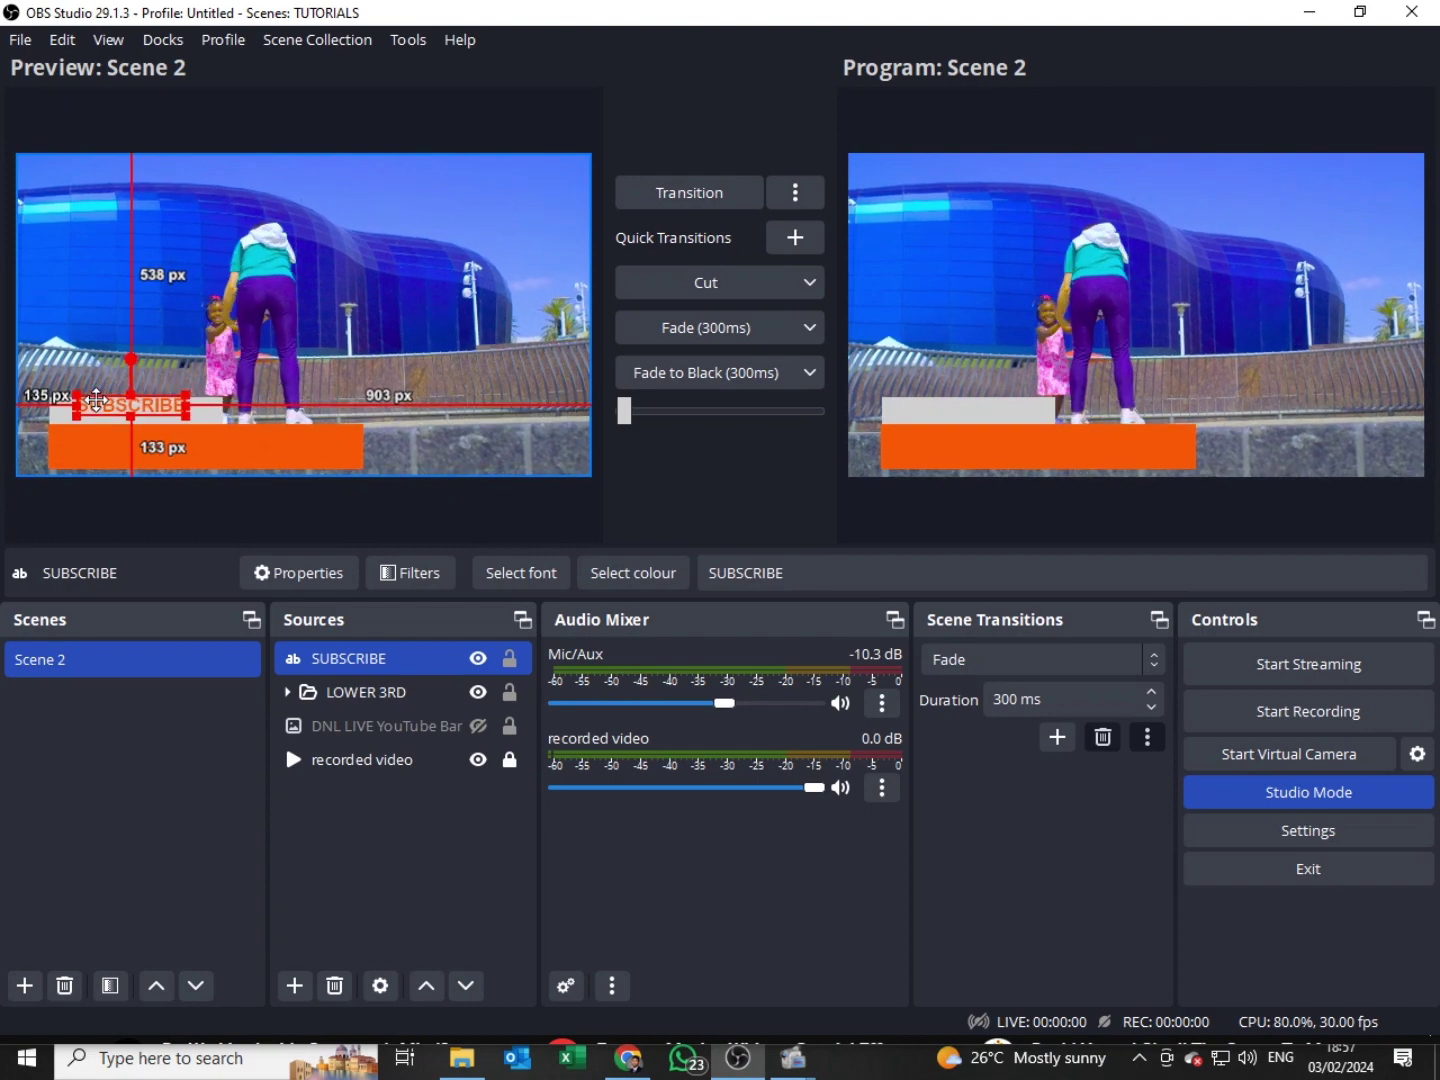
drag(91, 401, 92, 400)
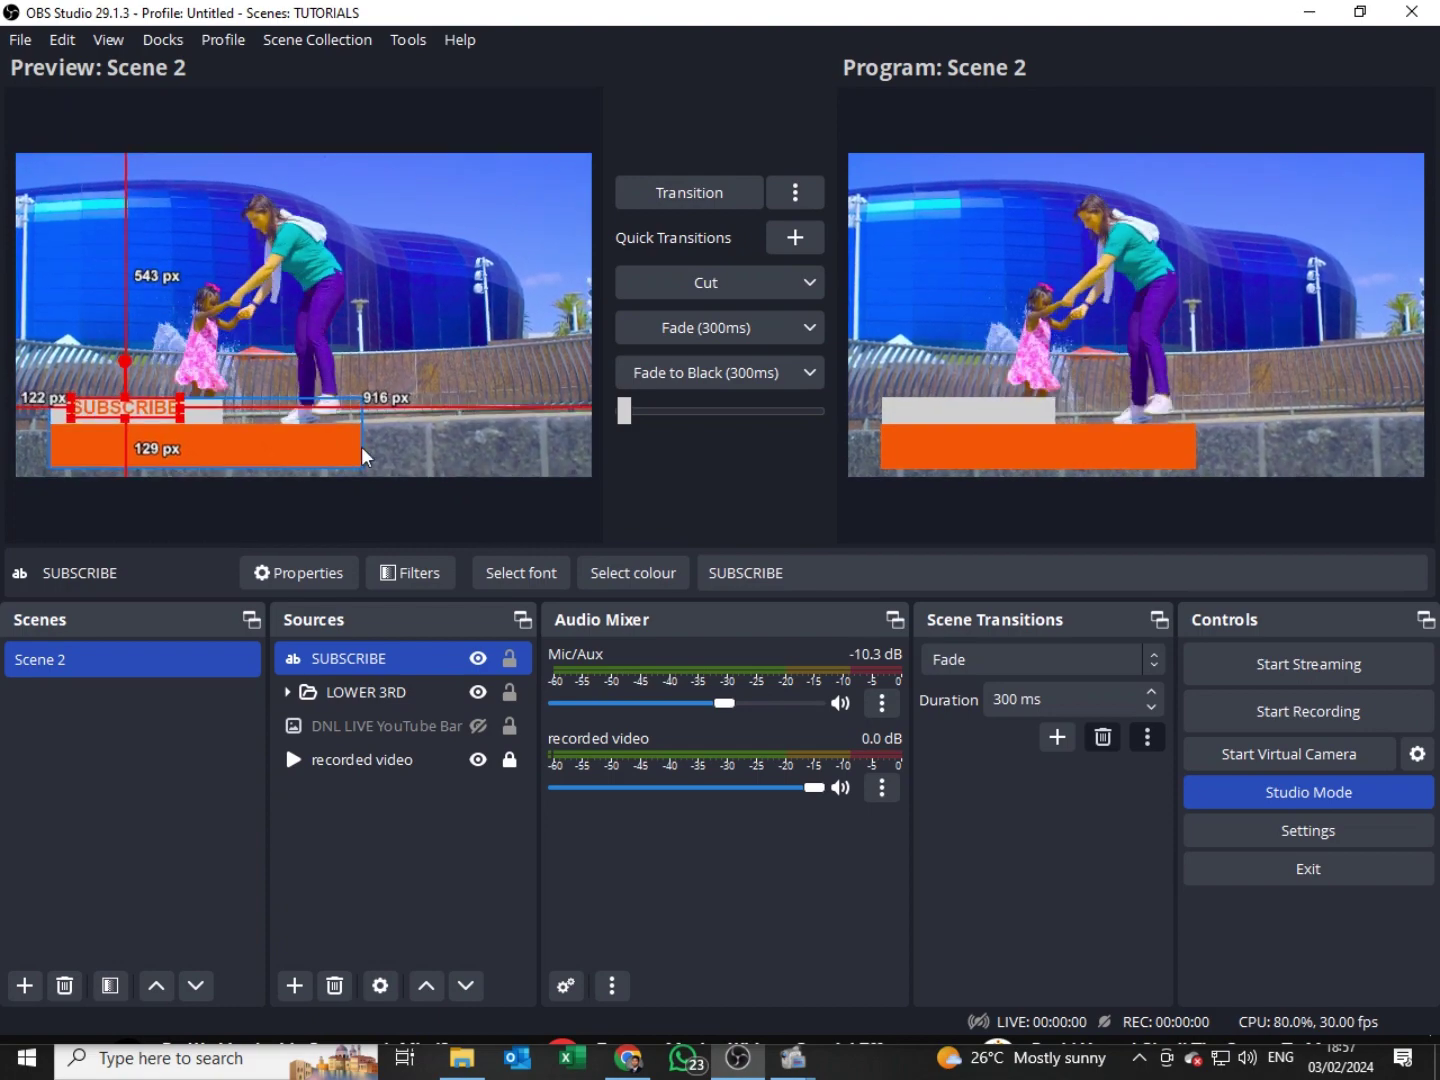
click(329, 838)
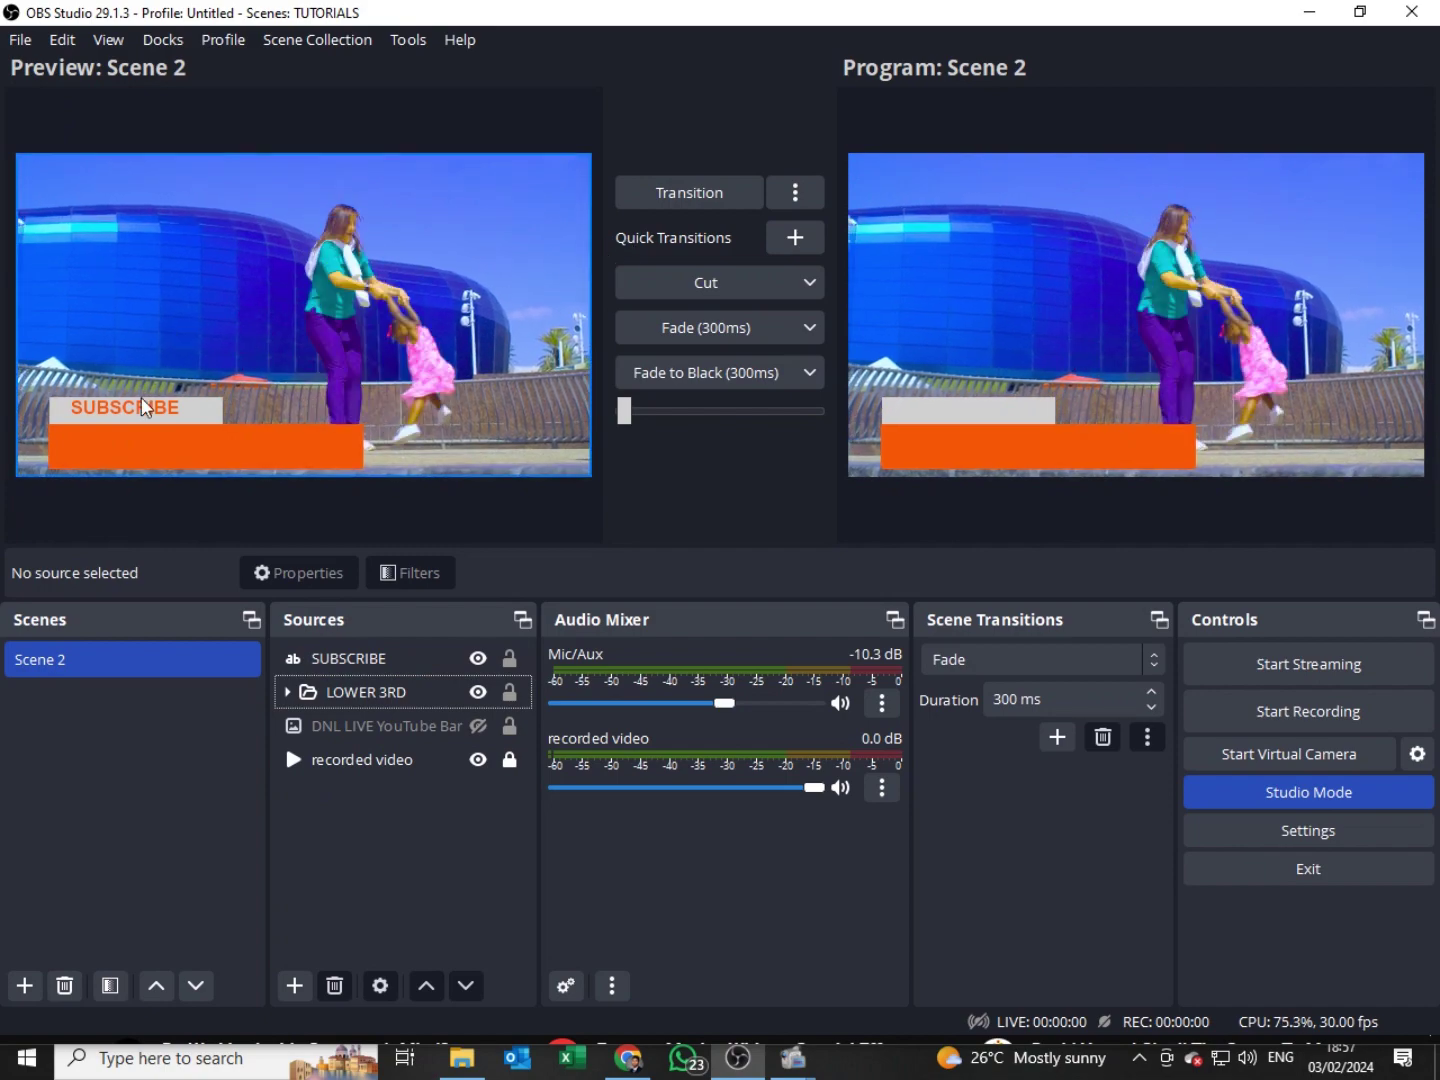
click(119, 420)
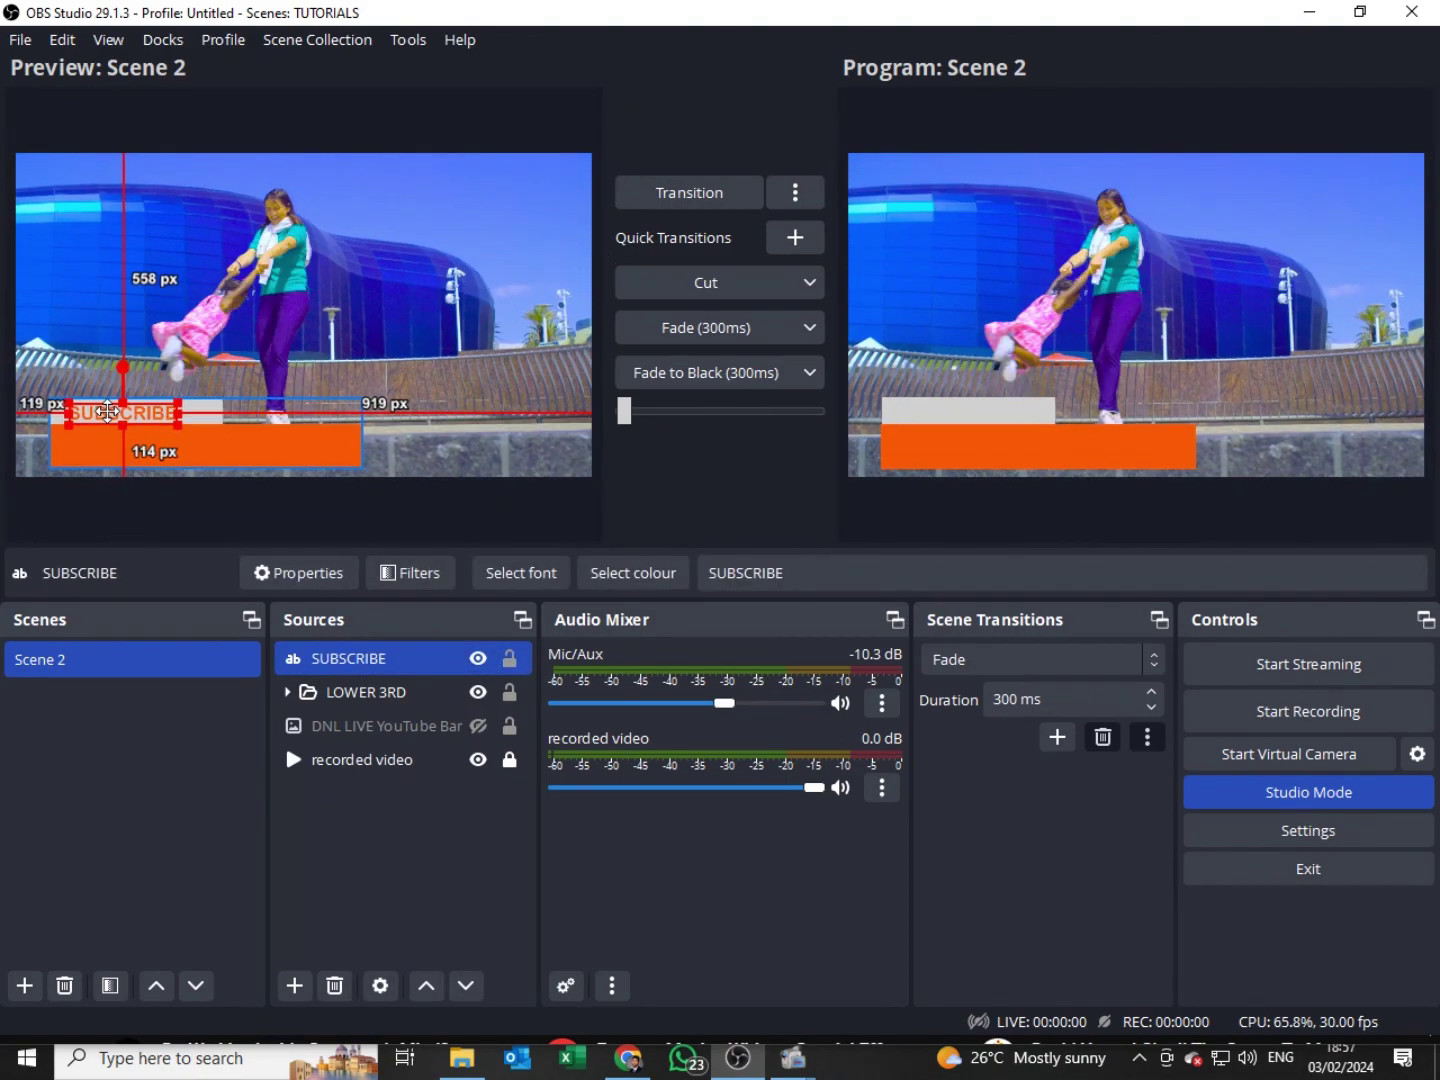
click(335, 762)
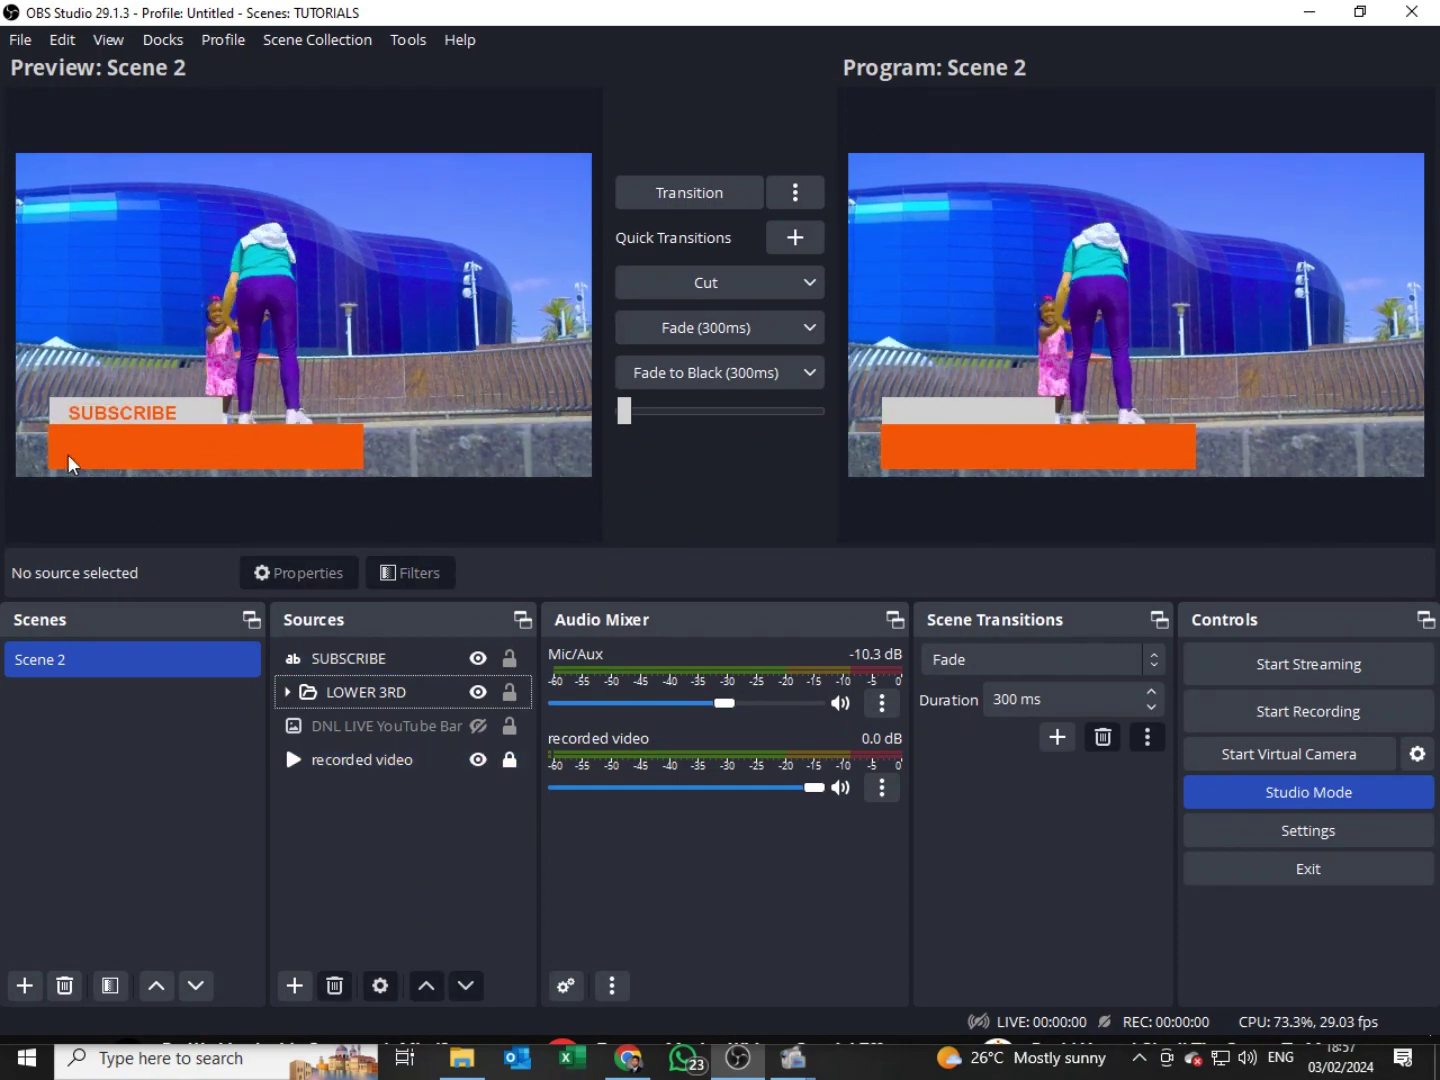
click(101, 418)
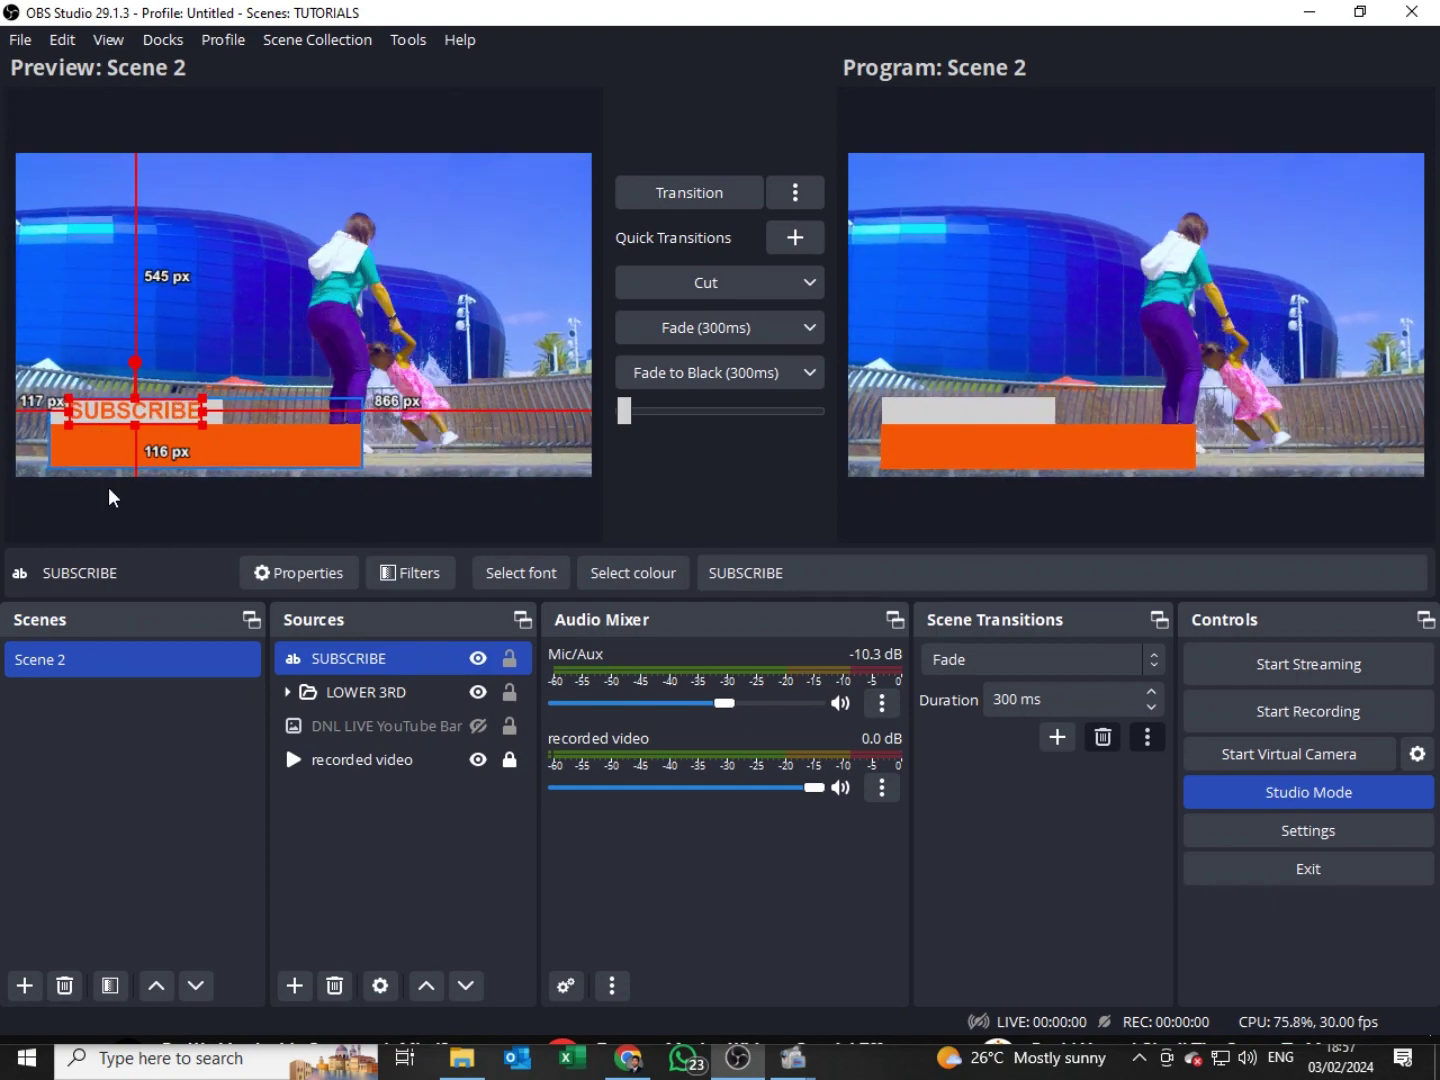
click(318, 829)
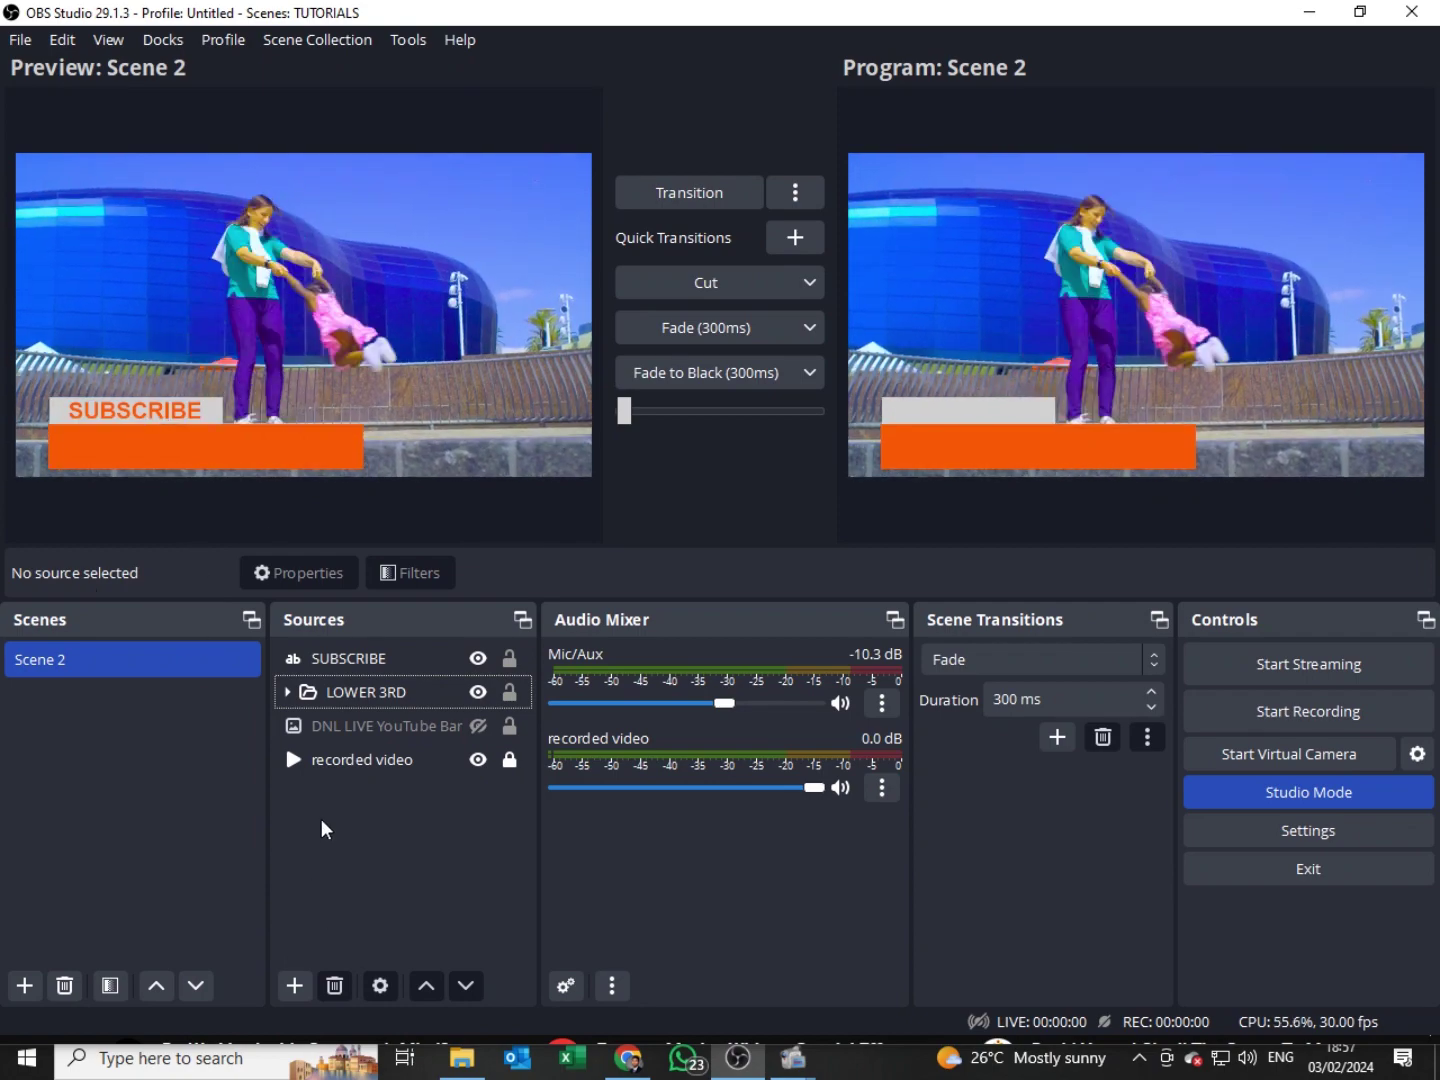
Step: Add a new Text (GDI+) source named LIKE to Scene 2
click(299, 992)
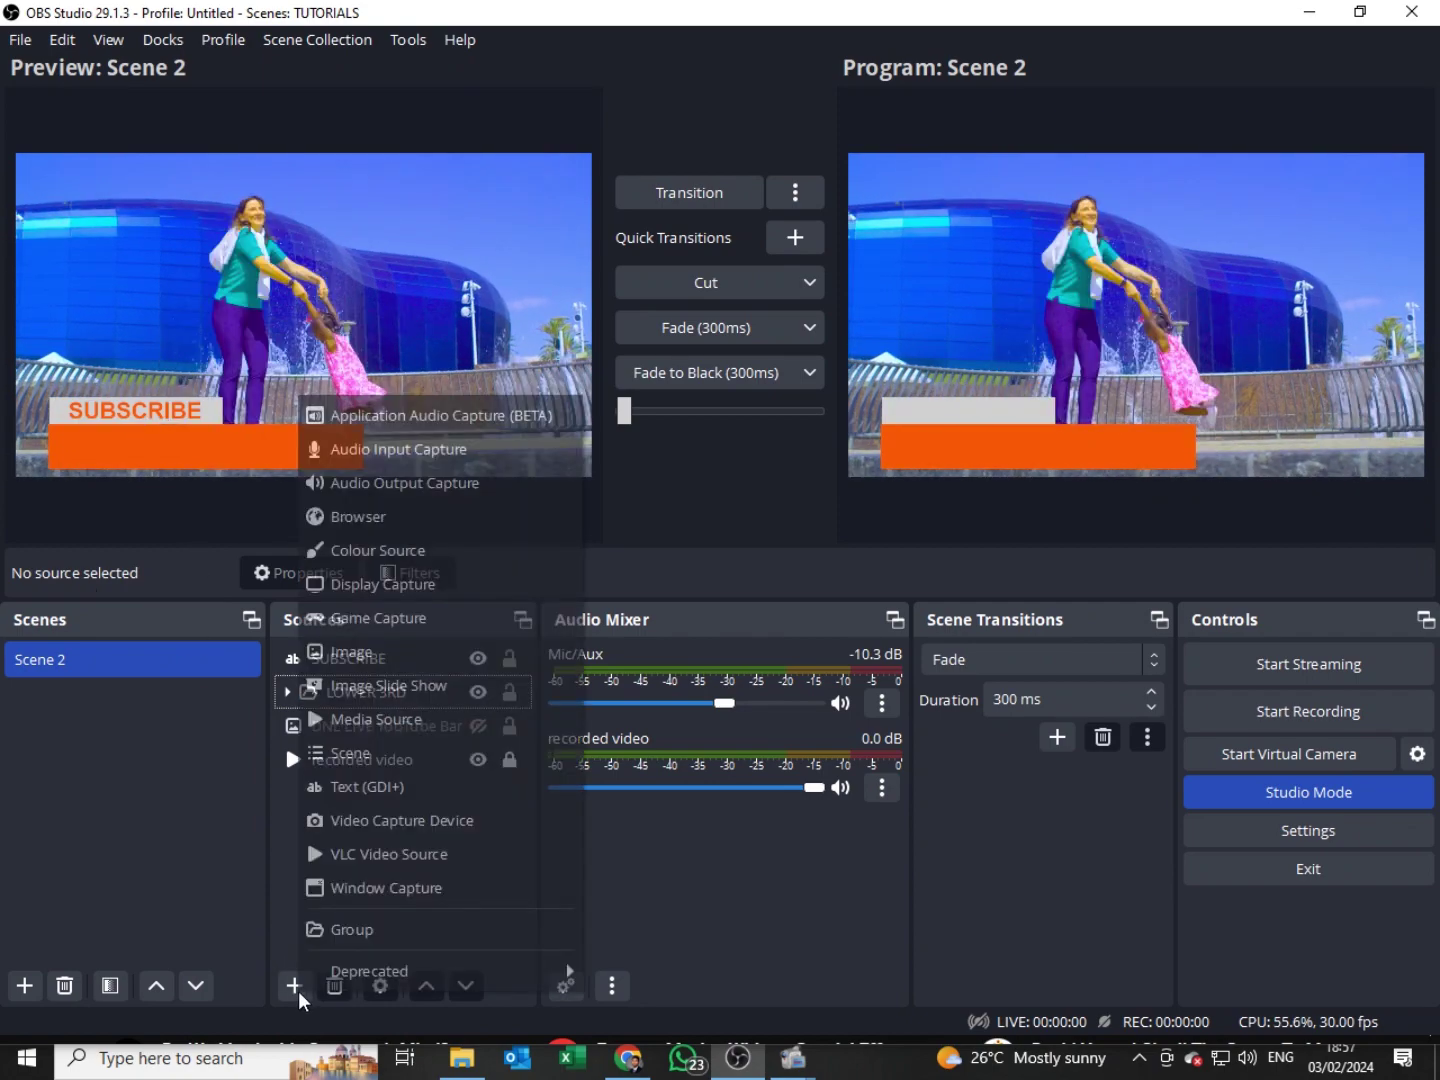
click(367, 789)
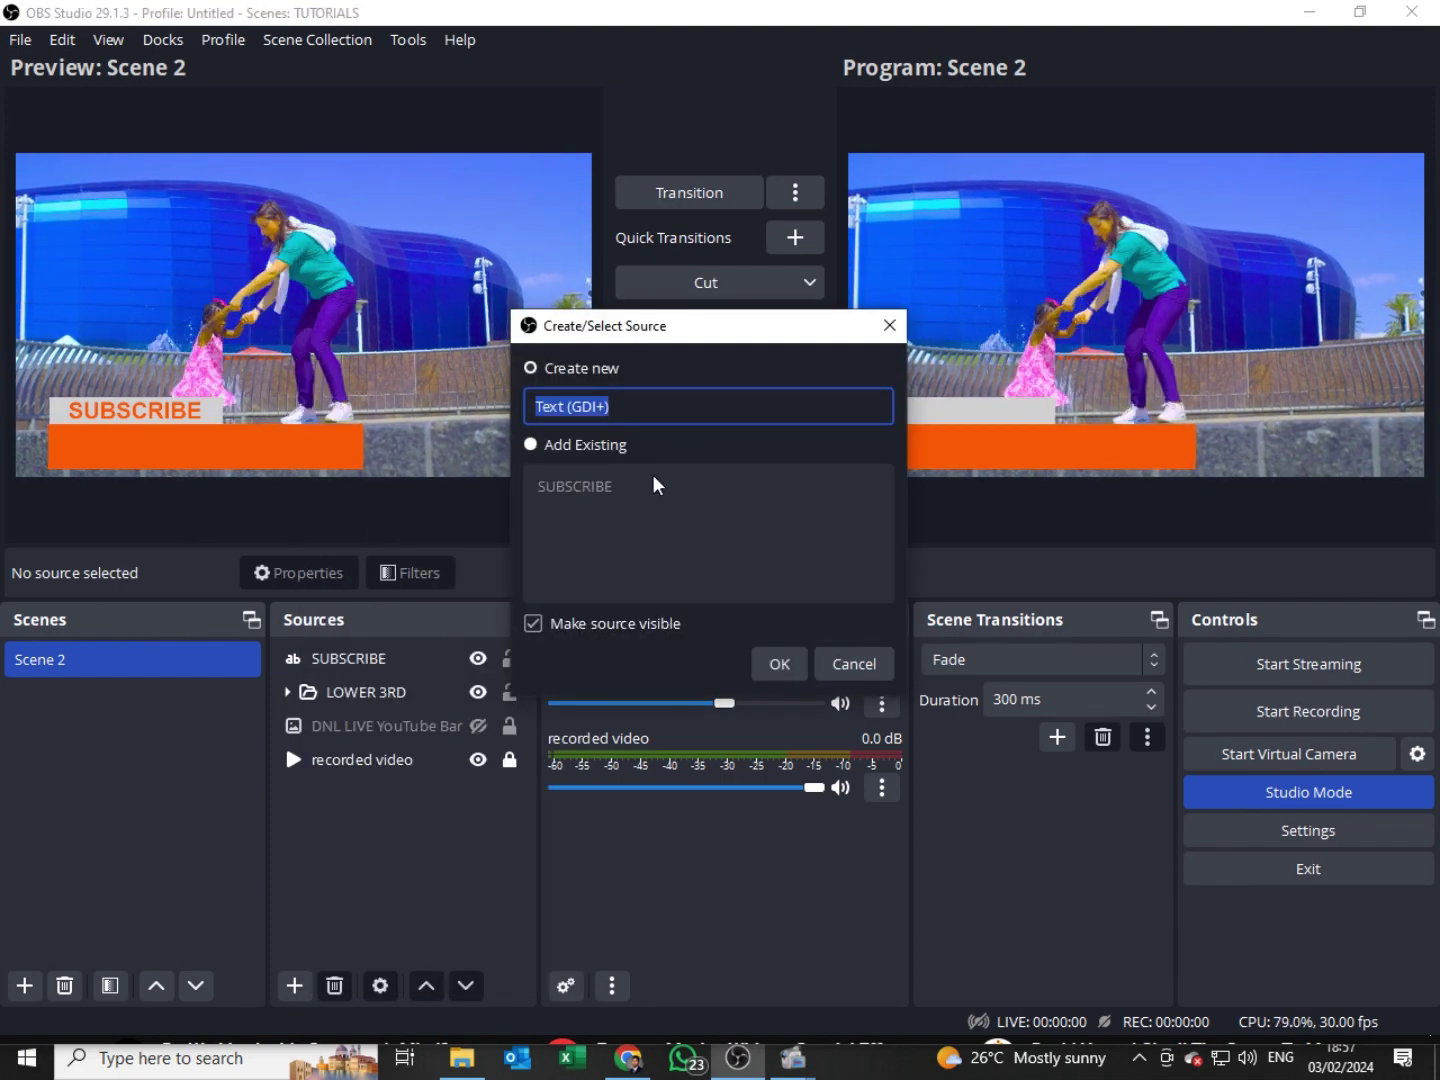
text(LIK)
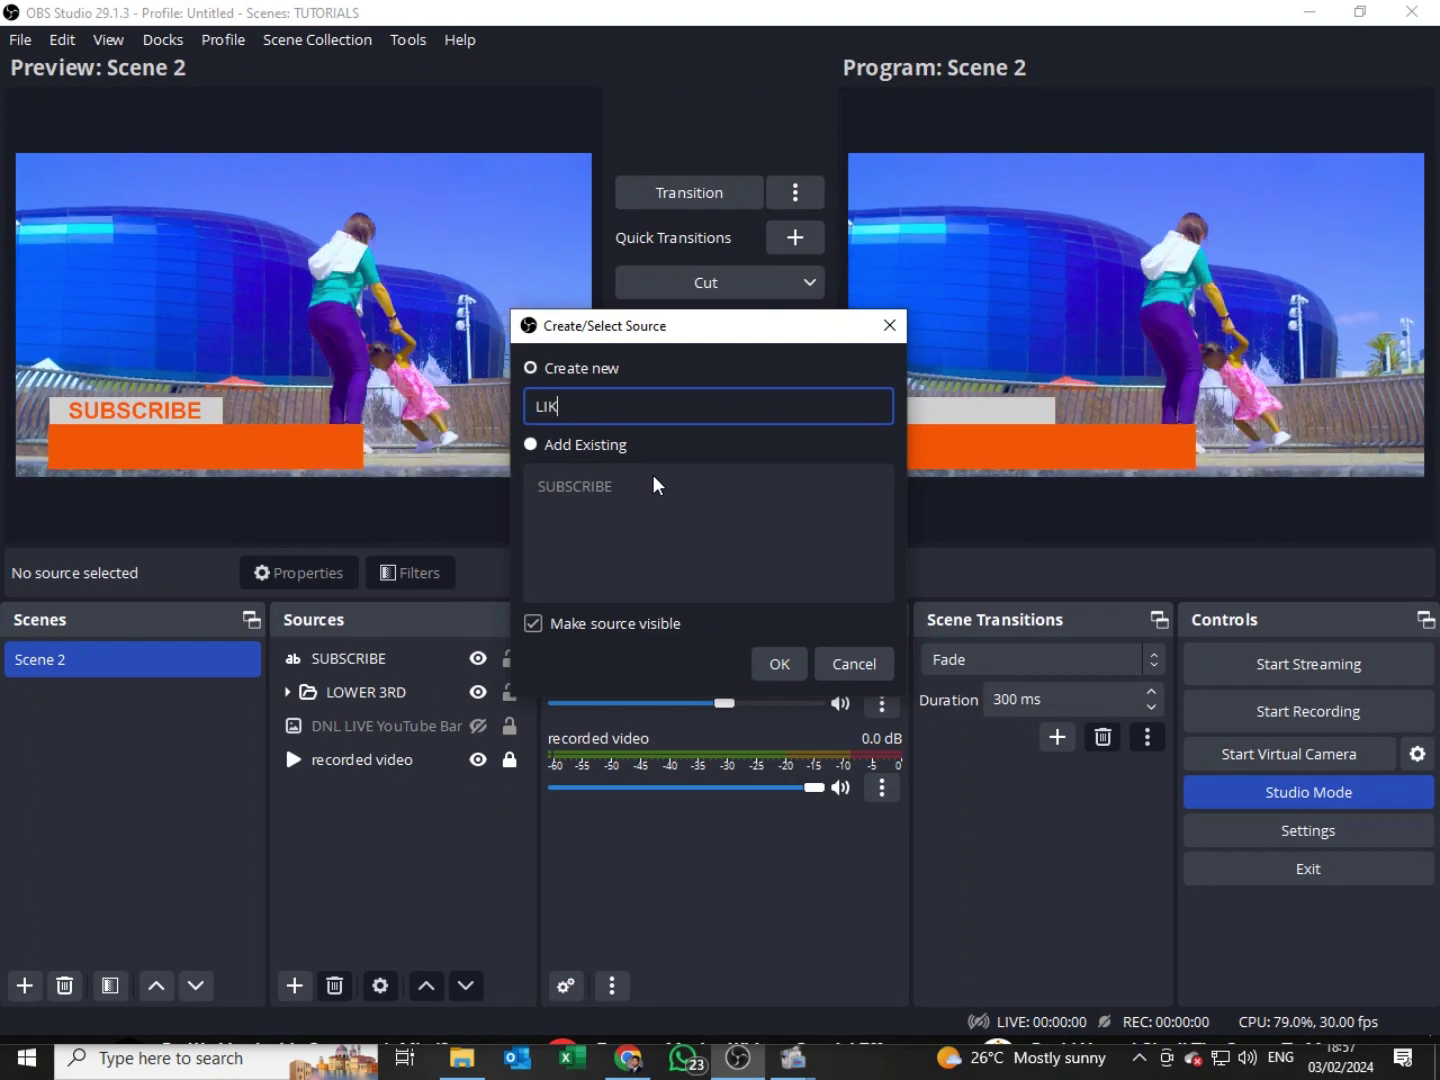
text(E)
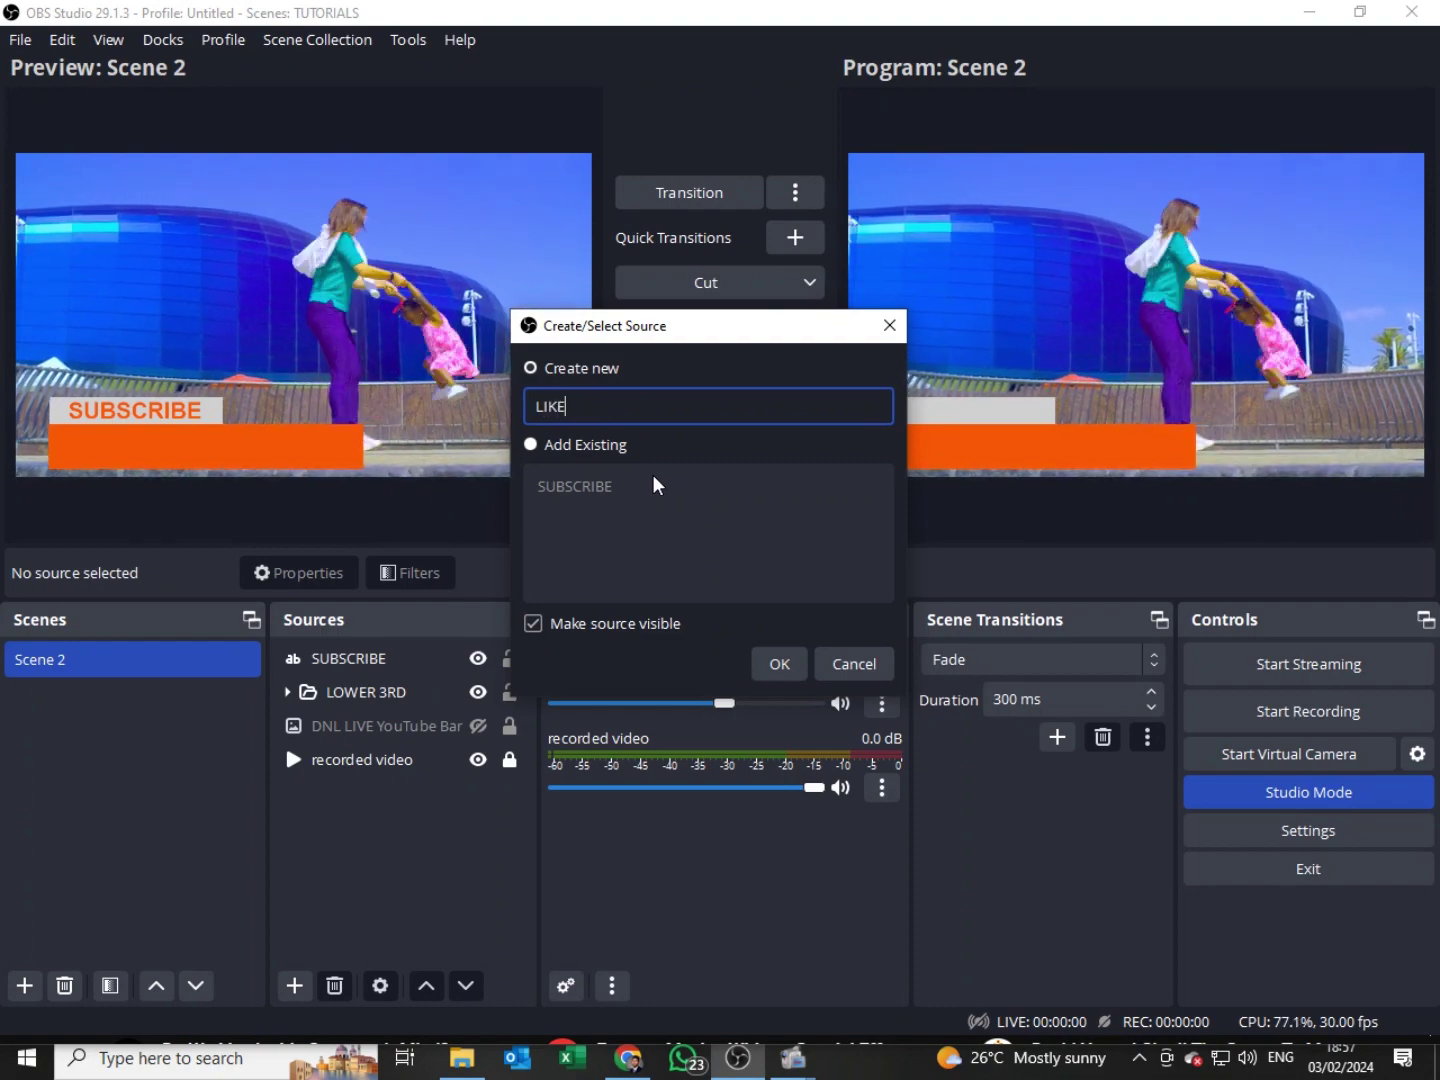
click(775, 664)
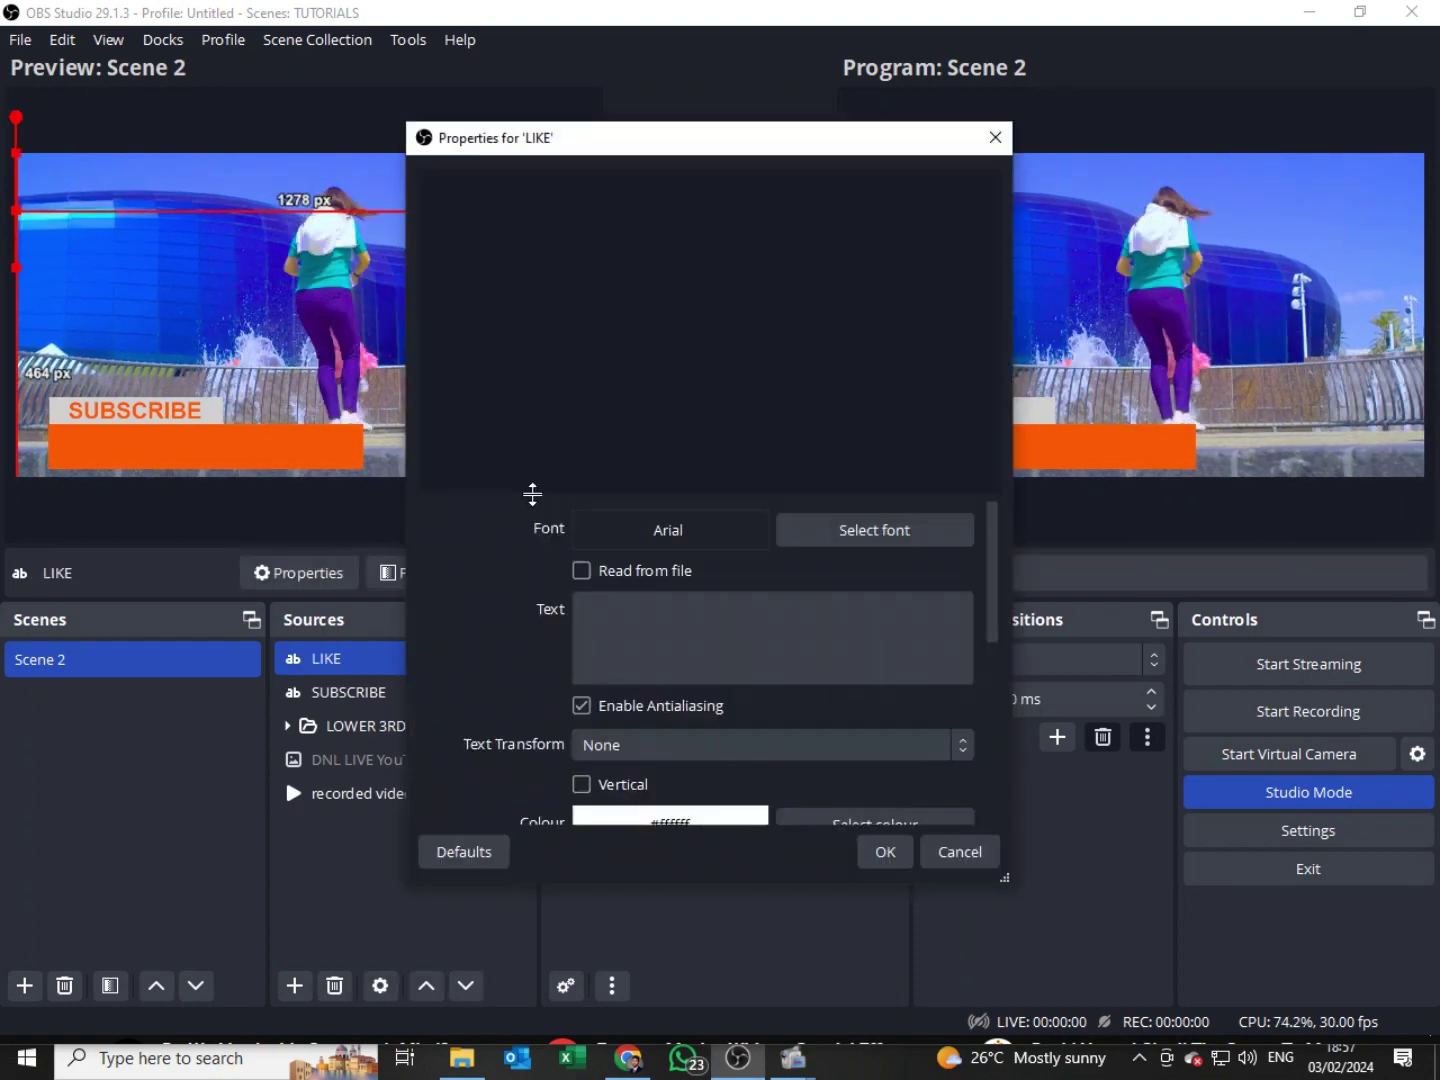
Step: Enter LIKE.COMMENT.SHARE as the text content of the LIKE source
click(628, 645)
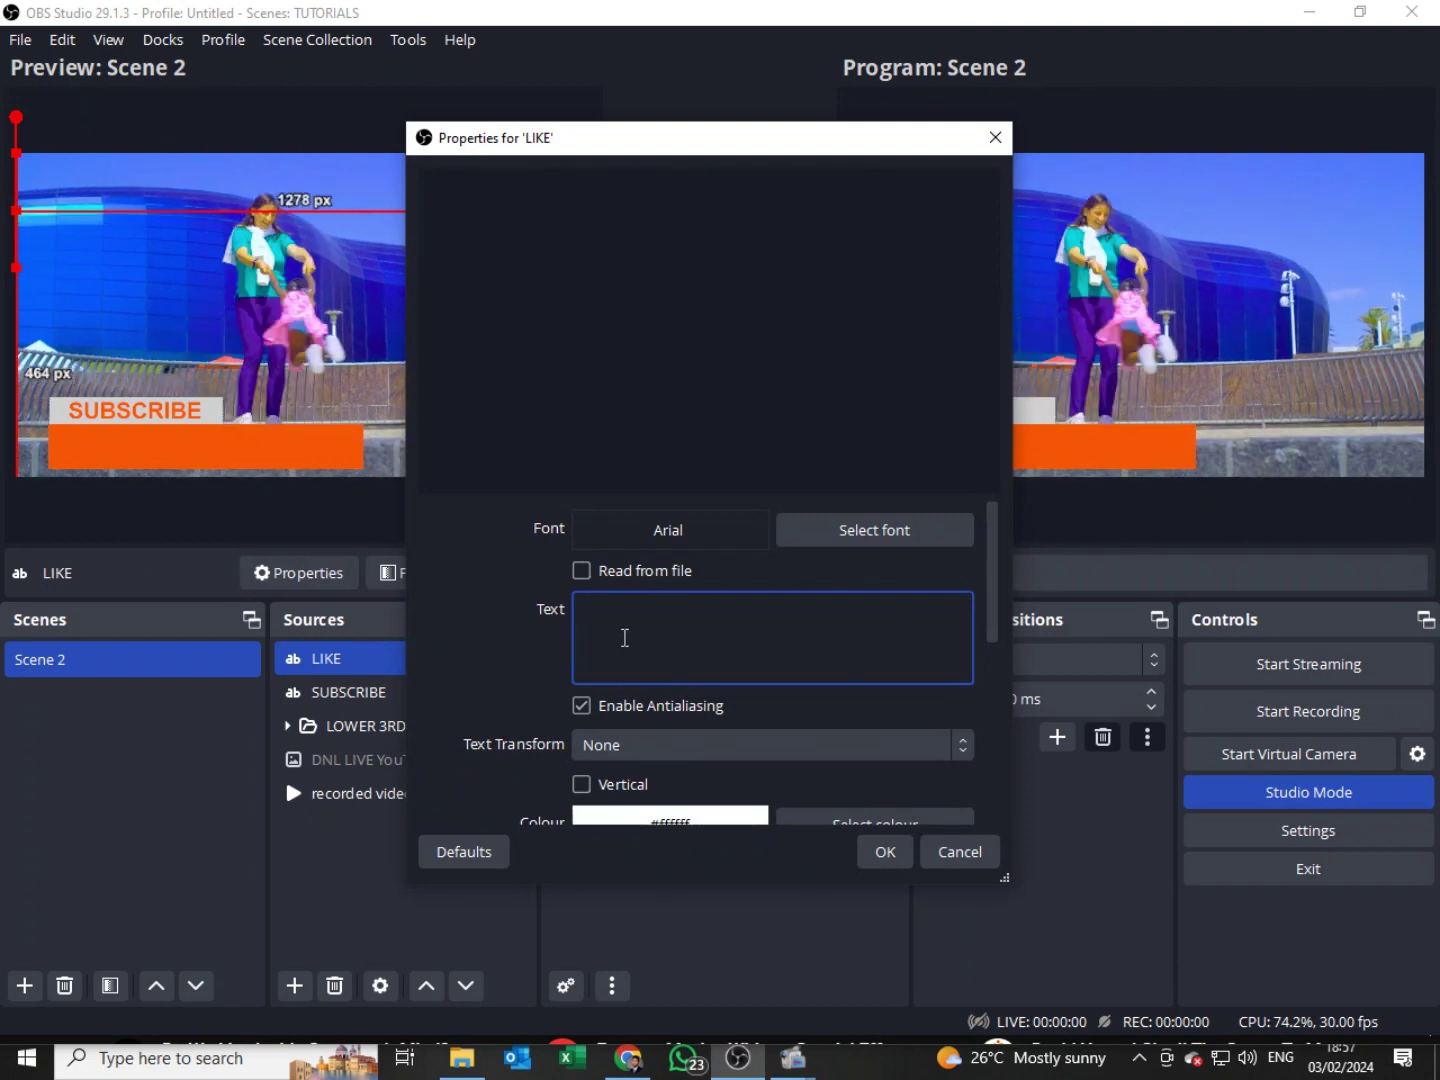
text(LIK)
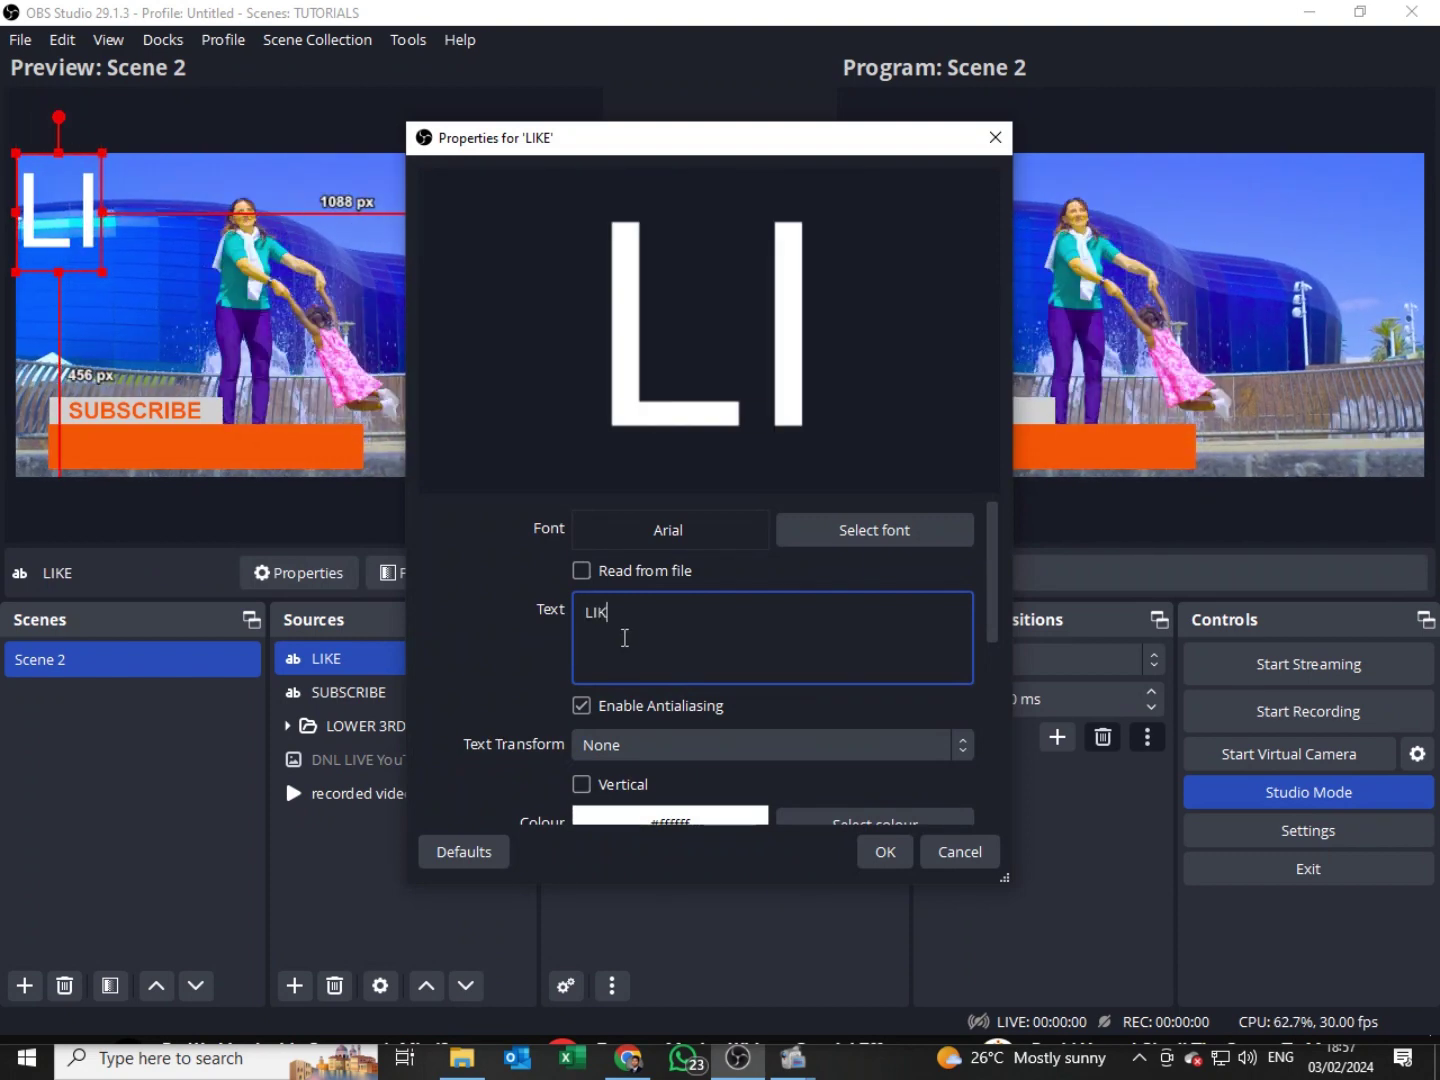
text(E.)
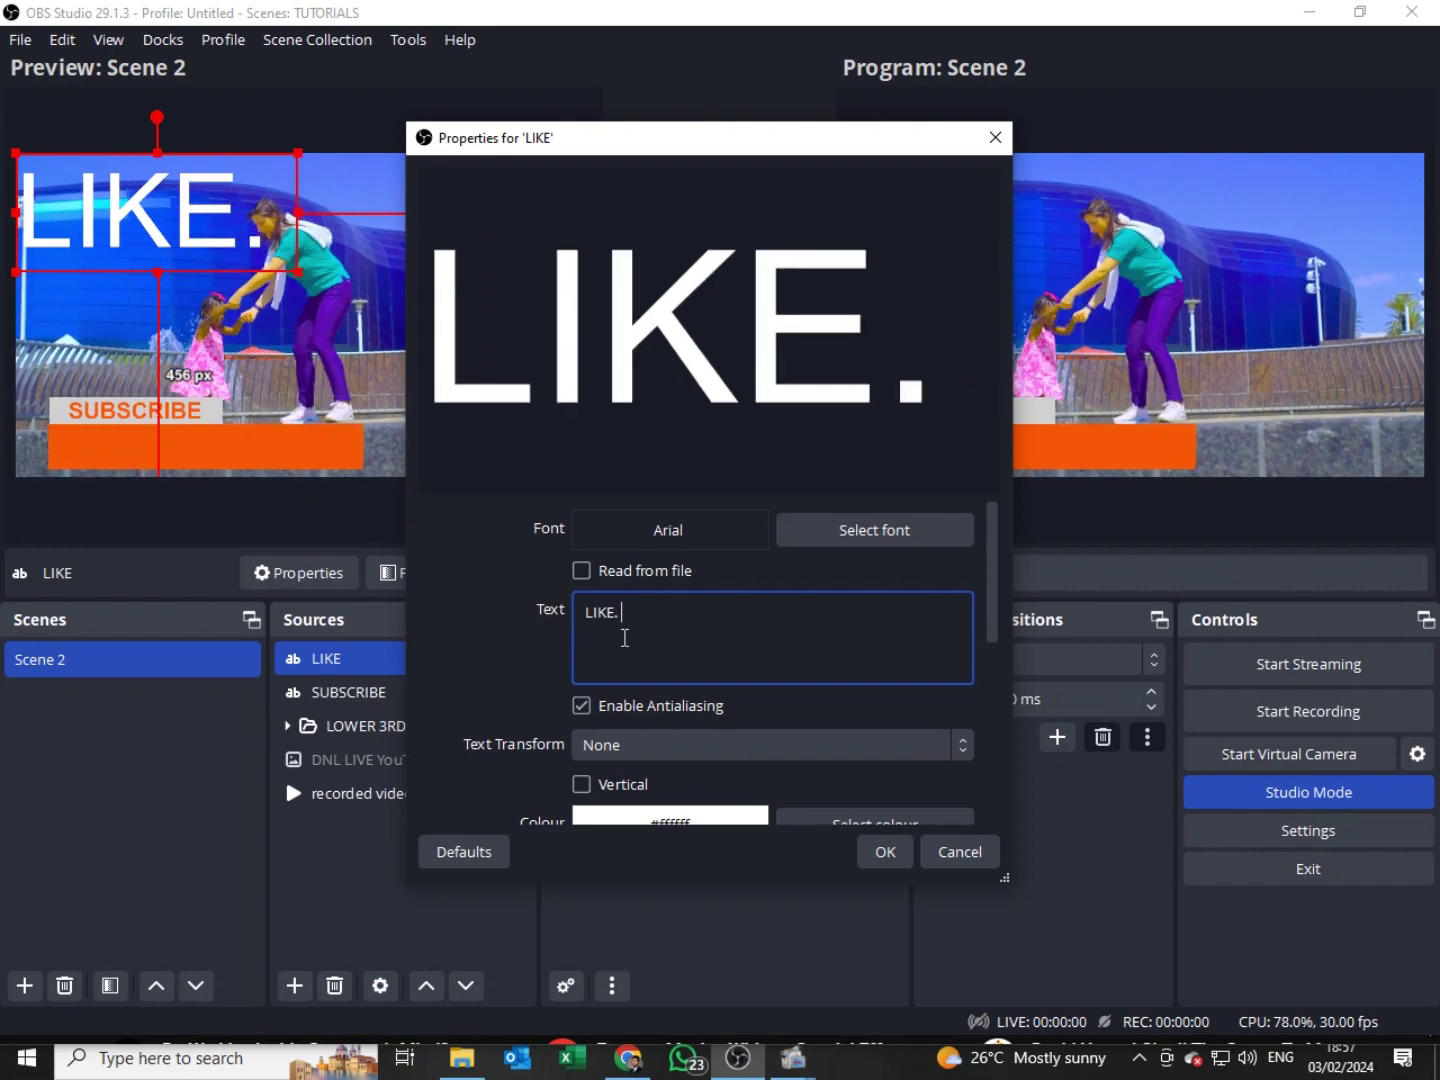
key(BackSpace)
text(C)
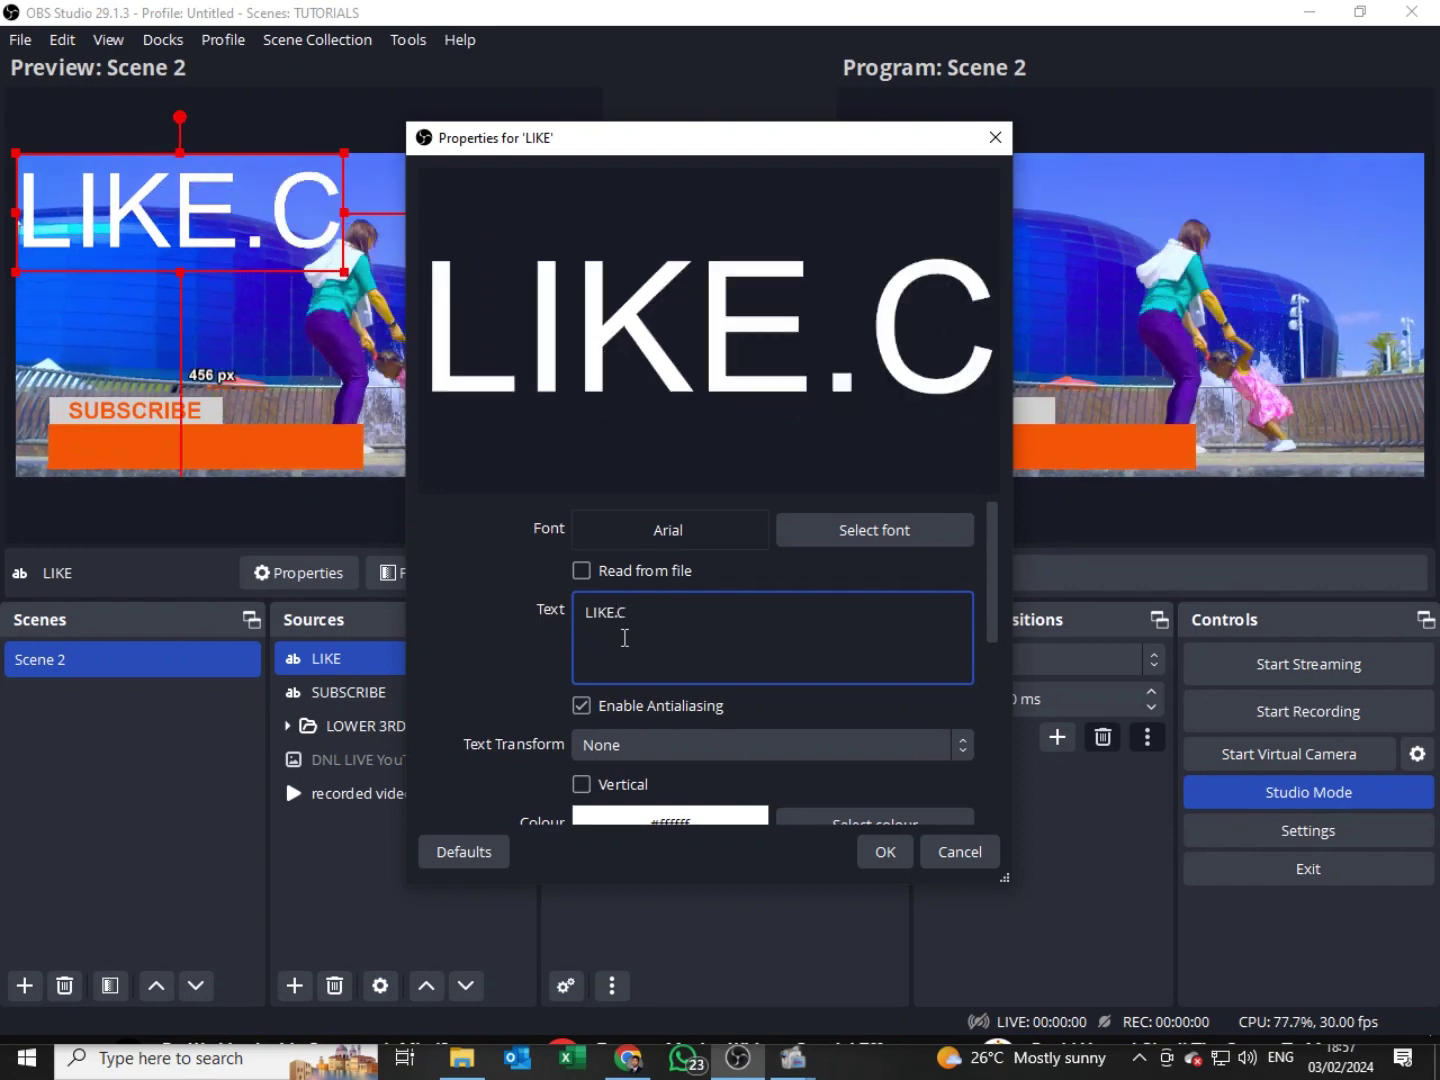
text(OMMENT)
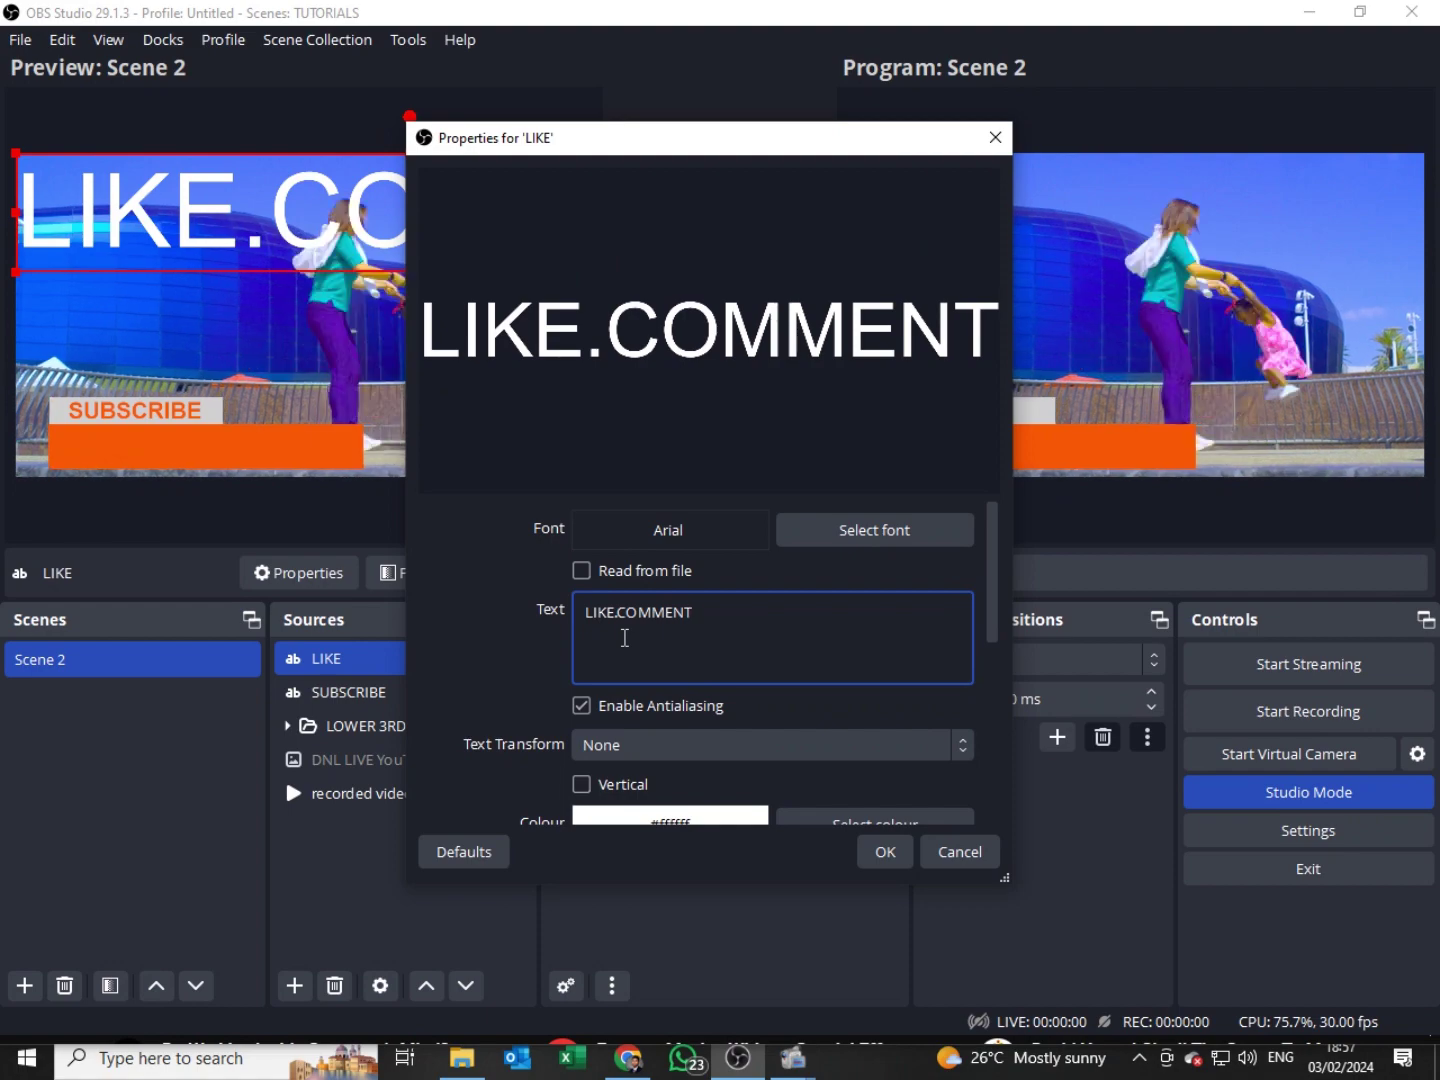
text(.SHARE)
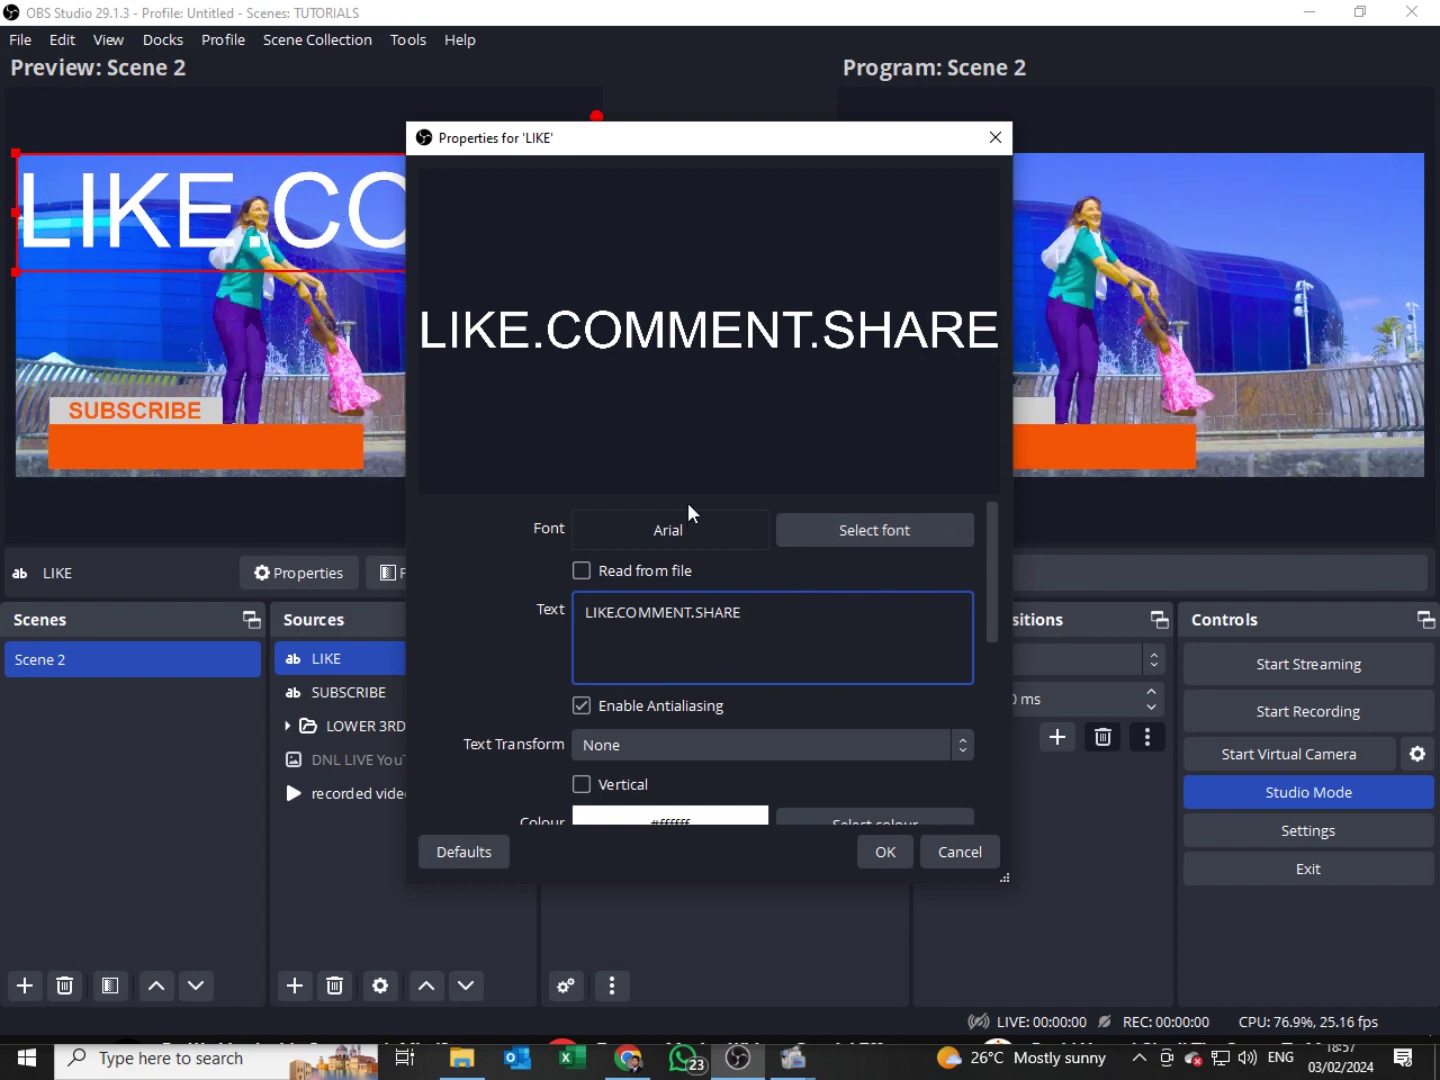
Step: Set the LIKE source's font to Arial Bold at size 72
click(830, 544)
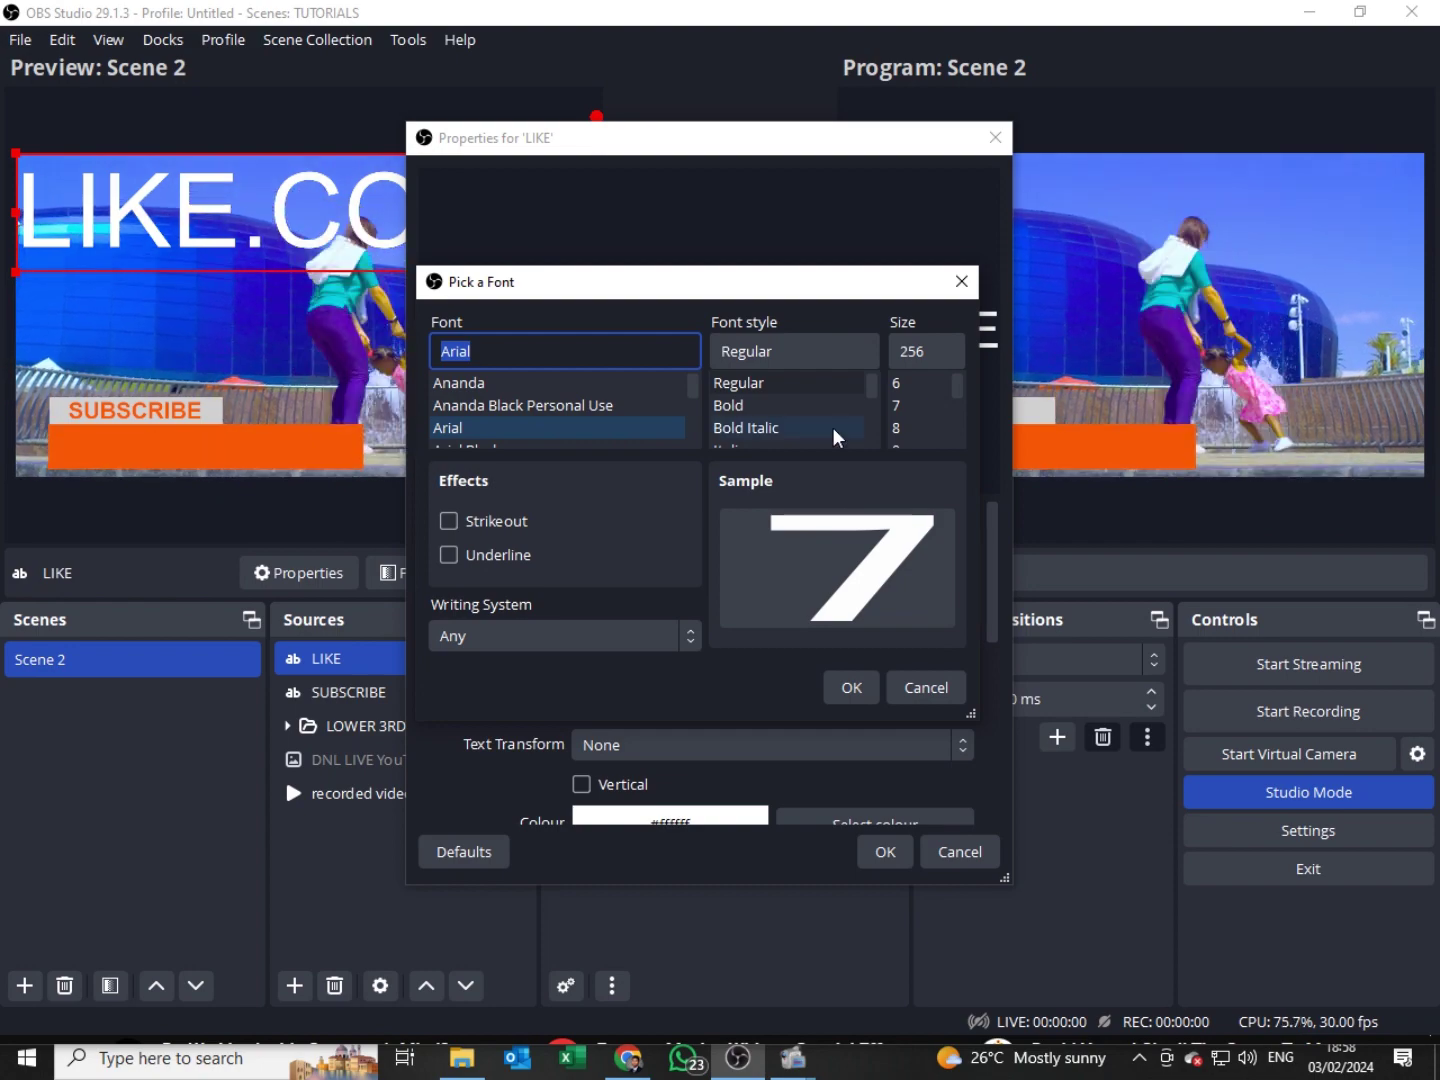
drag(956, 395, 964, 443)
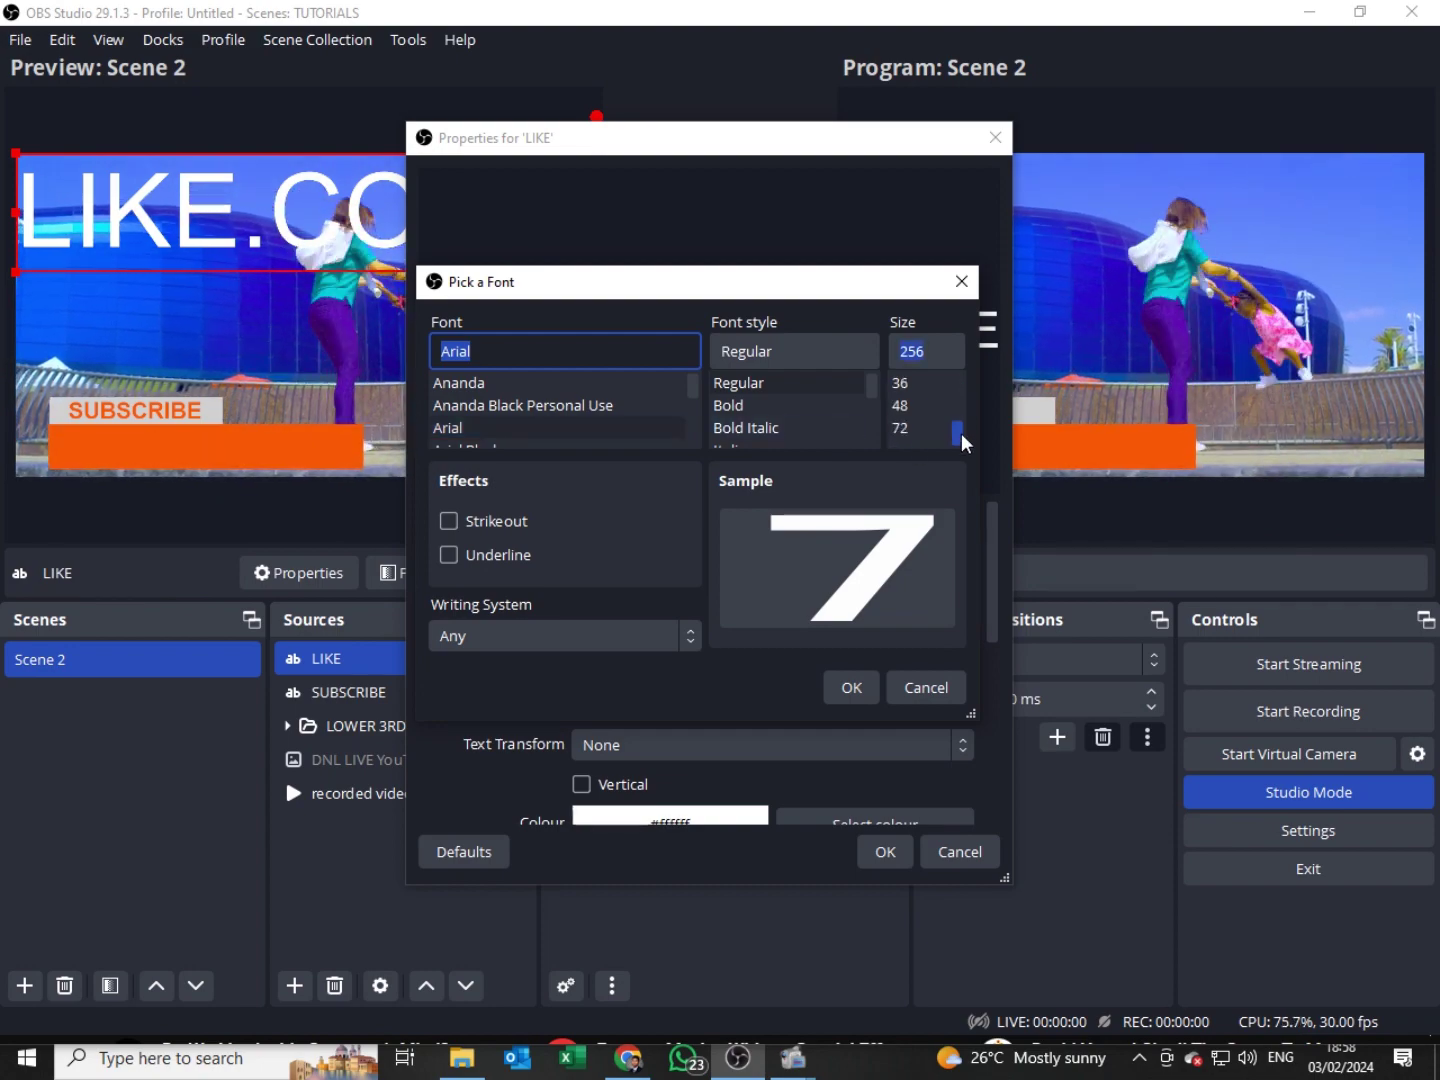
click(918, 430)
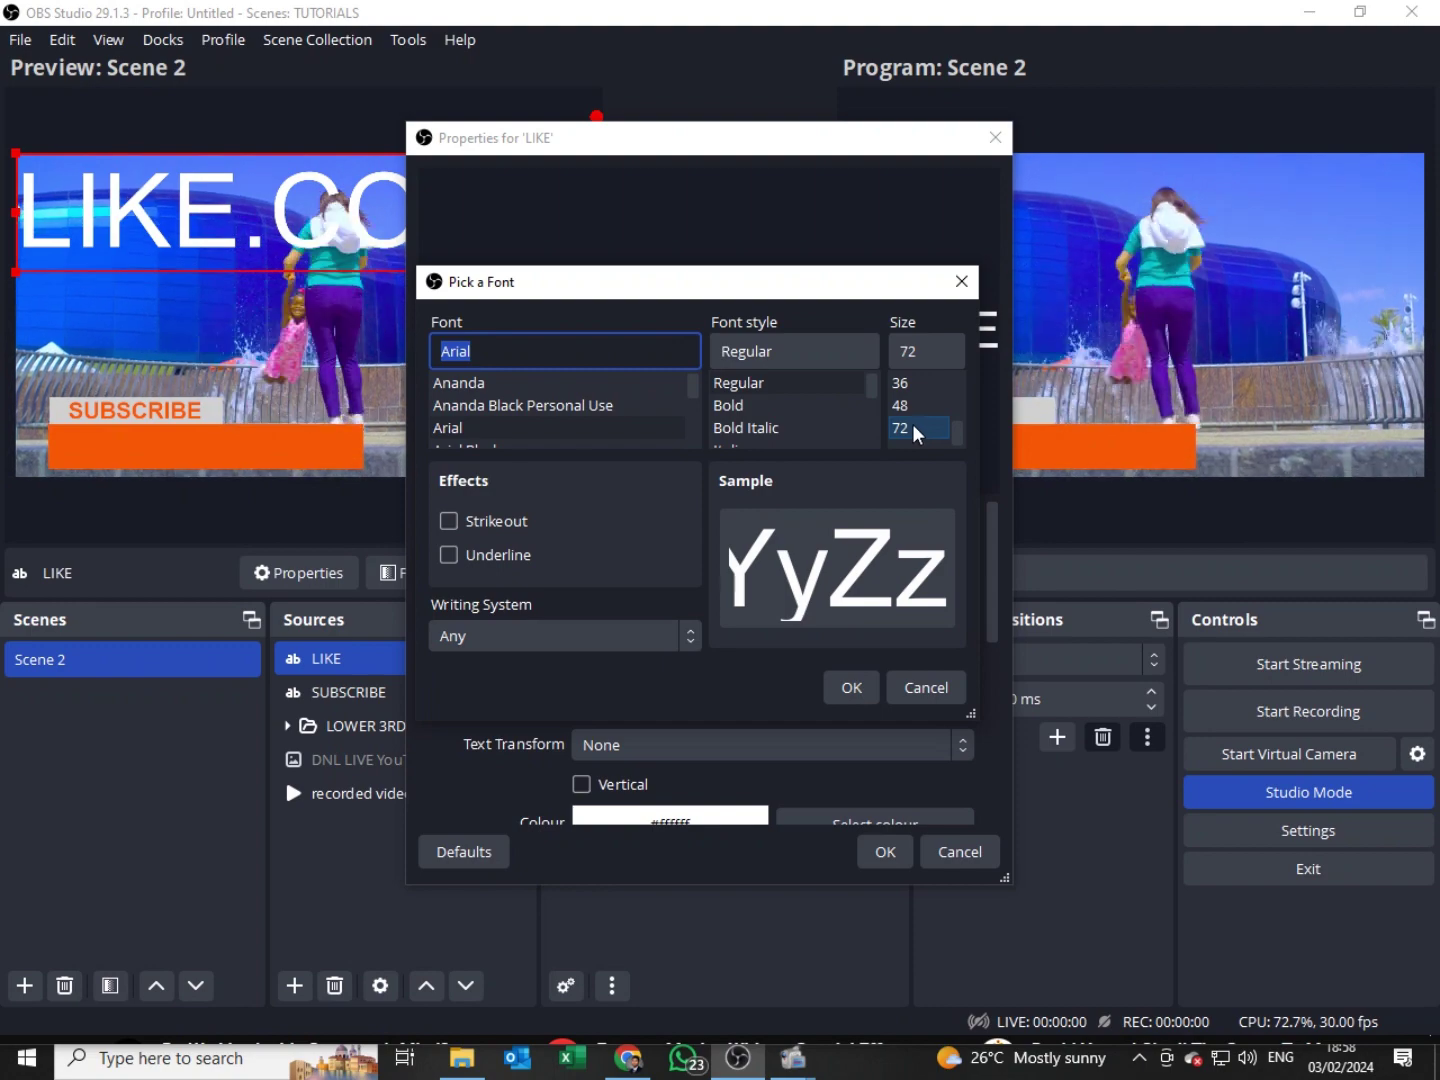
click(736, 406)
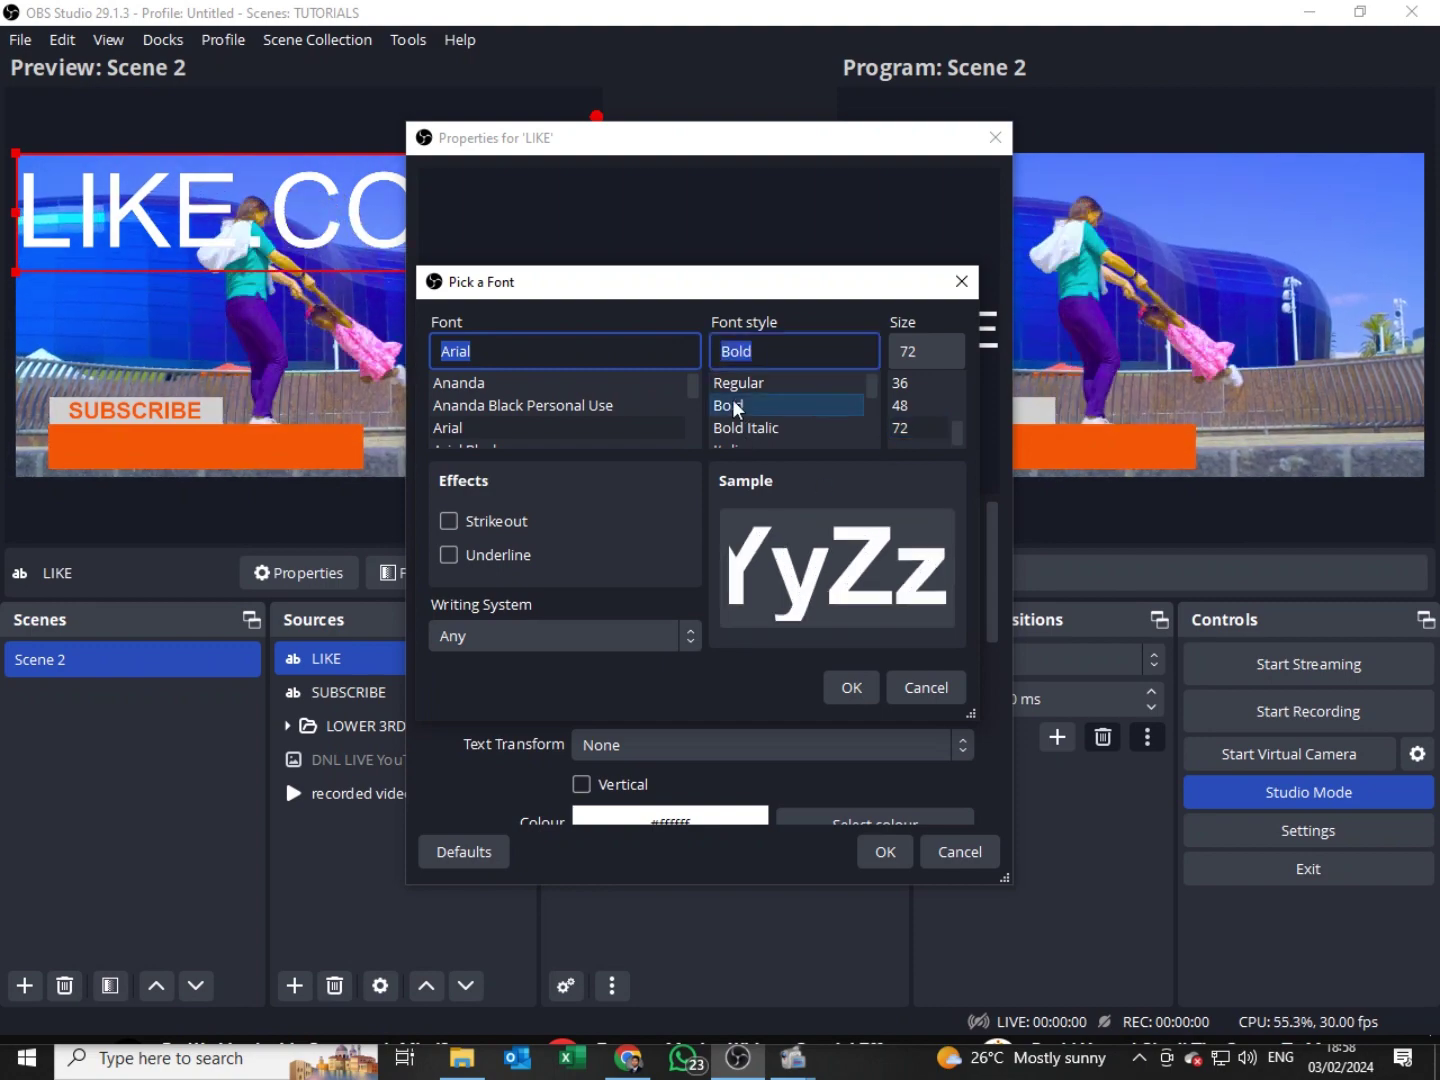
click(853, 689)
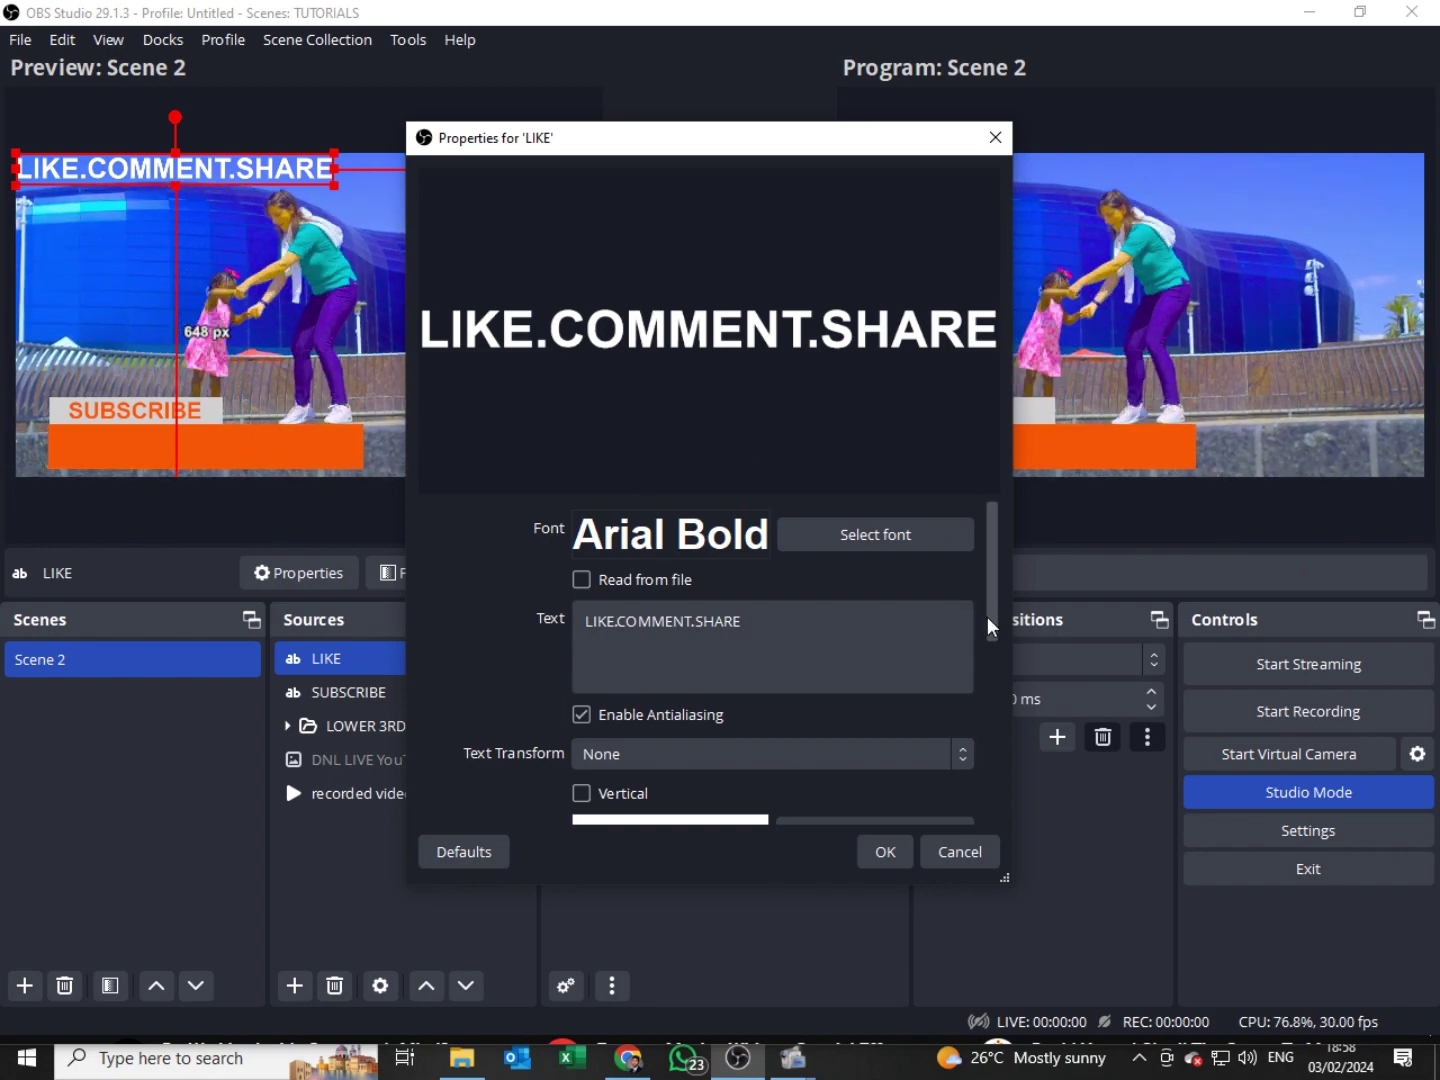
Step: Set the LIKE text's colour to #d1d1d1 by sampling the grey bar in the preview, and accept its properties
scroll(853, 580, down, 2)
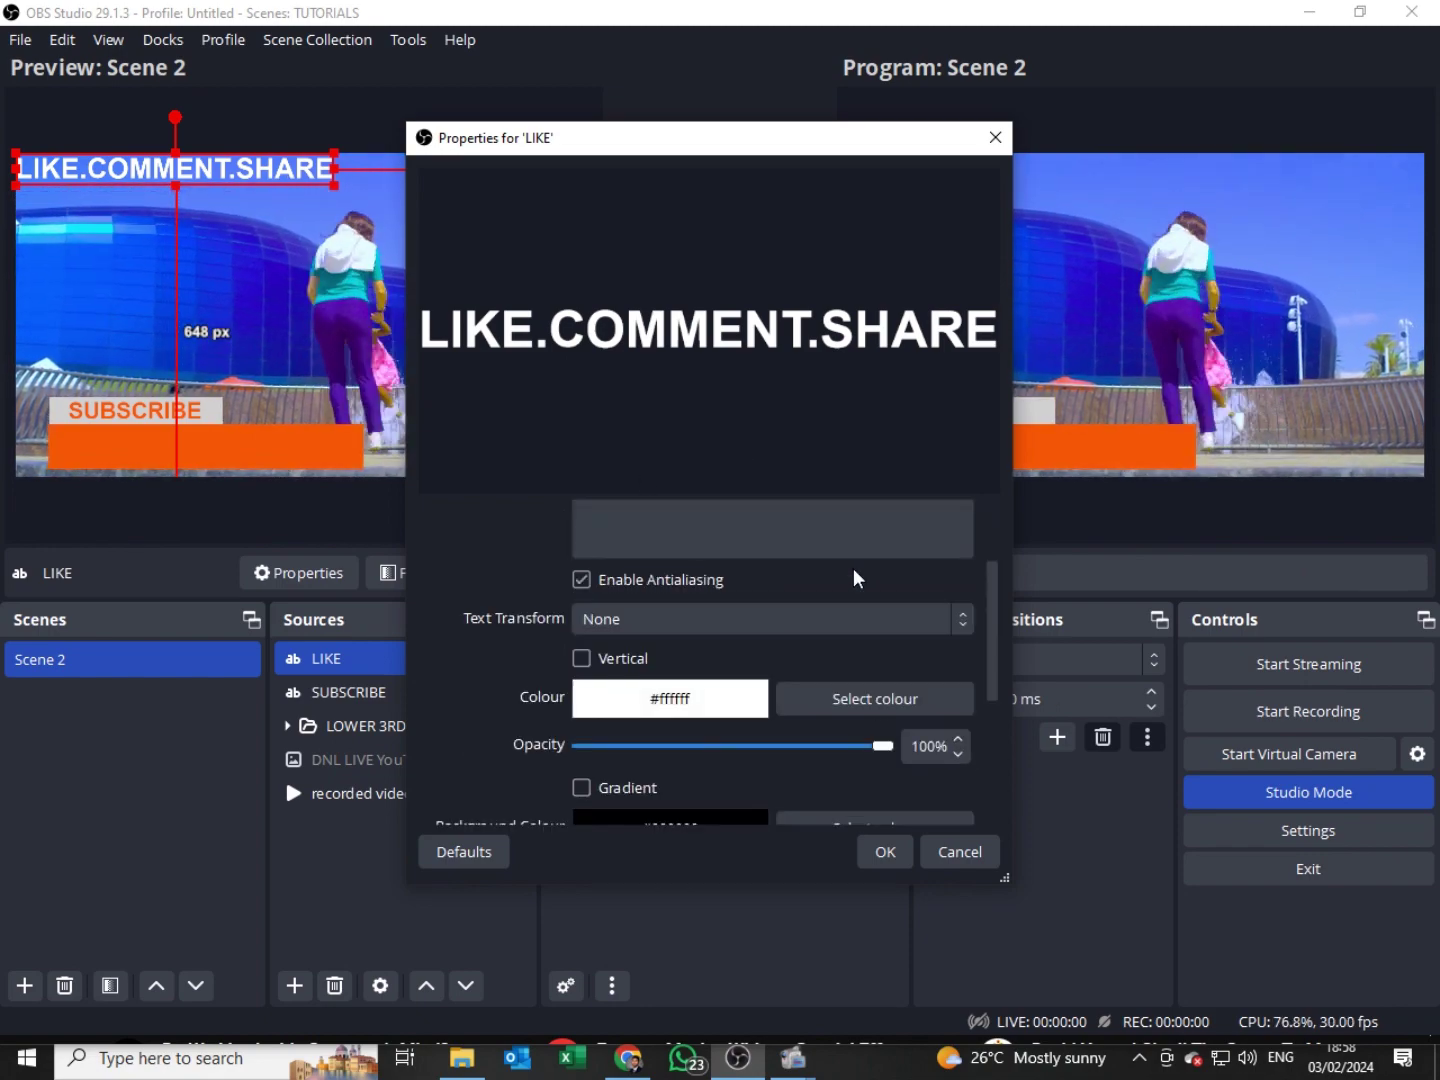
click(890, 708)
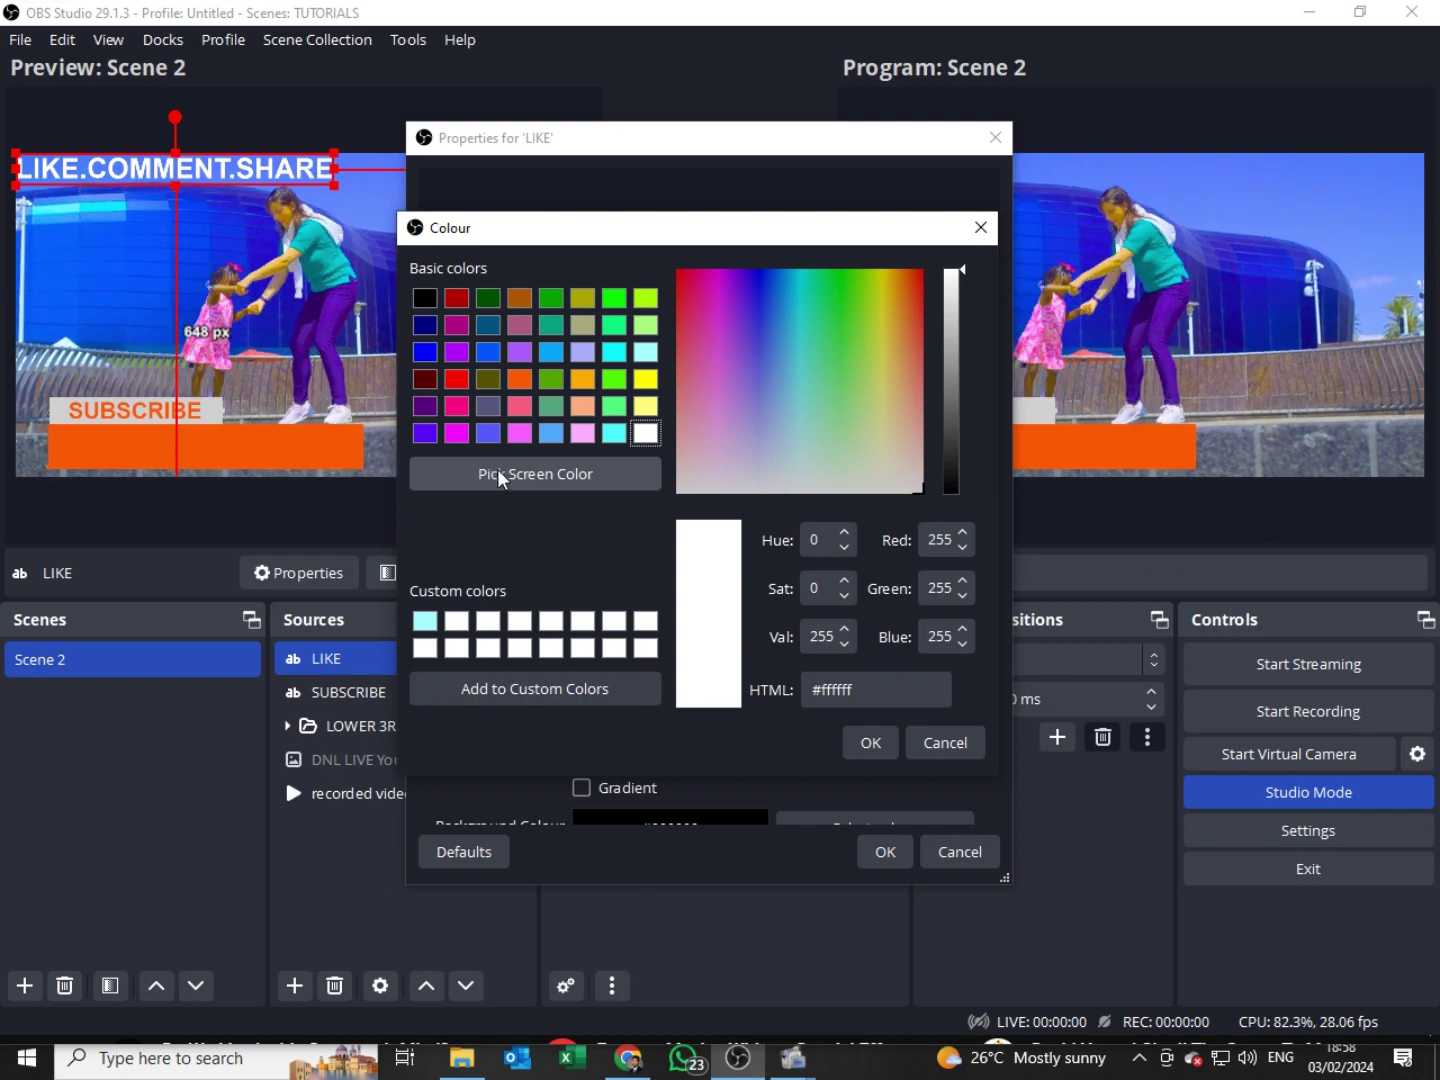
click(555, 483)
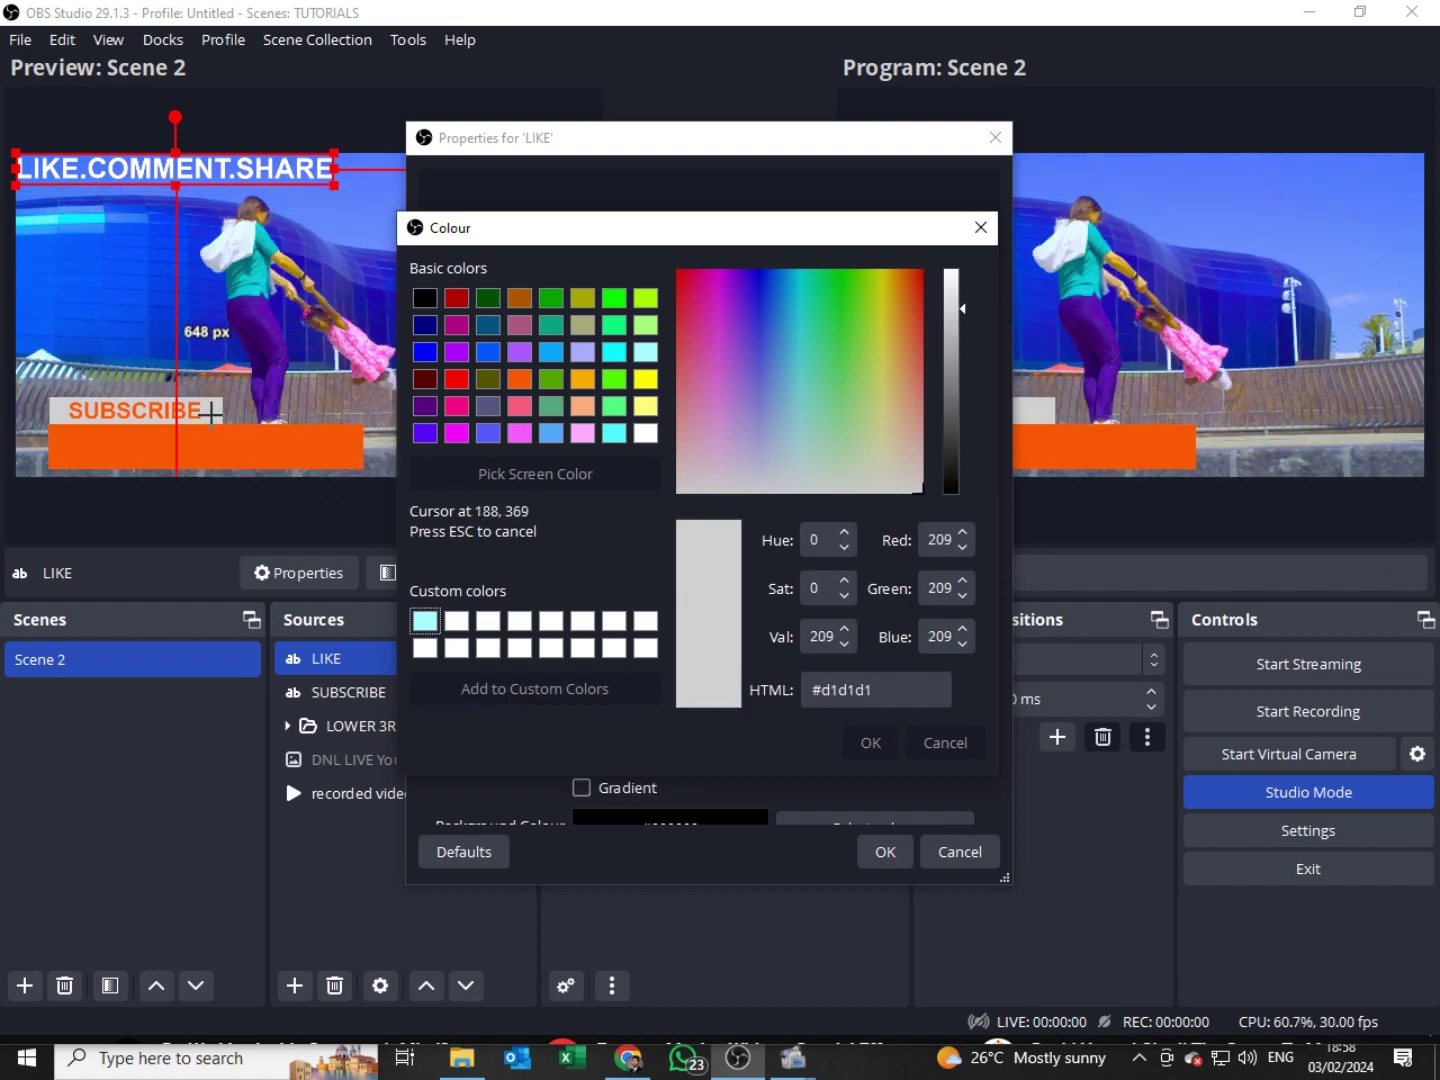
click(212, 411)
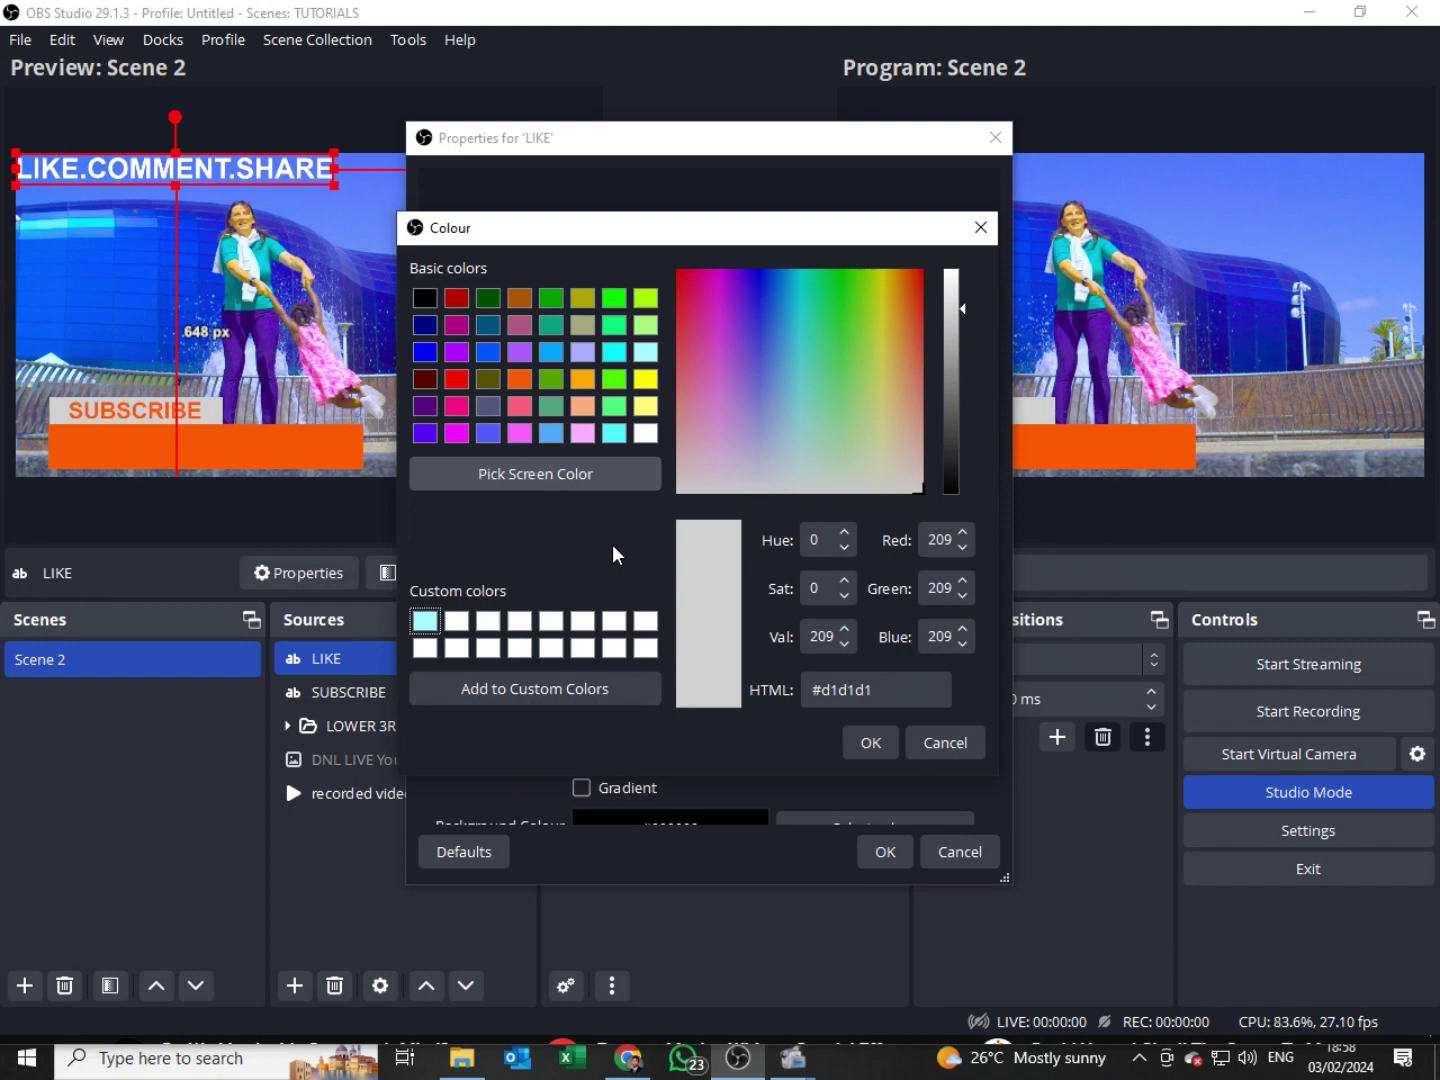
click(871, 744)
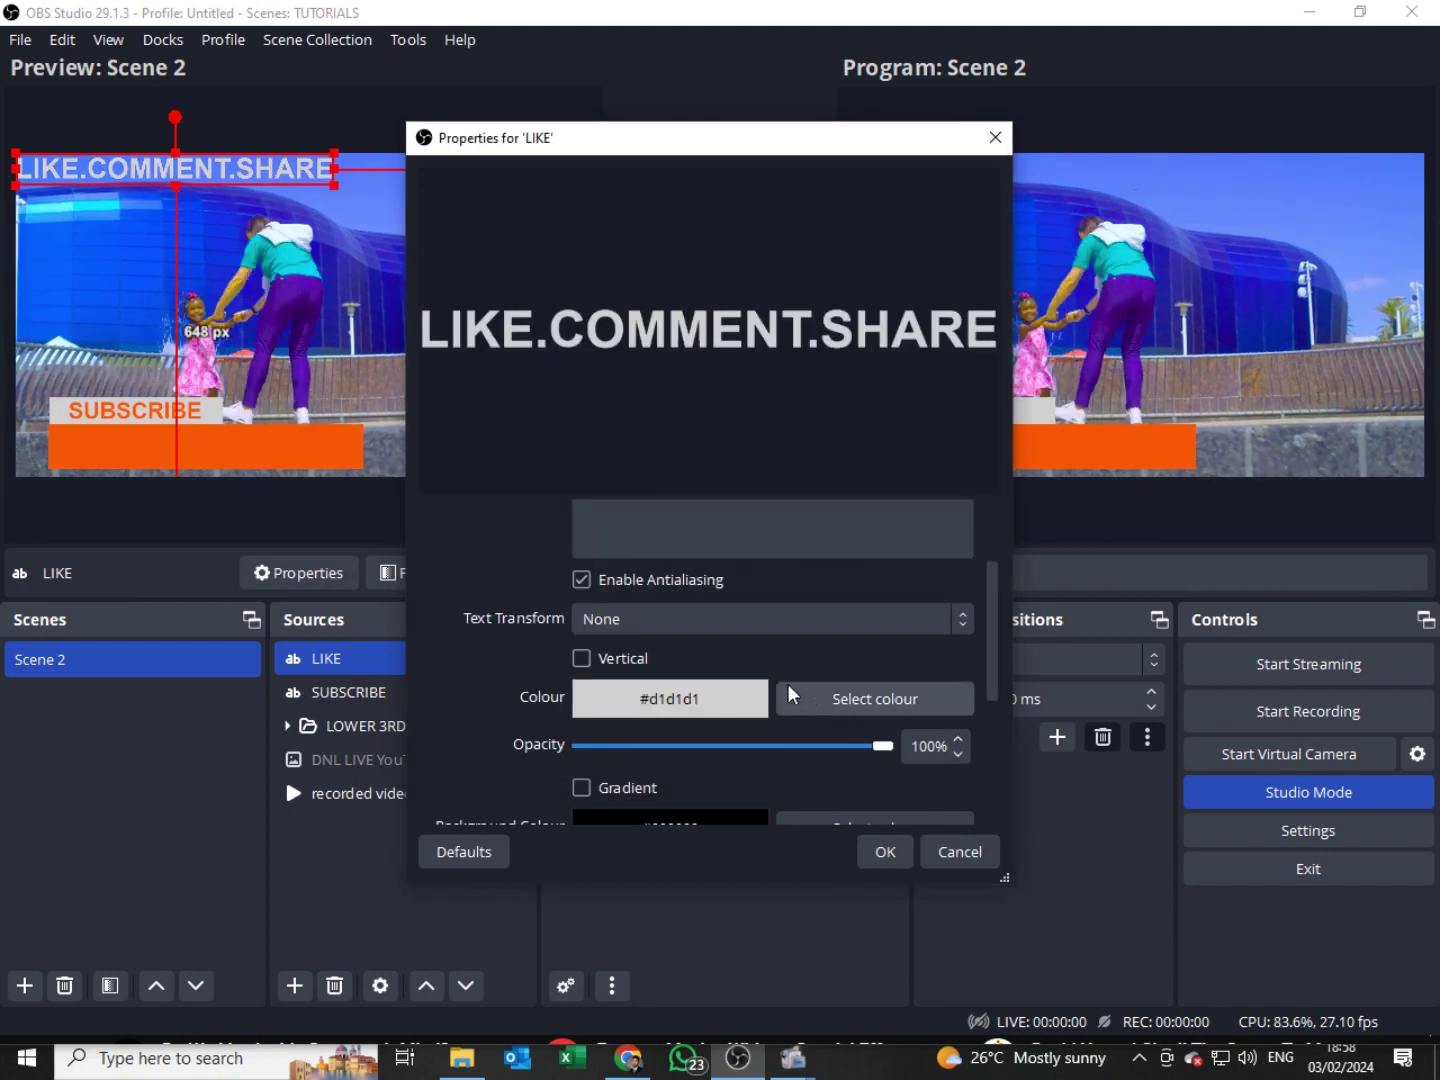
click(884, 858)
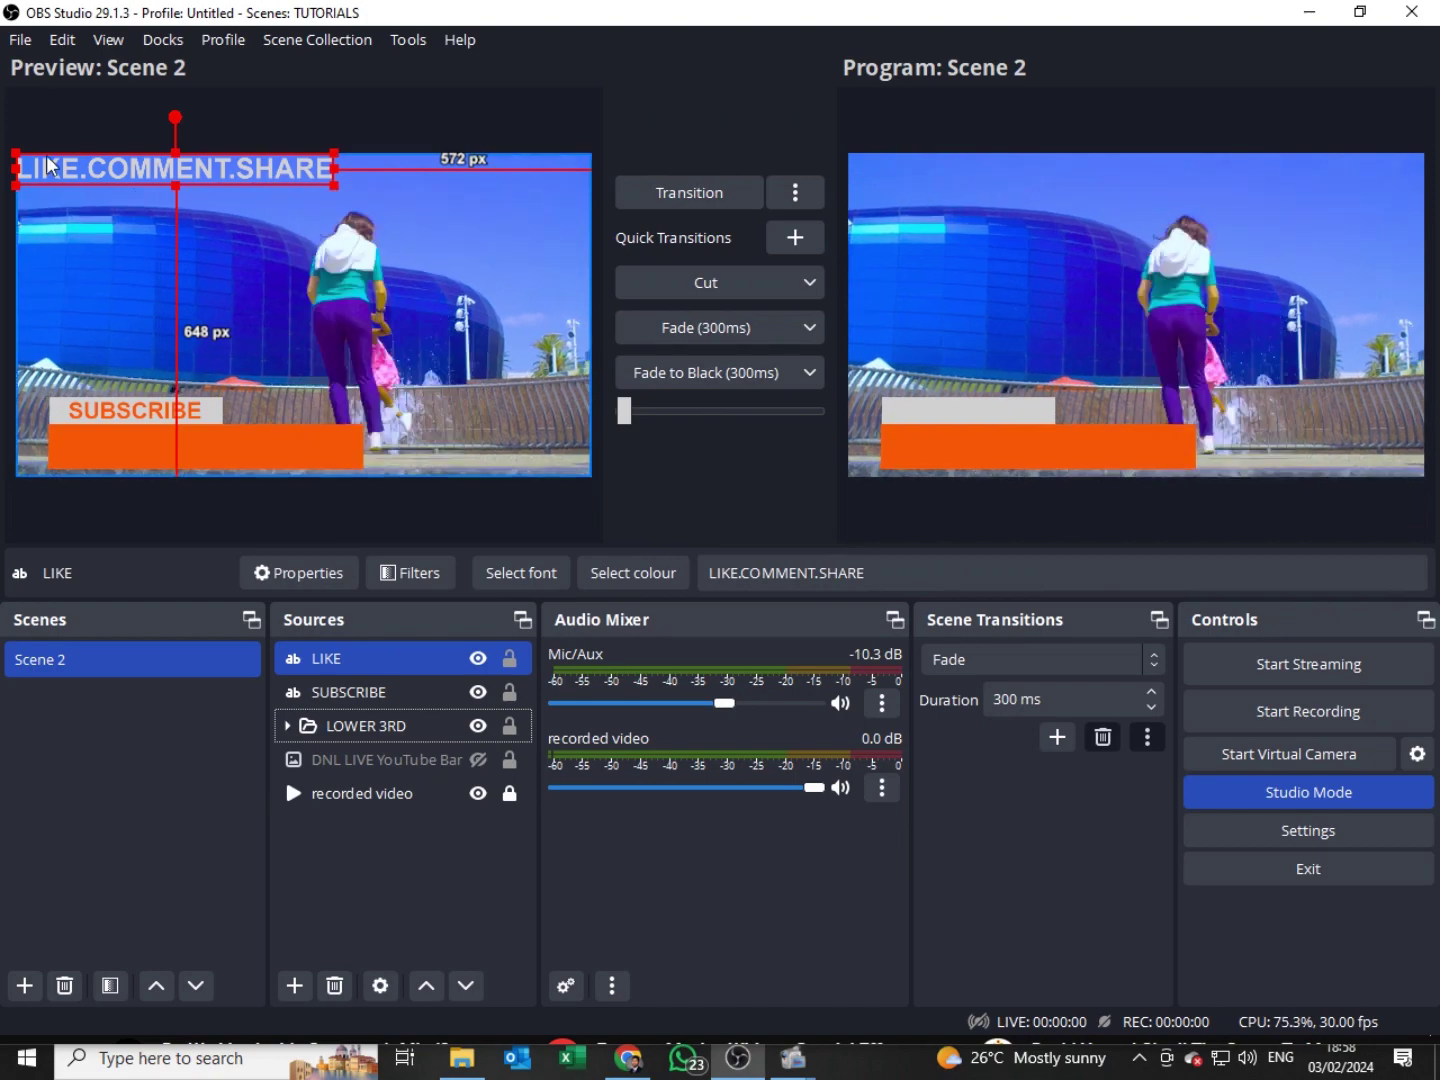
Step: Fit the LIKE.COMMENT.SHARE text inside the orange bar, about 87 px from the frame's left edge, and transition the scene to the program output
drag(51, 167, 114, 439)
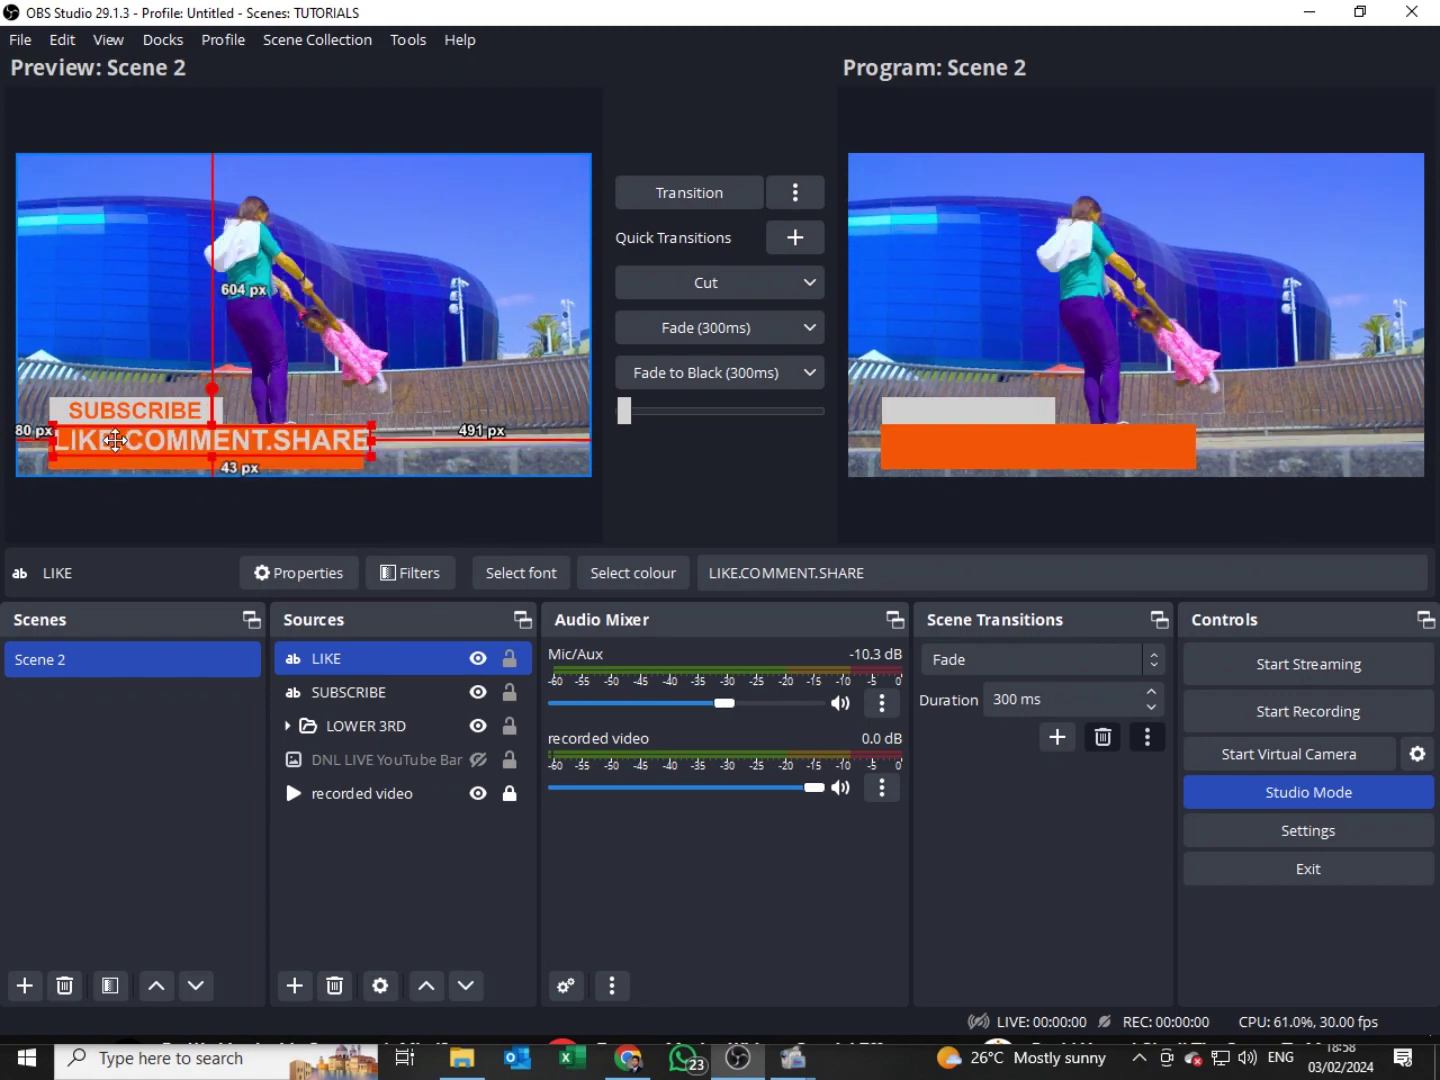
drag(114, 440, 123, 446)
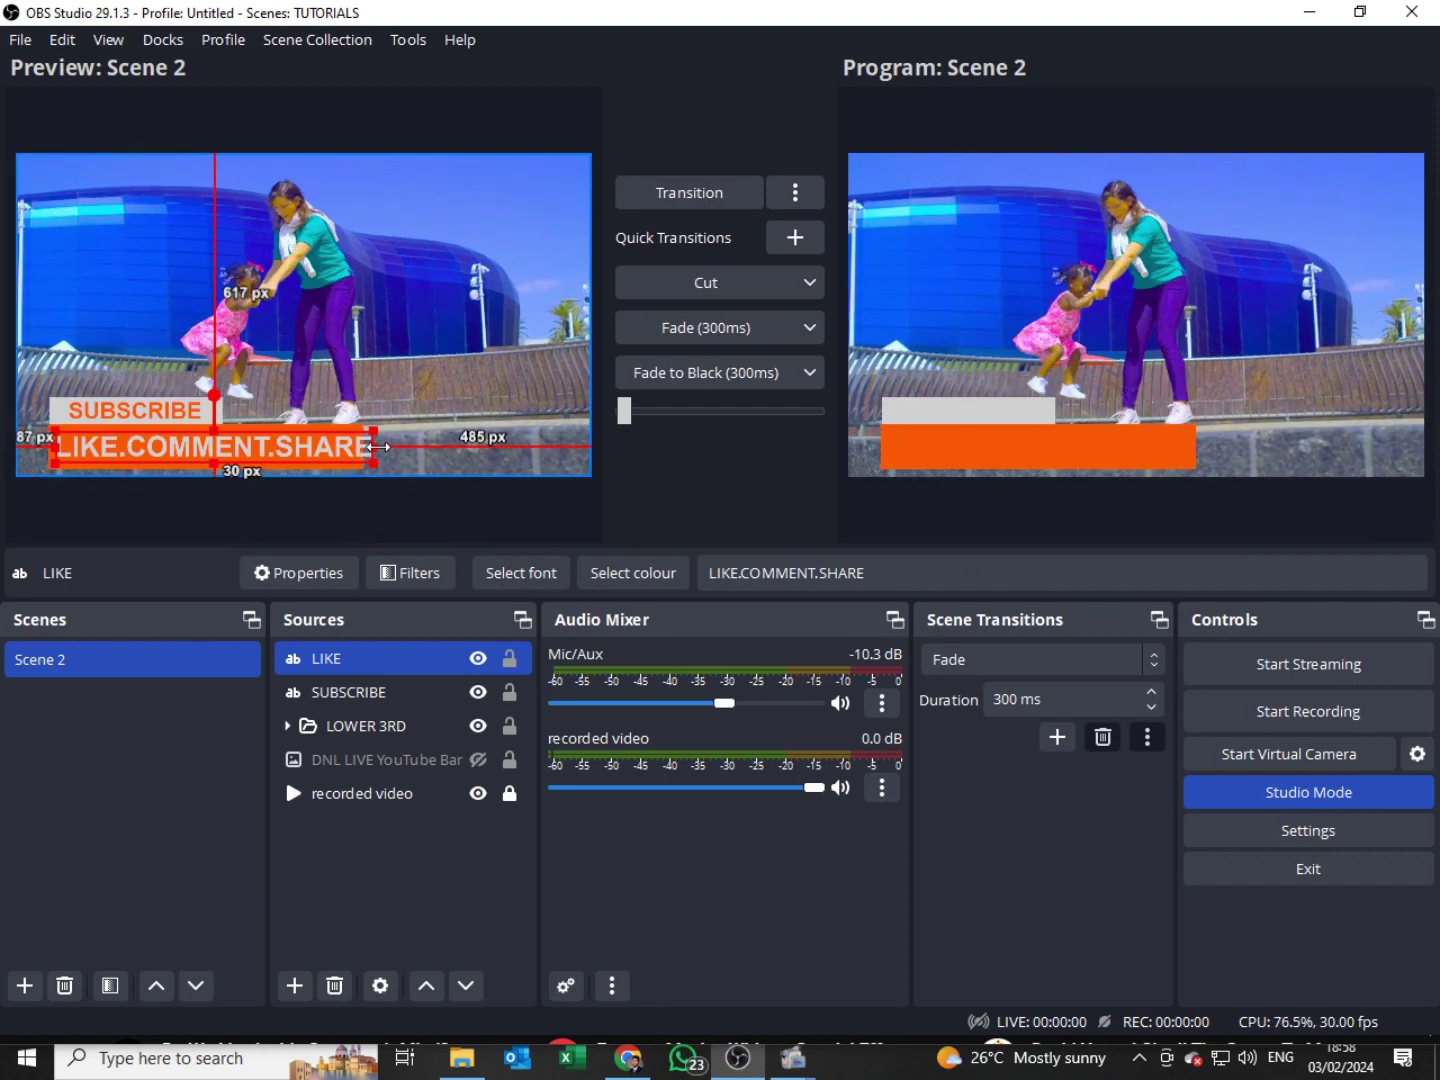
drag(378, 446, 348, 447)
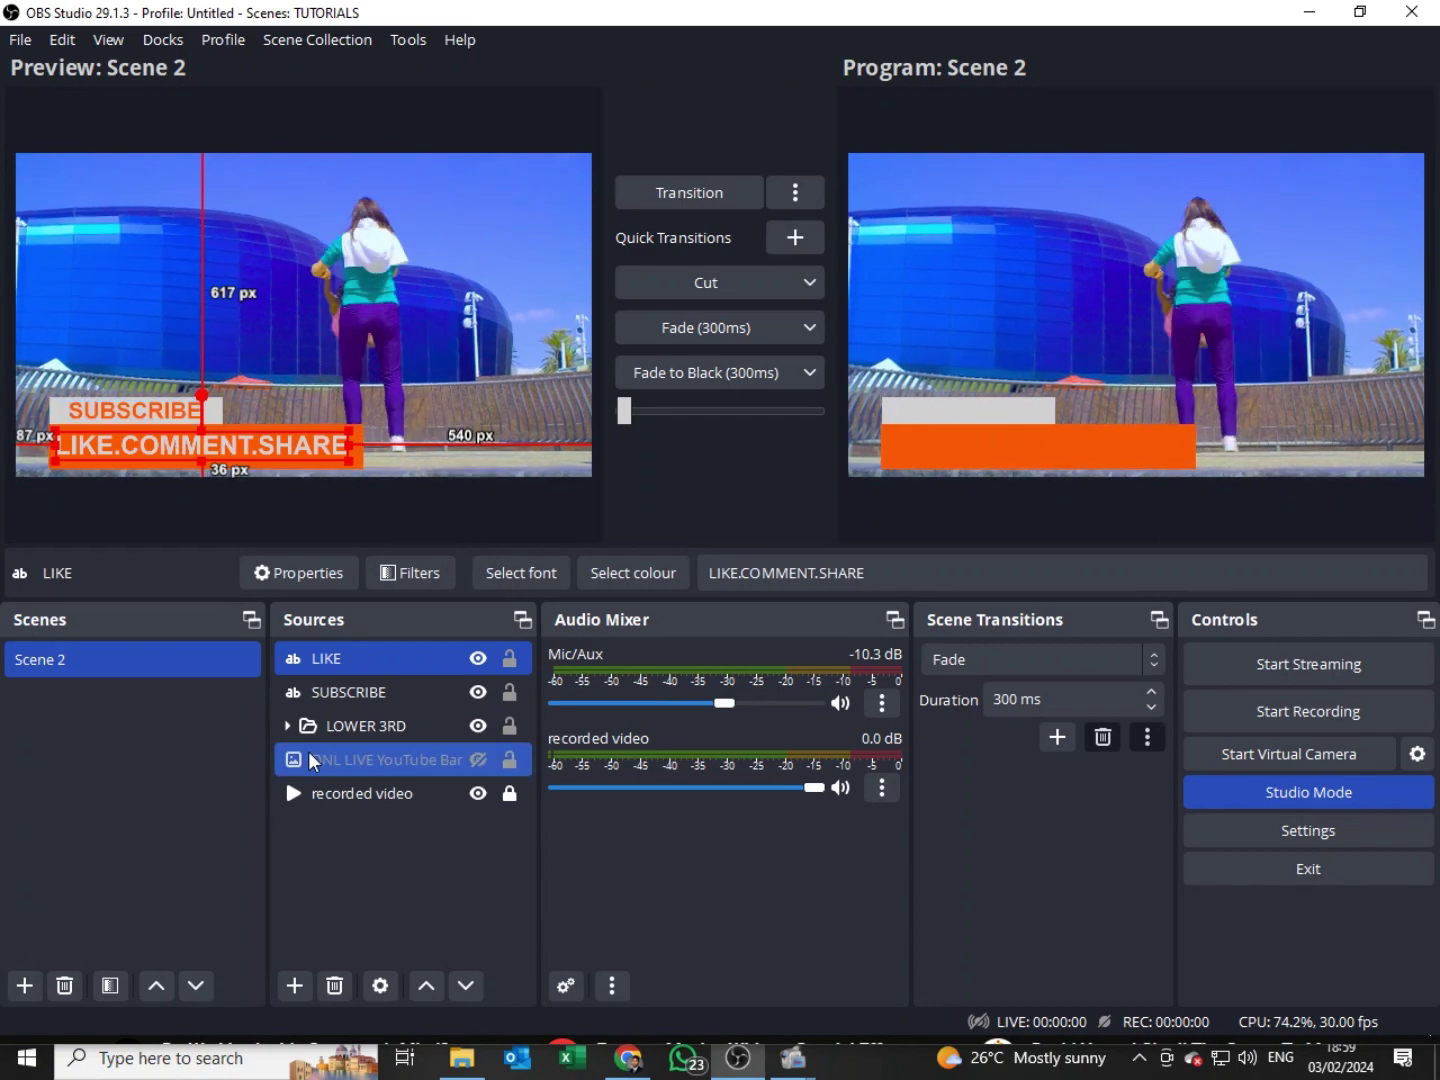
click(334, 880)
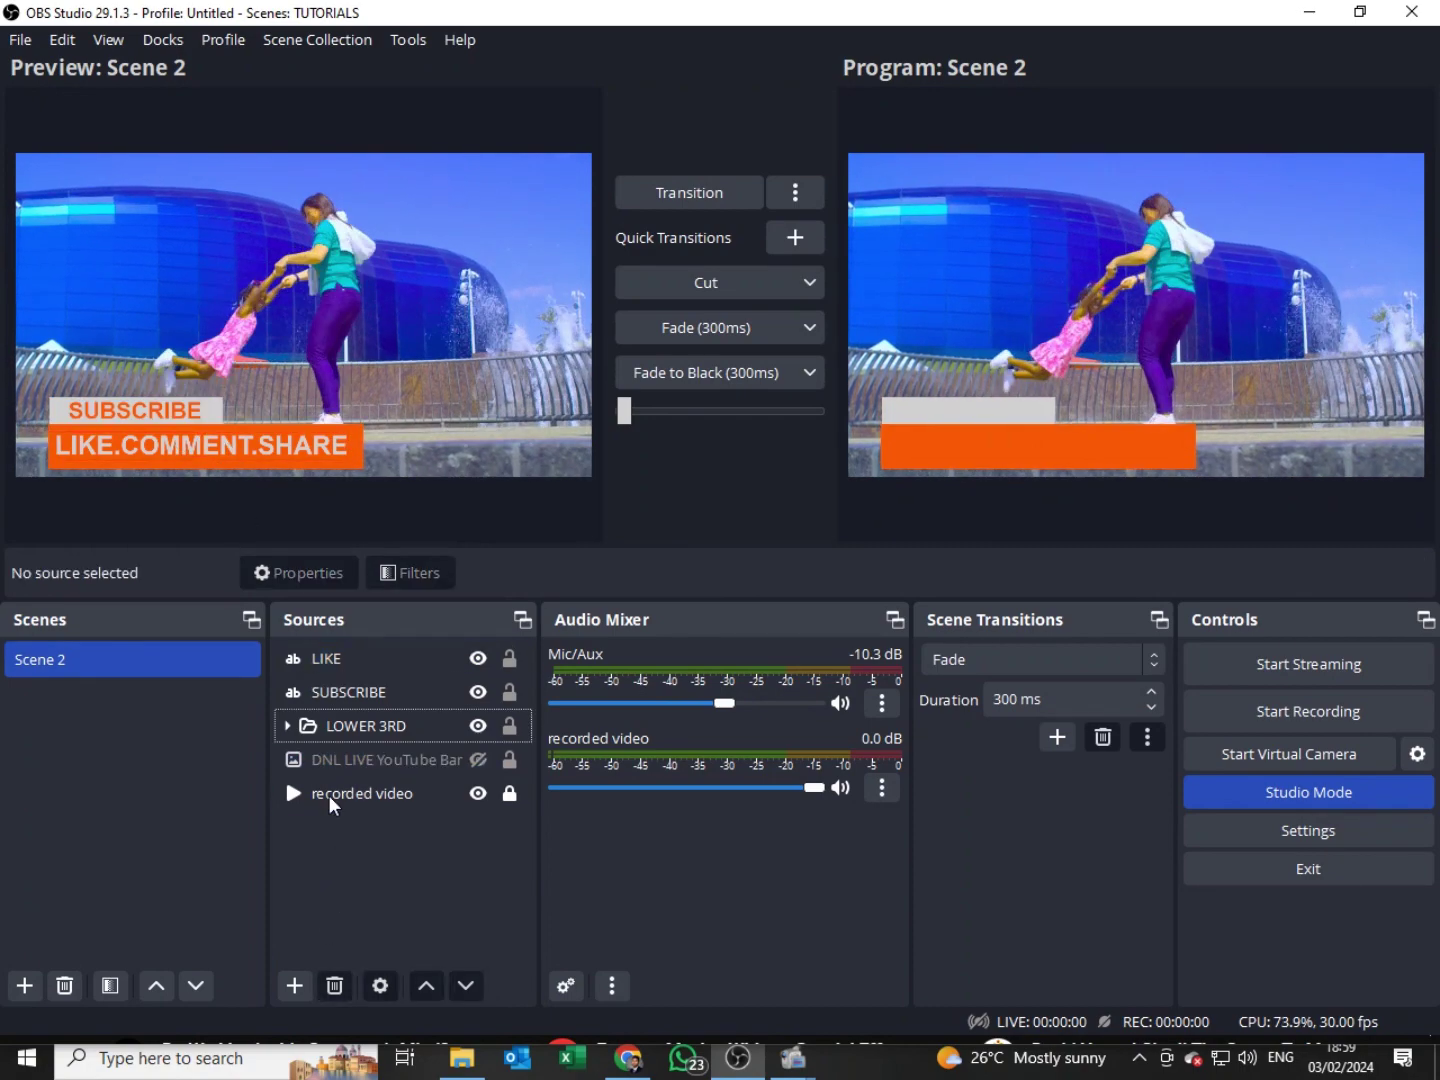
click(658, 197)
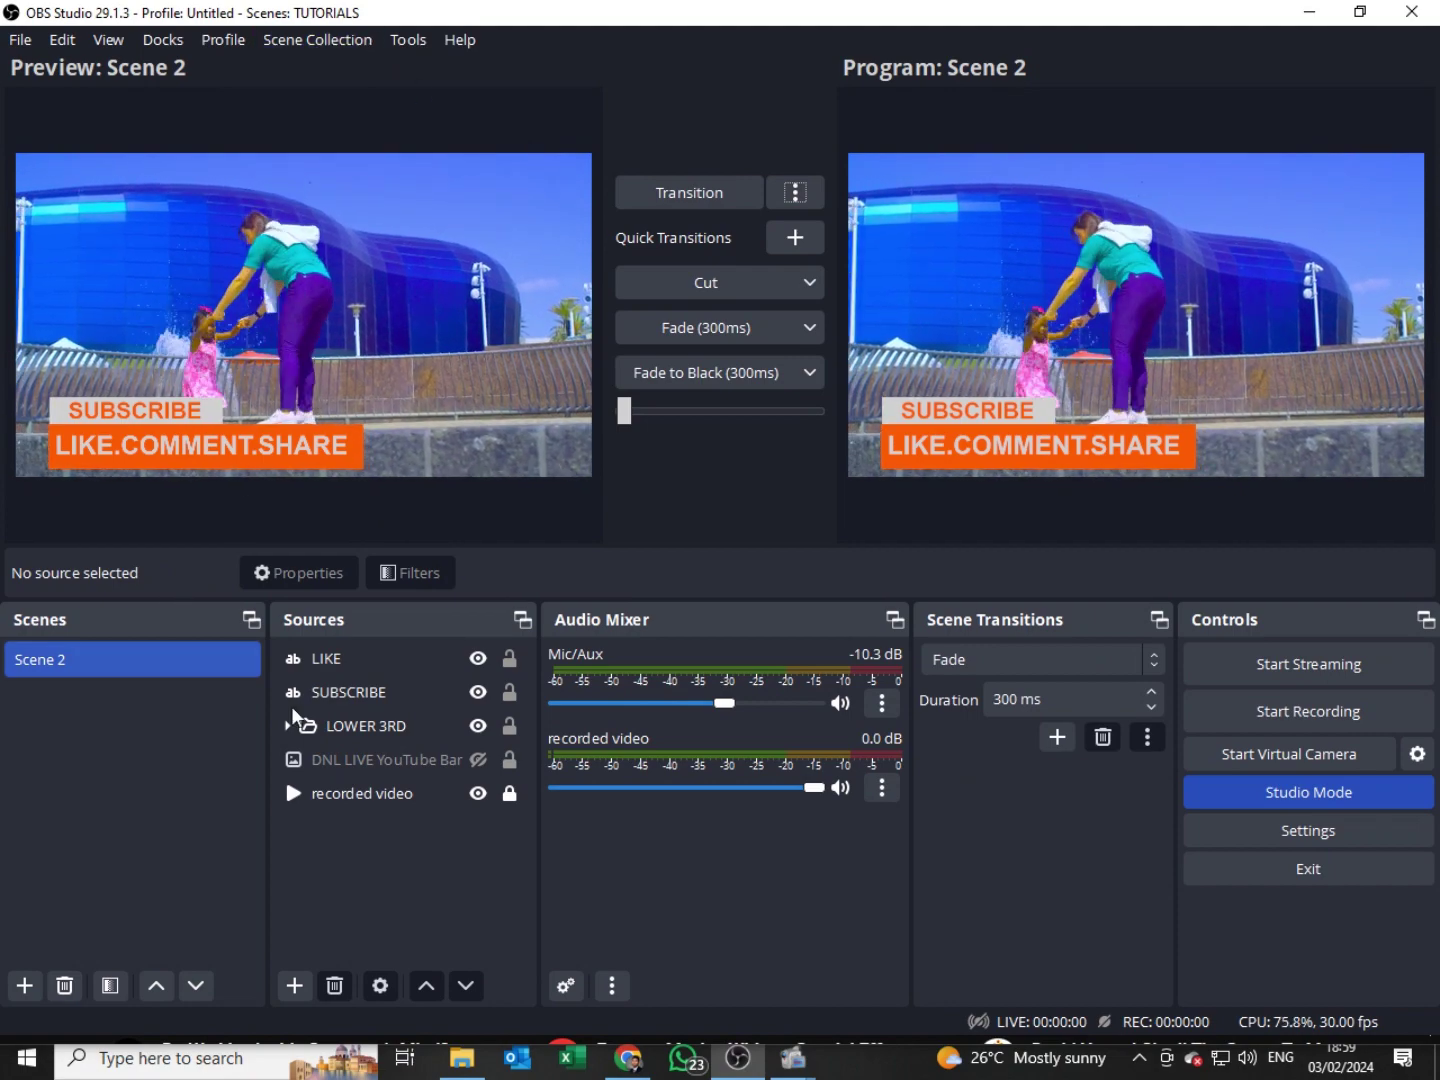
click(309, 660)
click(330, 699)
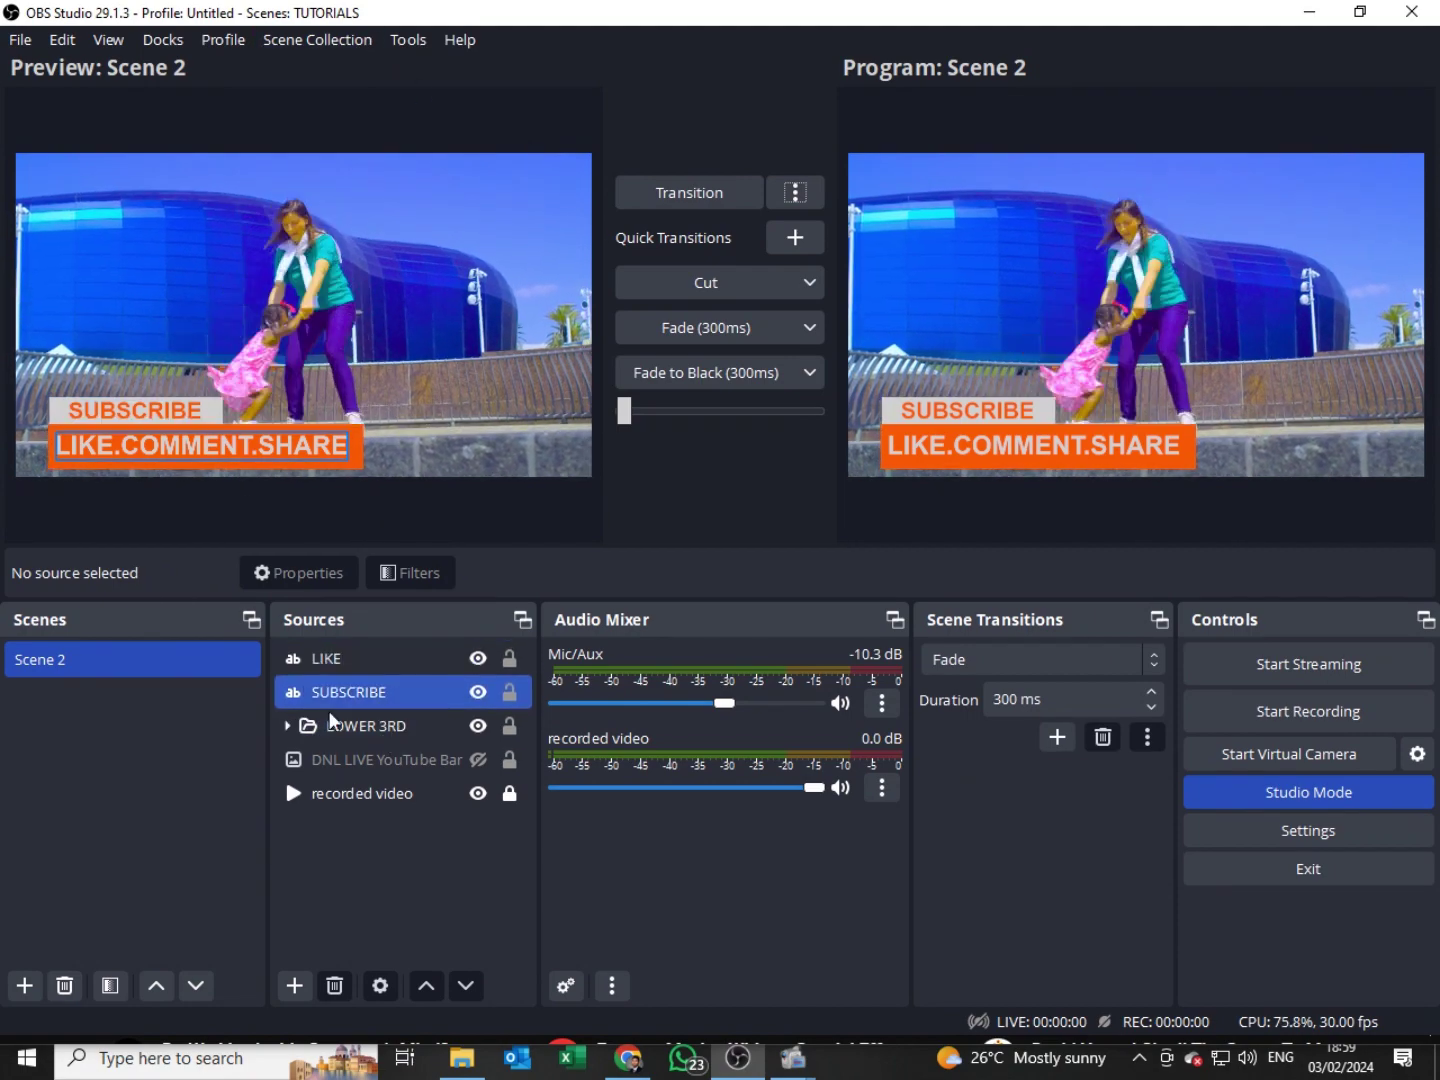
click(335, 672)
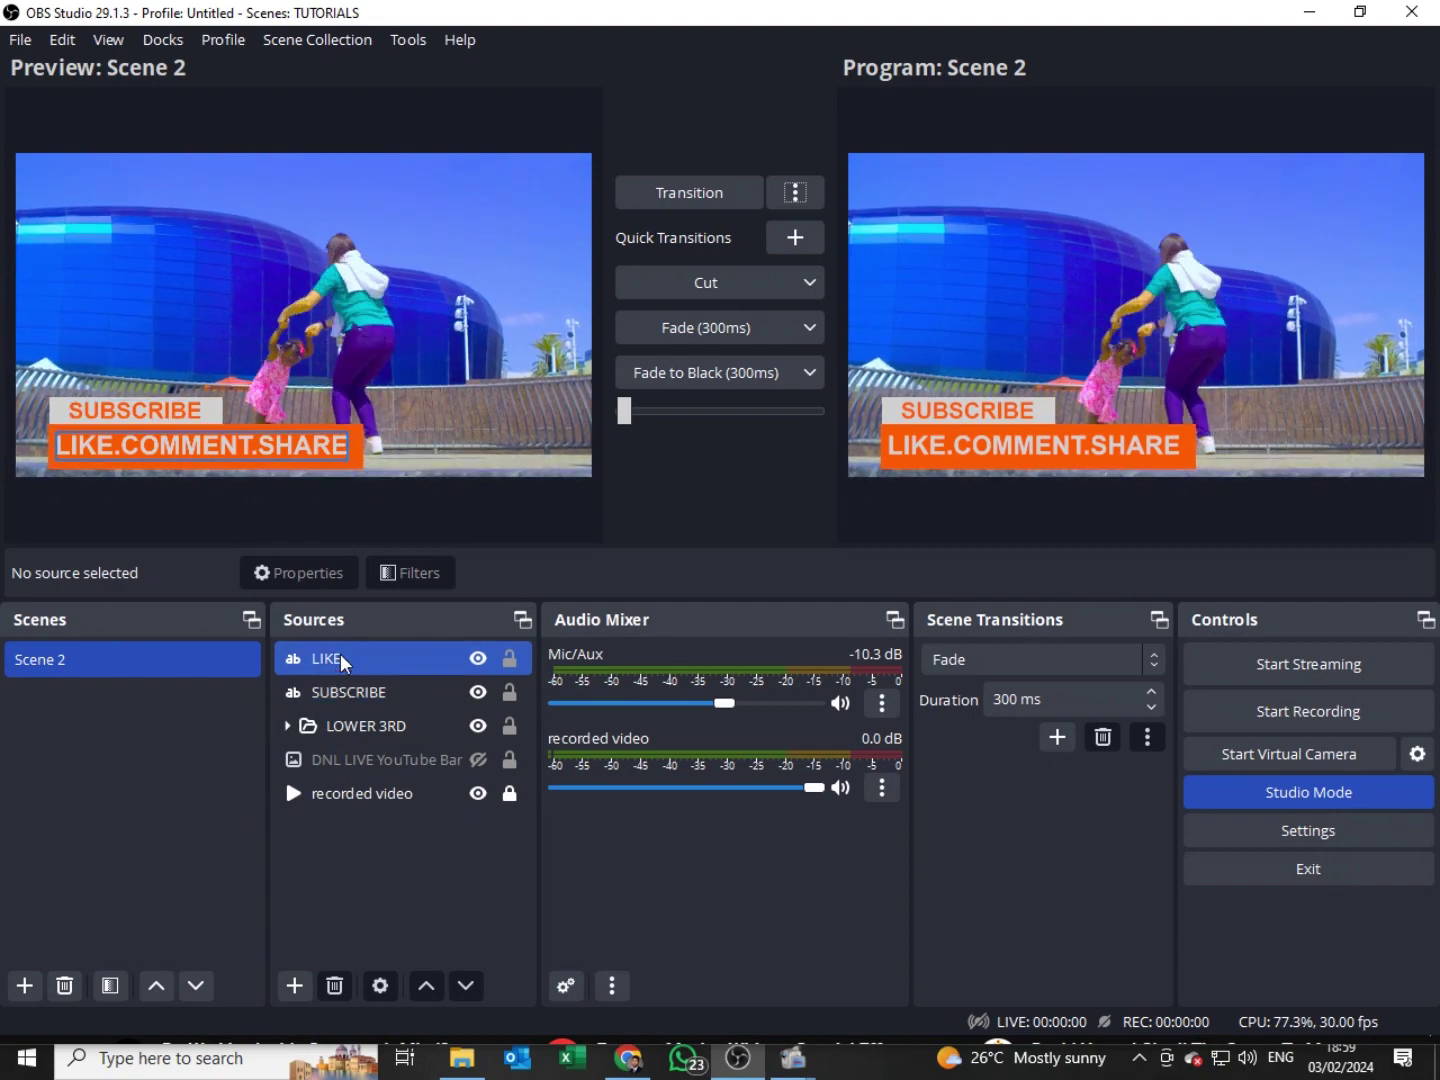
click(374, 748)
click(326, 661)
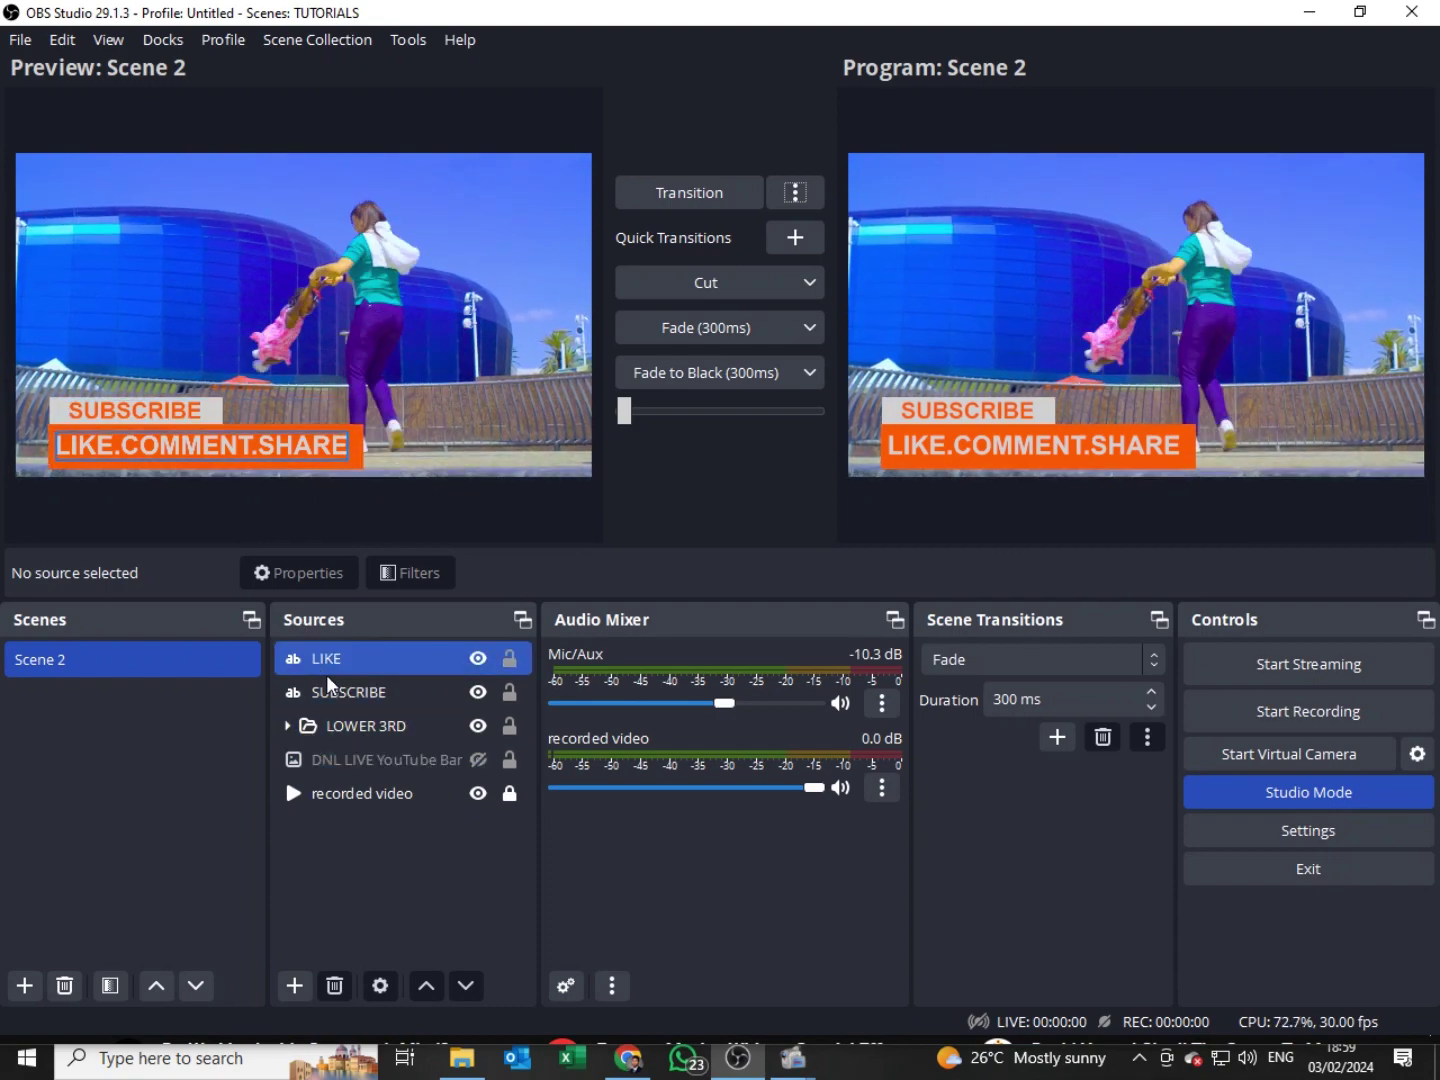
click(321, 692)
click(327, 660)
click(360, 728)
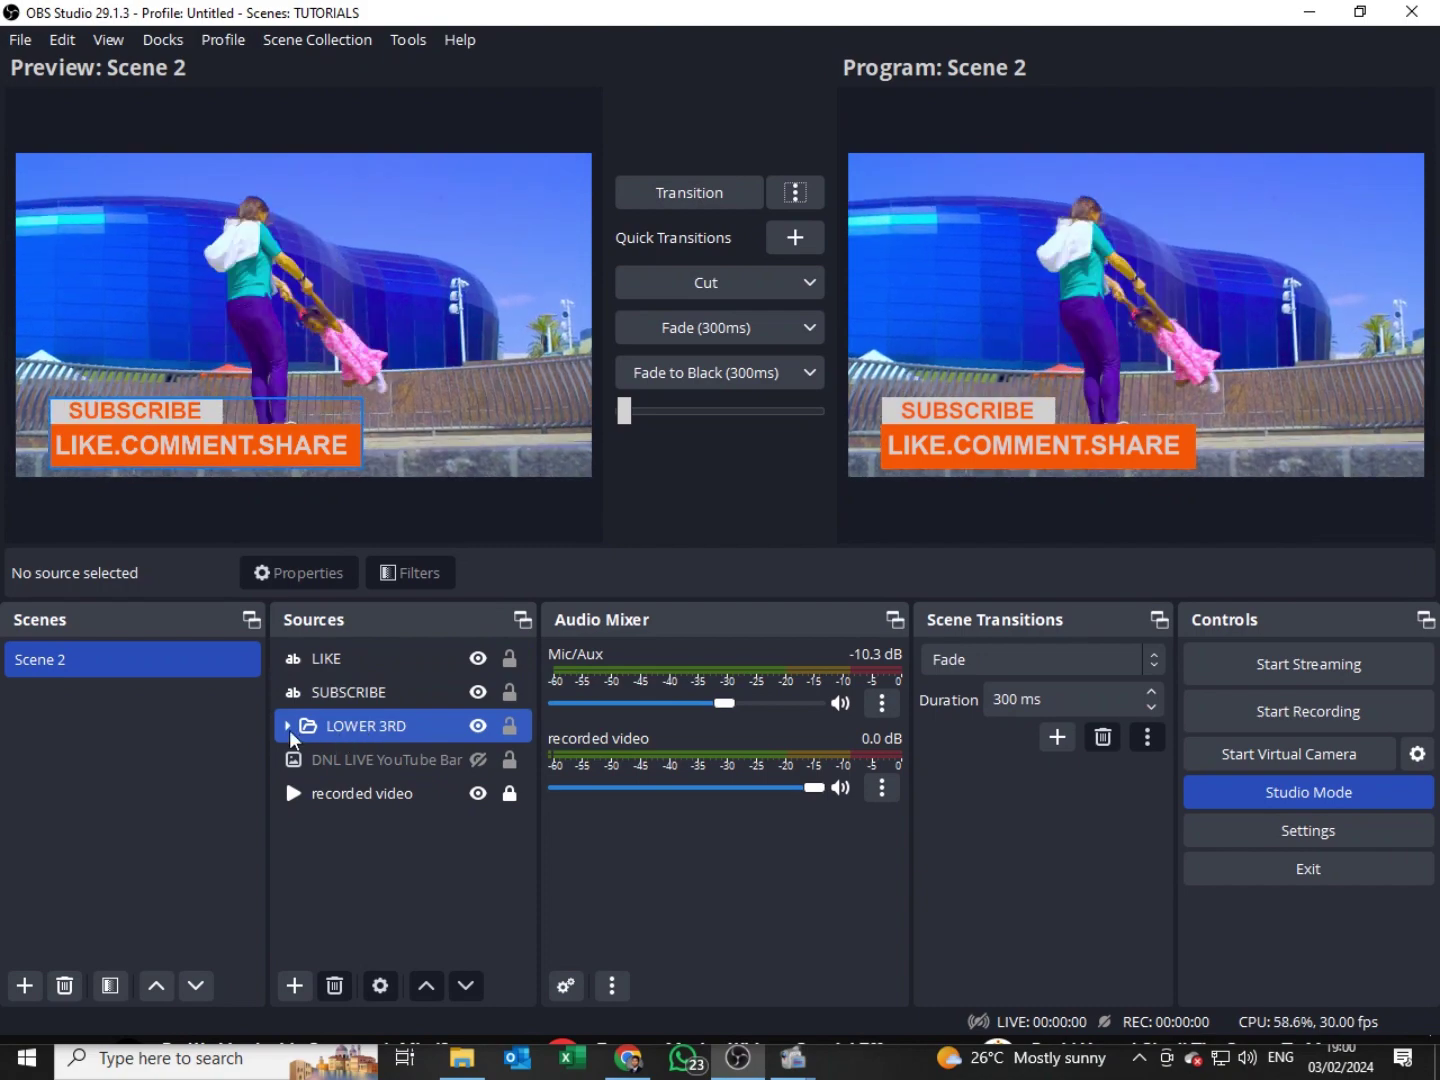
Step: Move the LIKE and SUBSCRIBE text sources together into the LOWER 3RD group
click(326, 660)
ctrl+click(354, 699)
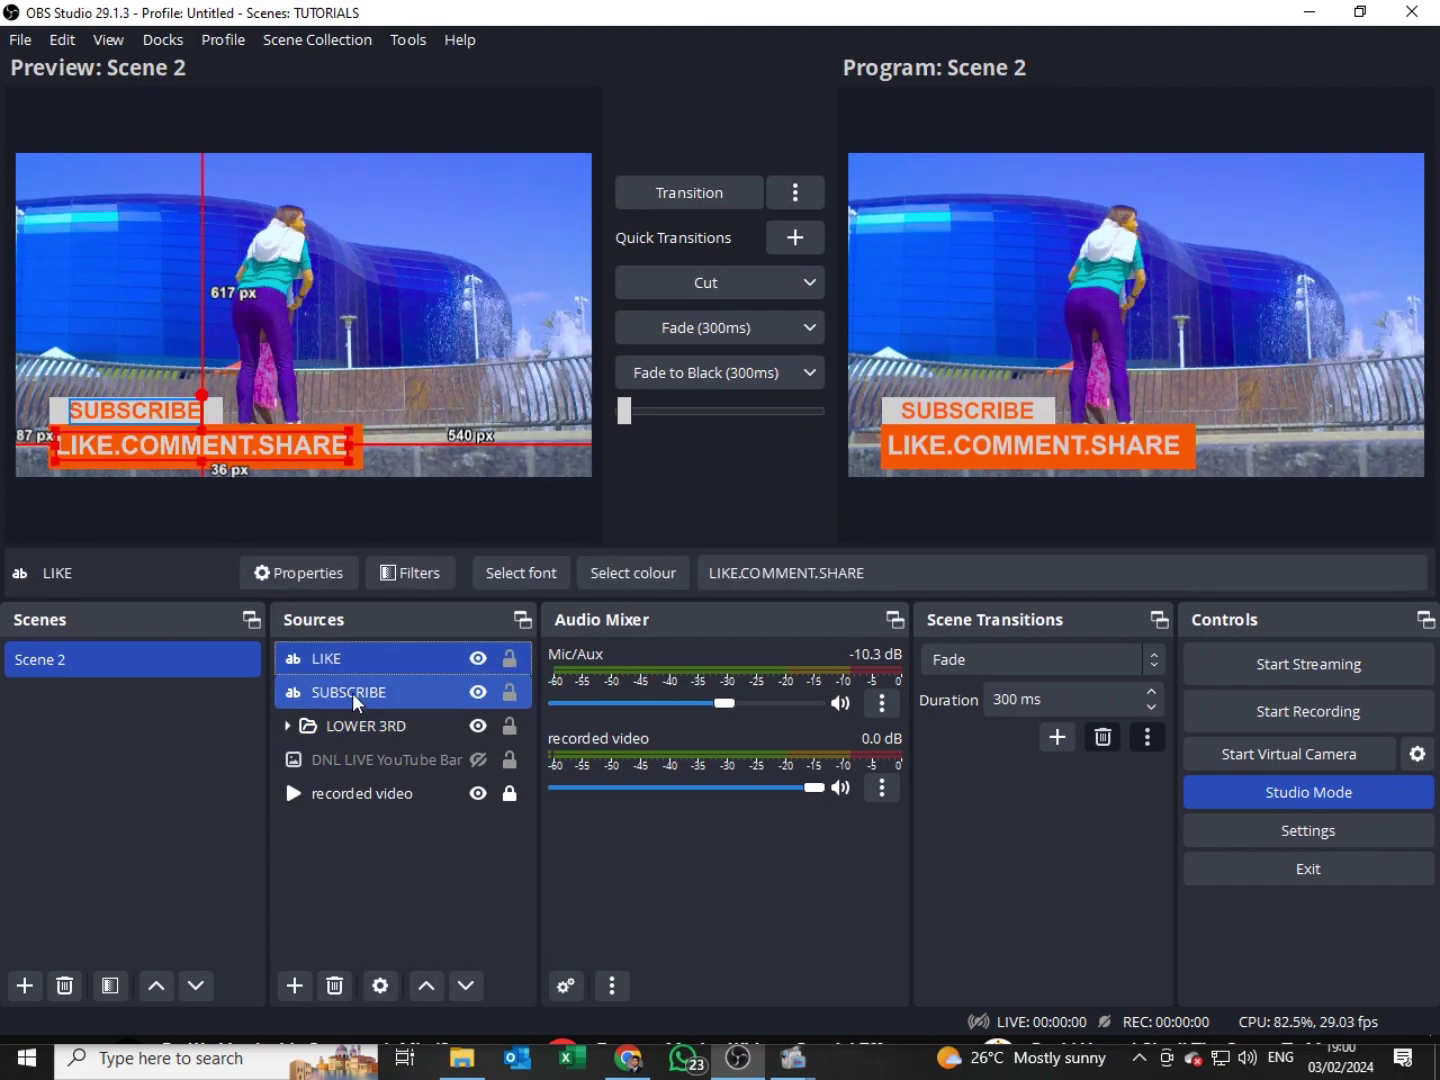
click(325, 659)
ctrl+click(319, 700)
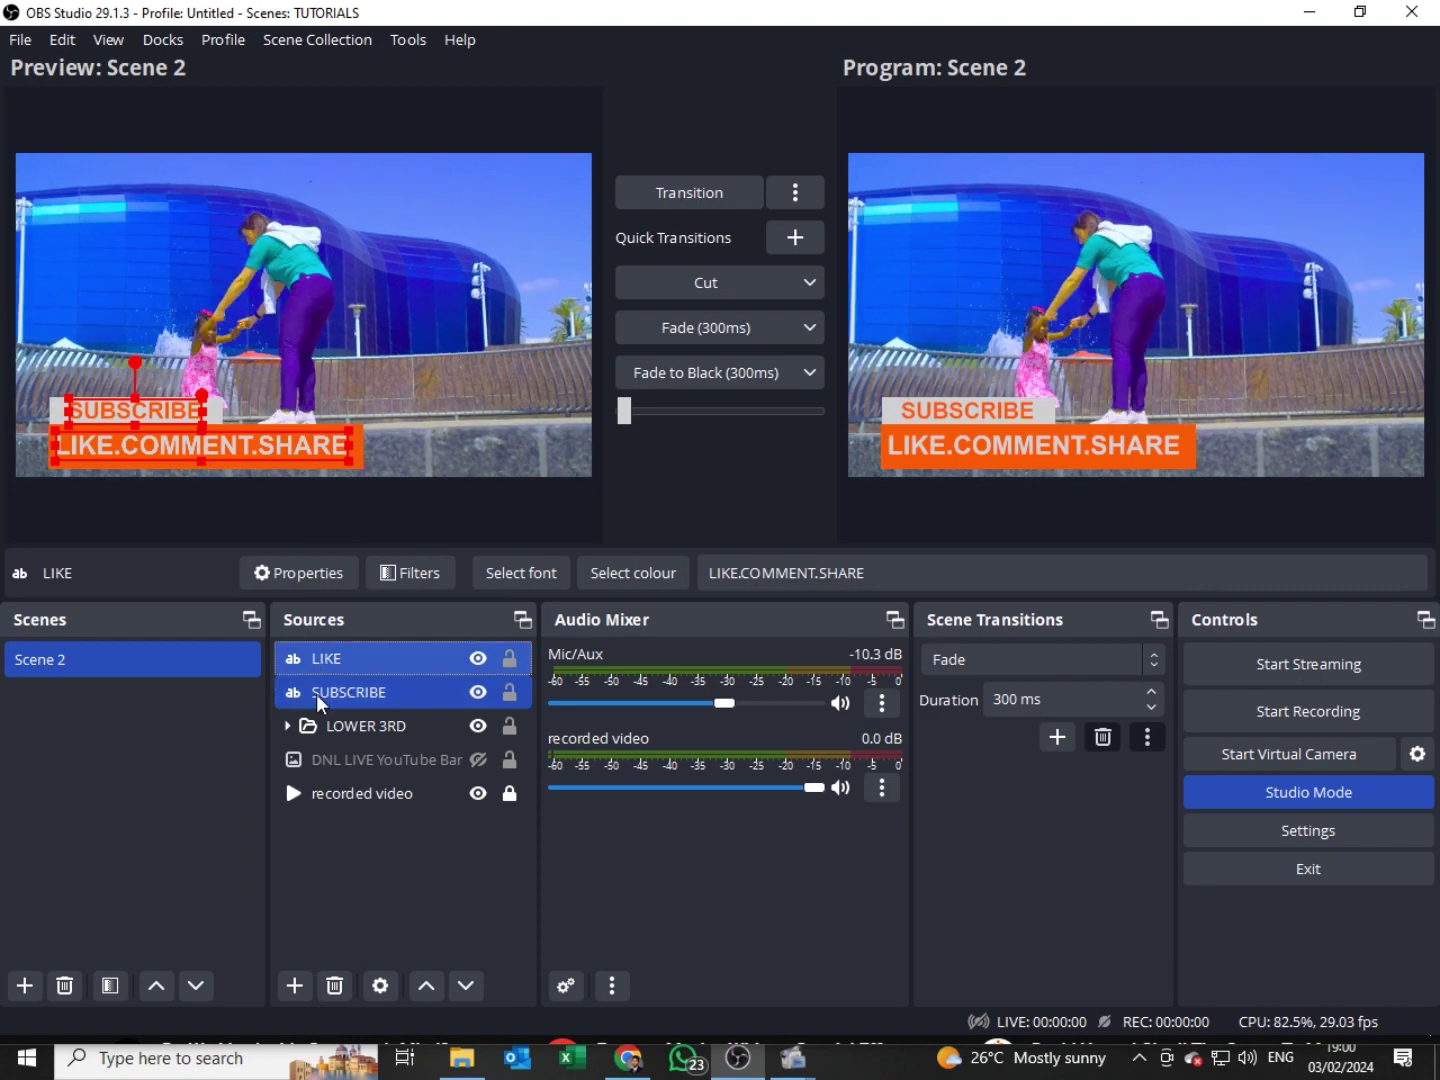
ctrl+click(322, 726)
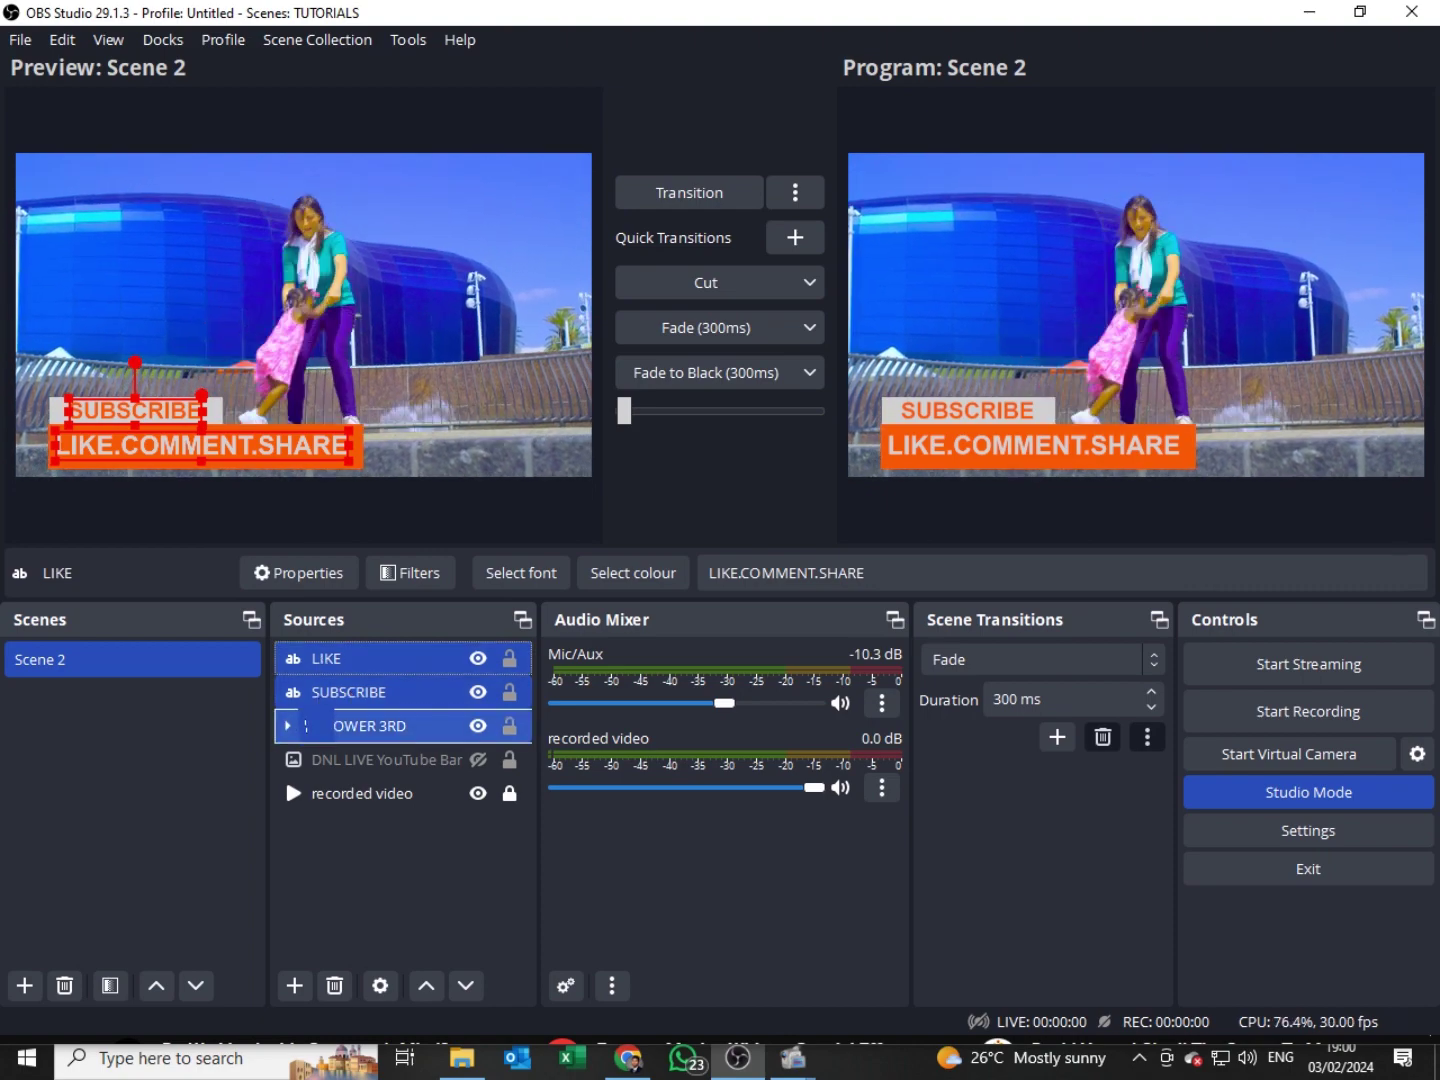
drag(318, 724, 344, 724)
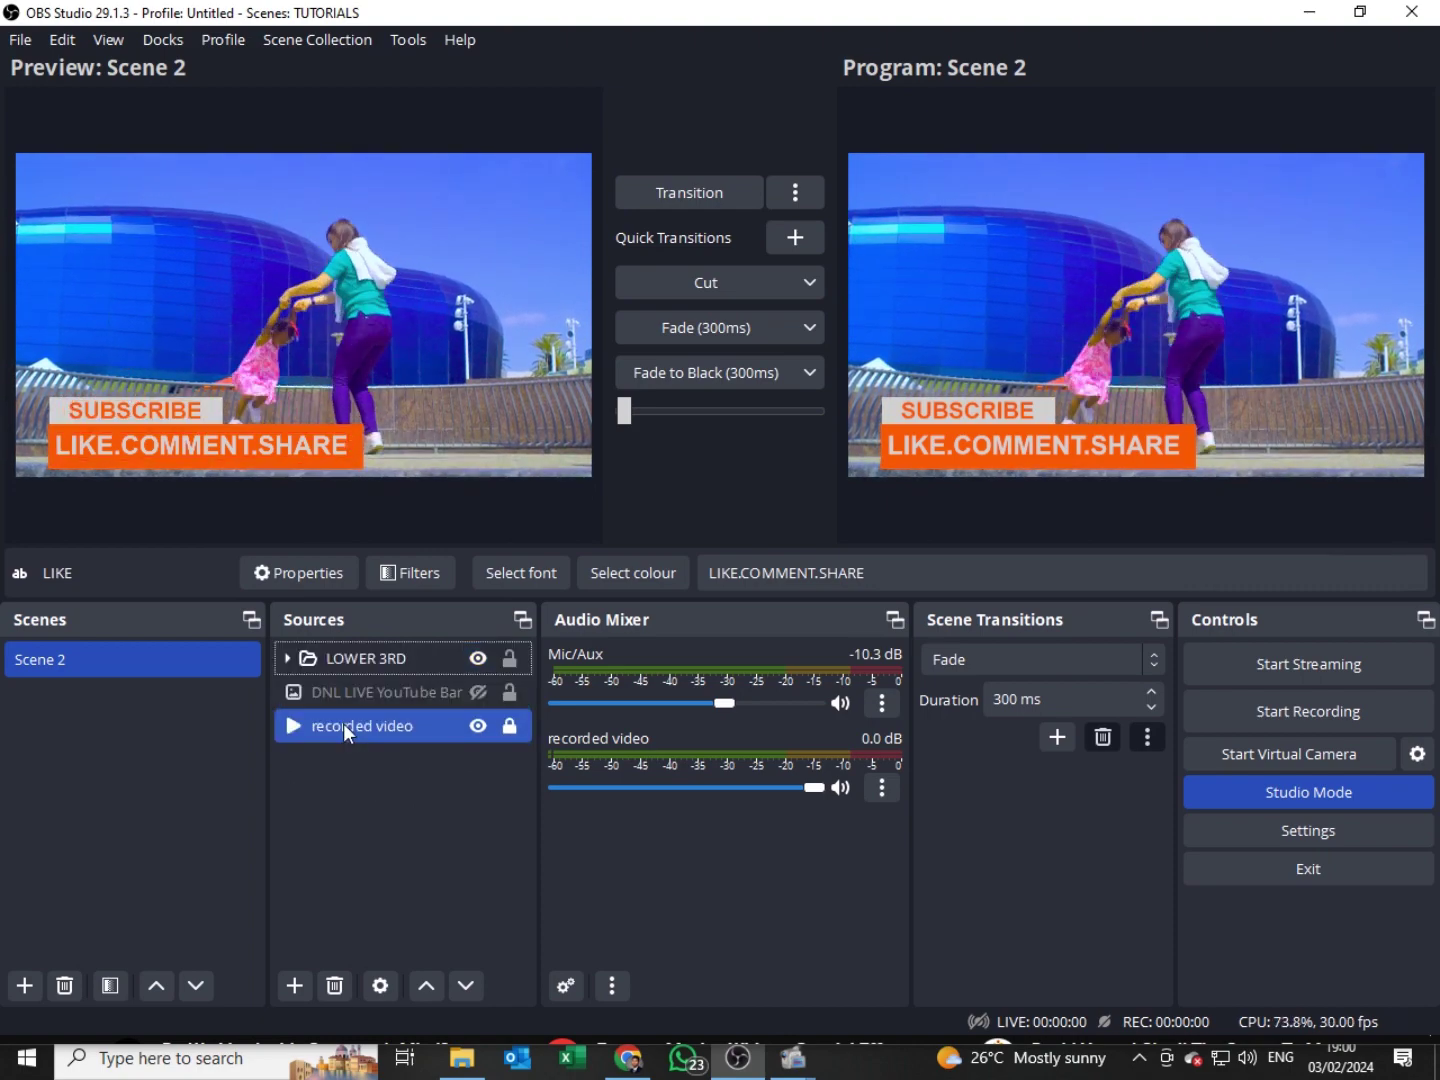
Step: Expand the LOWER 3RD group to check which sources it contains, and collapse it again
click(298, 658)
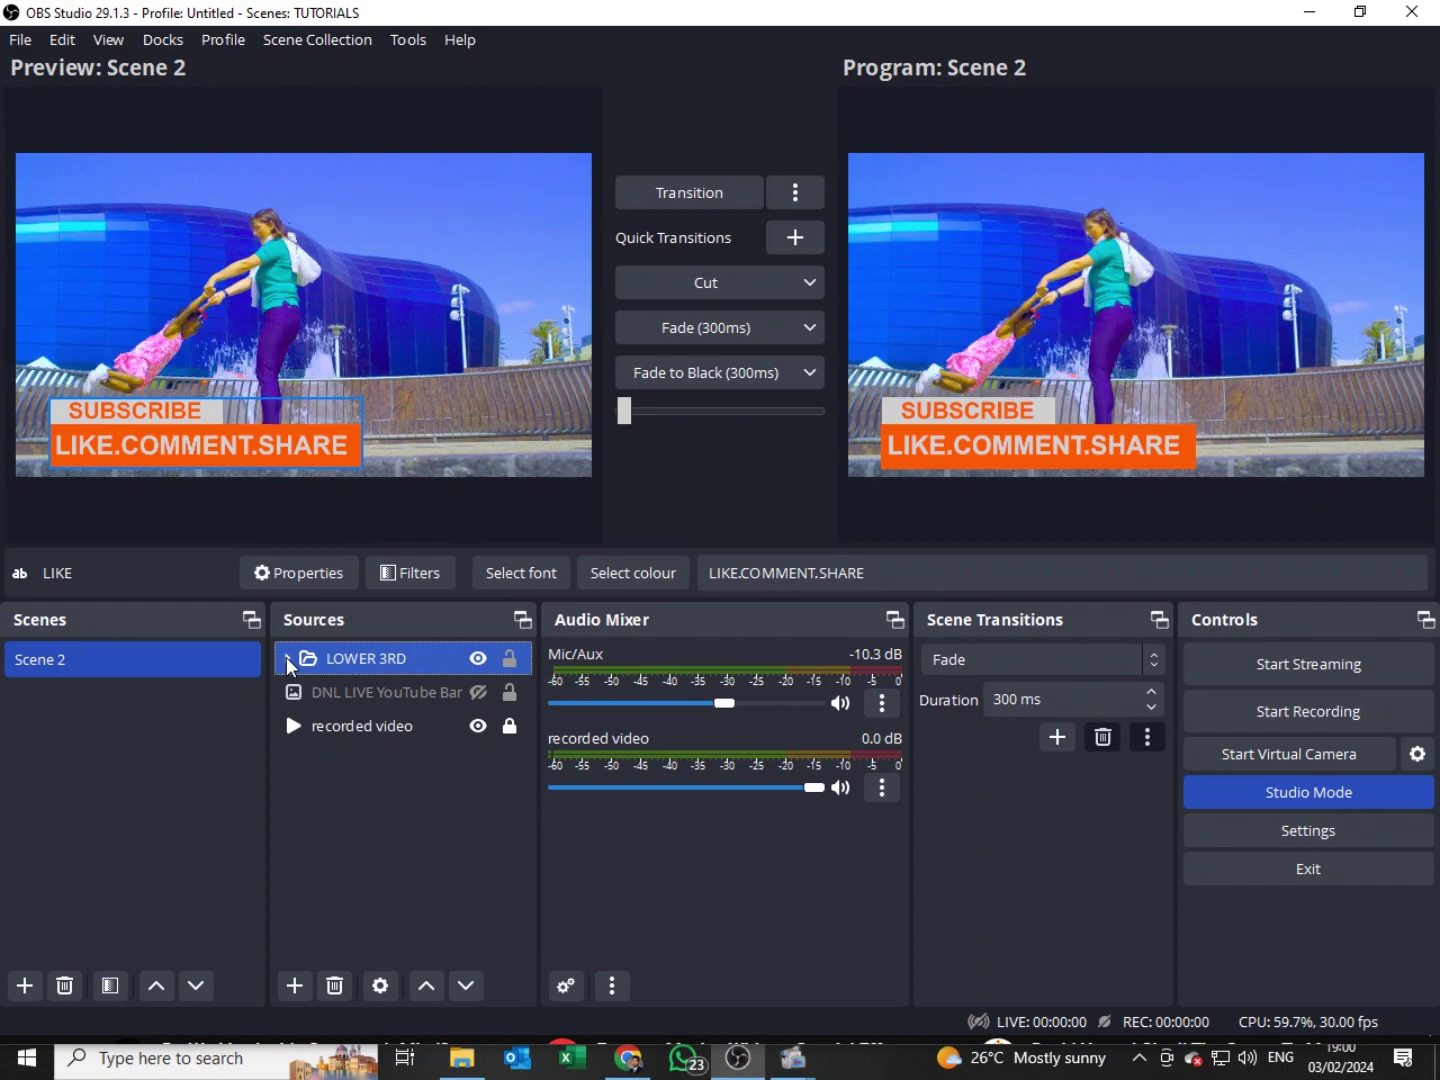
click(288, 658)
key(Down)
click(283, 796)
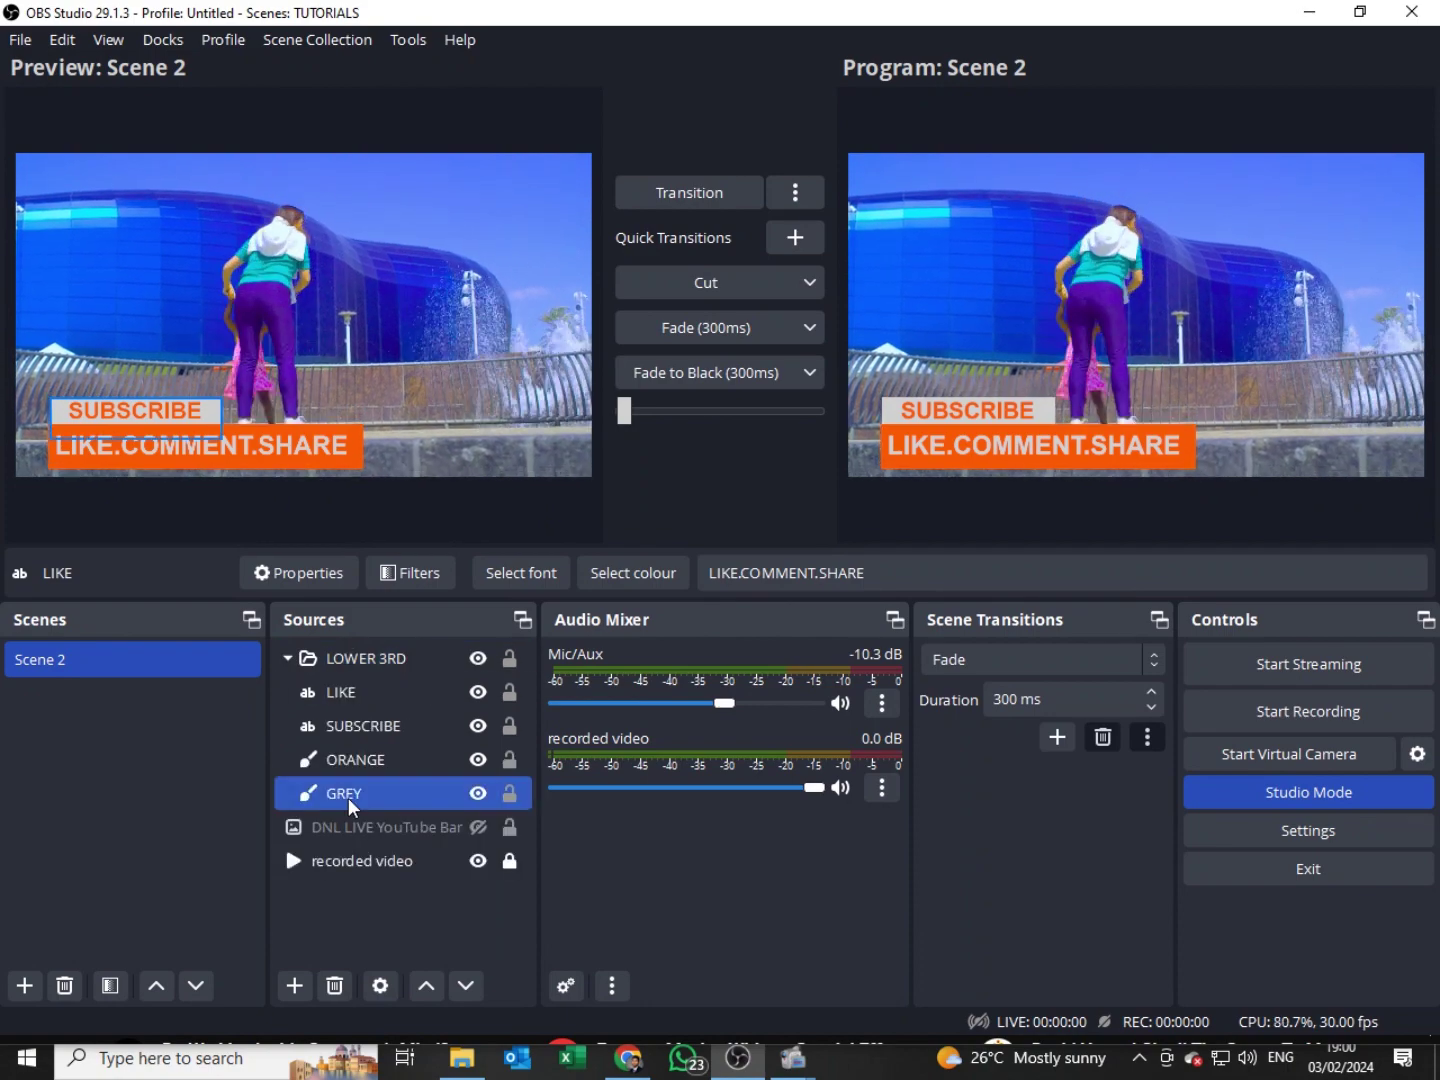
click(405, 661)
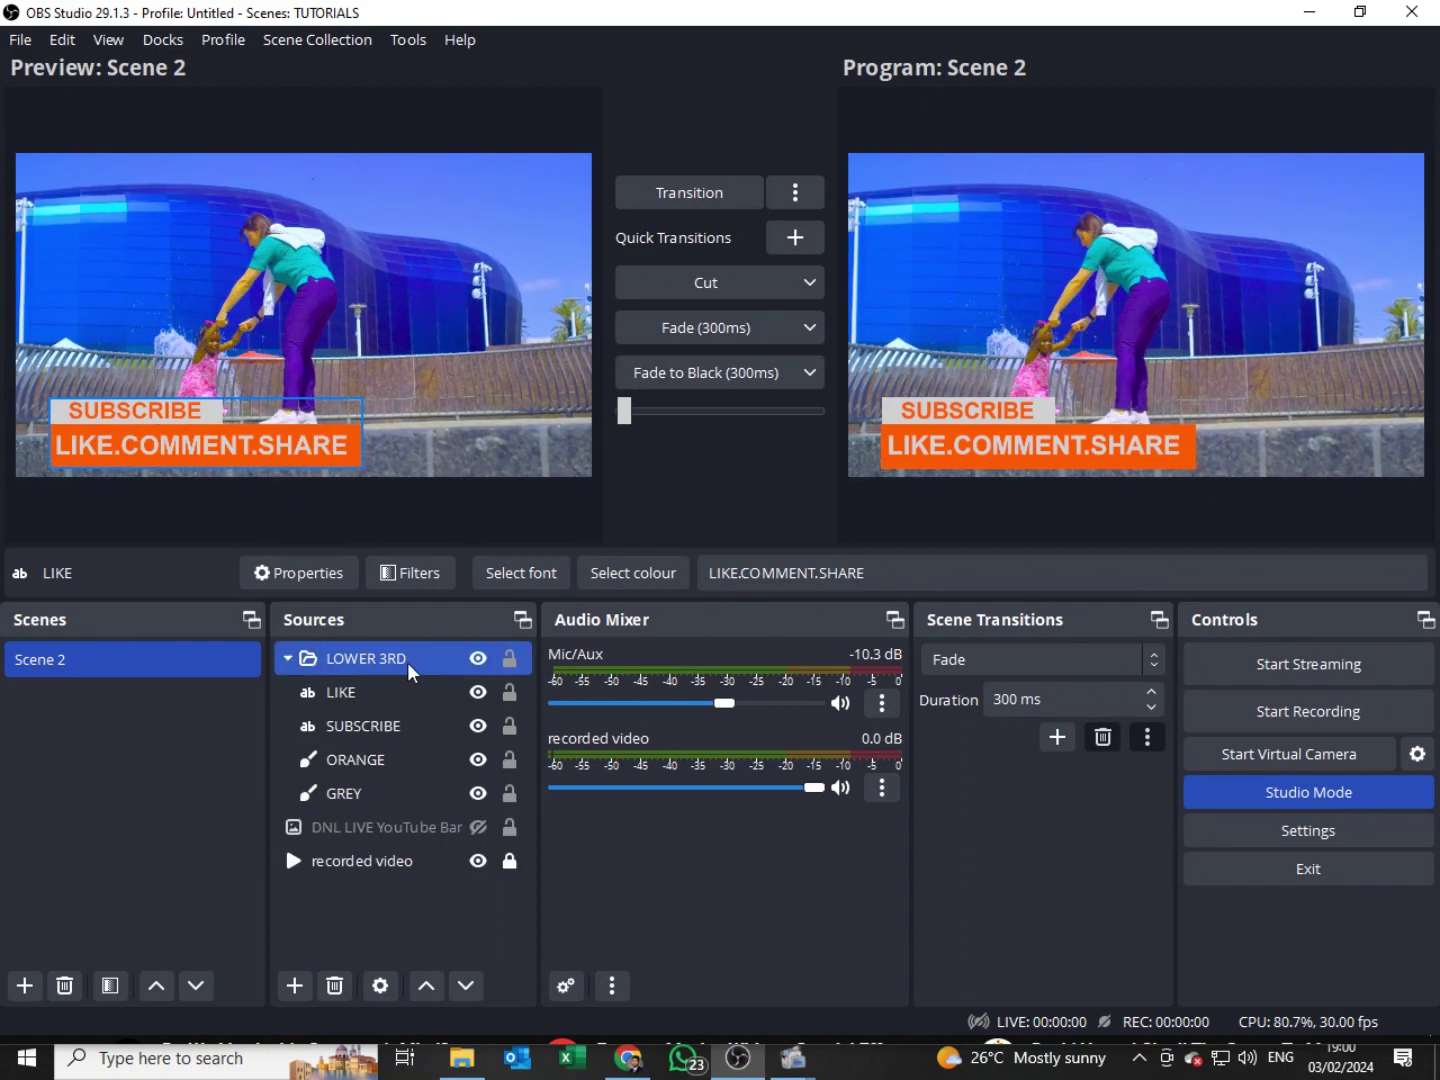
click(287, 659)
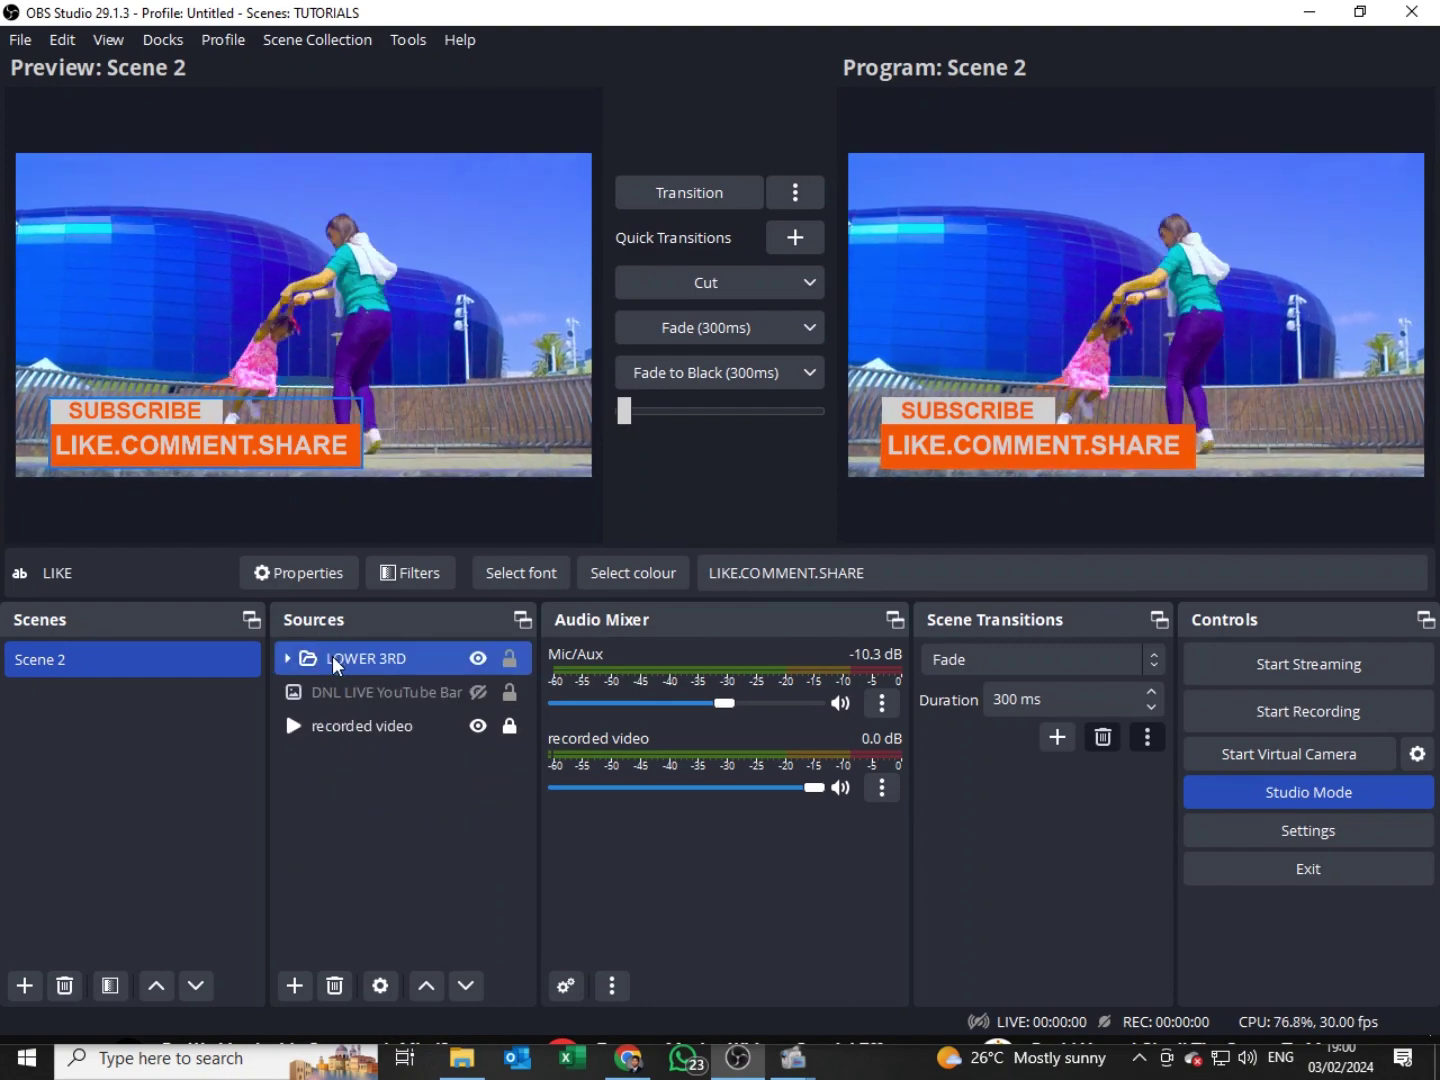
Step: Scale the LOWER 3RD group down to about three quarters, keeping its lower-left corner in place, and transition it to the program output
click(358, 660)
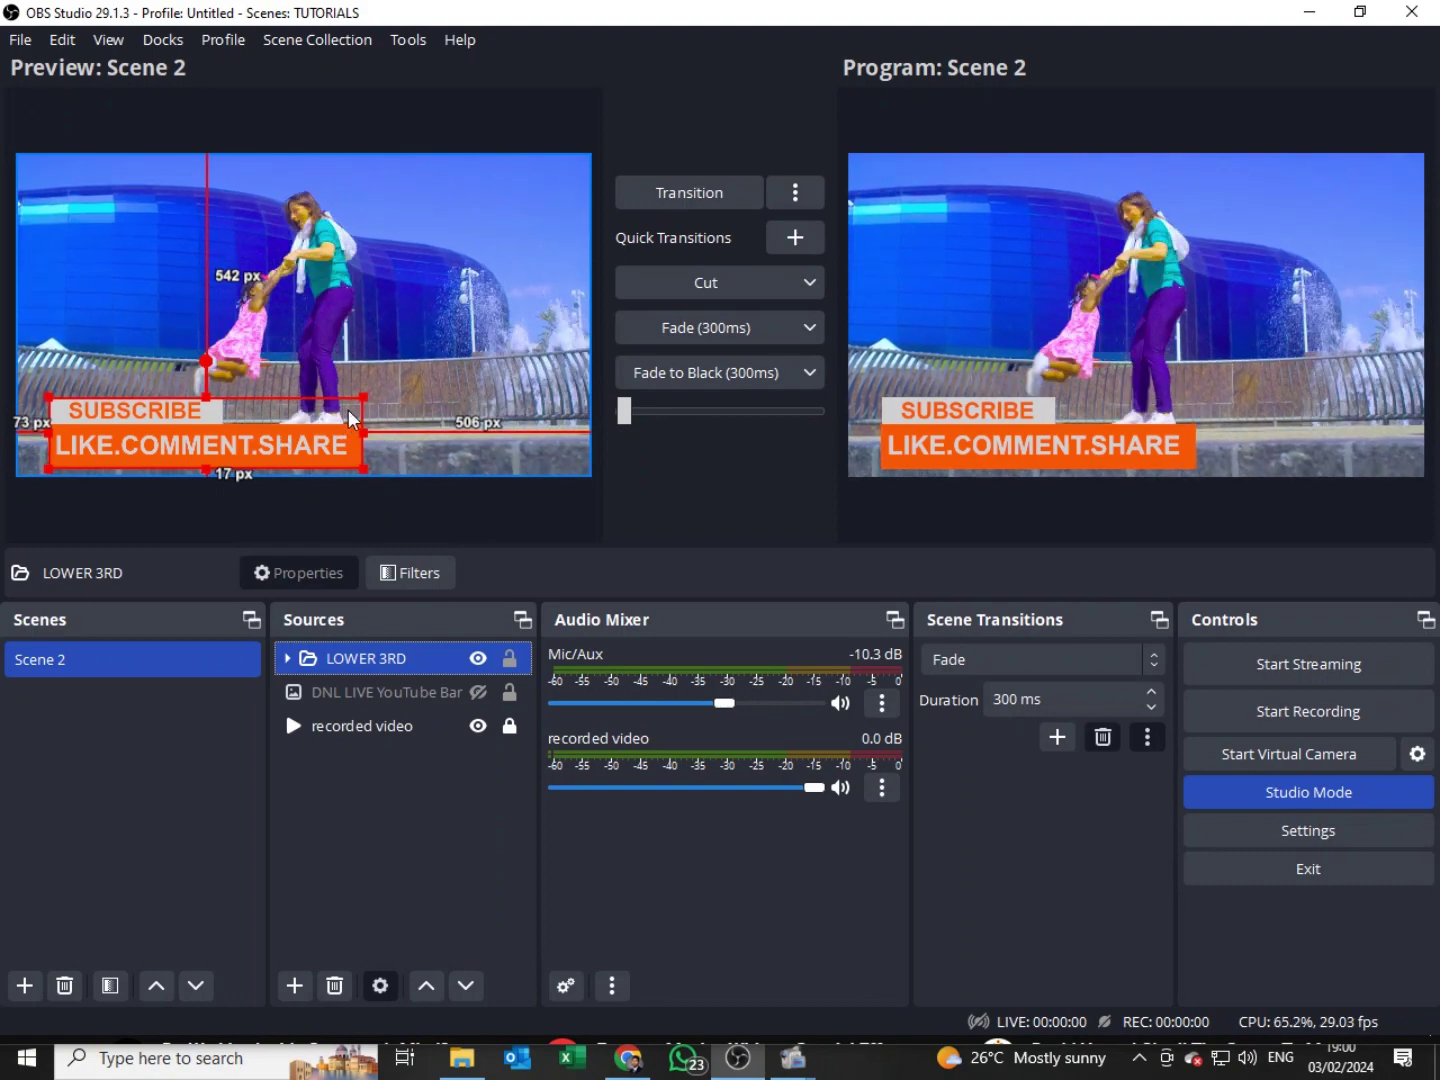
drag(362, 398, 291, 414)
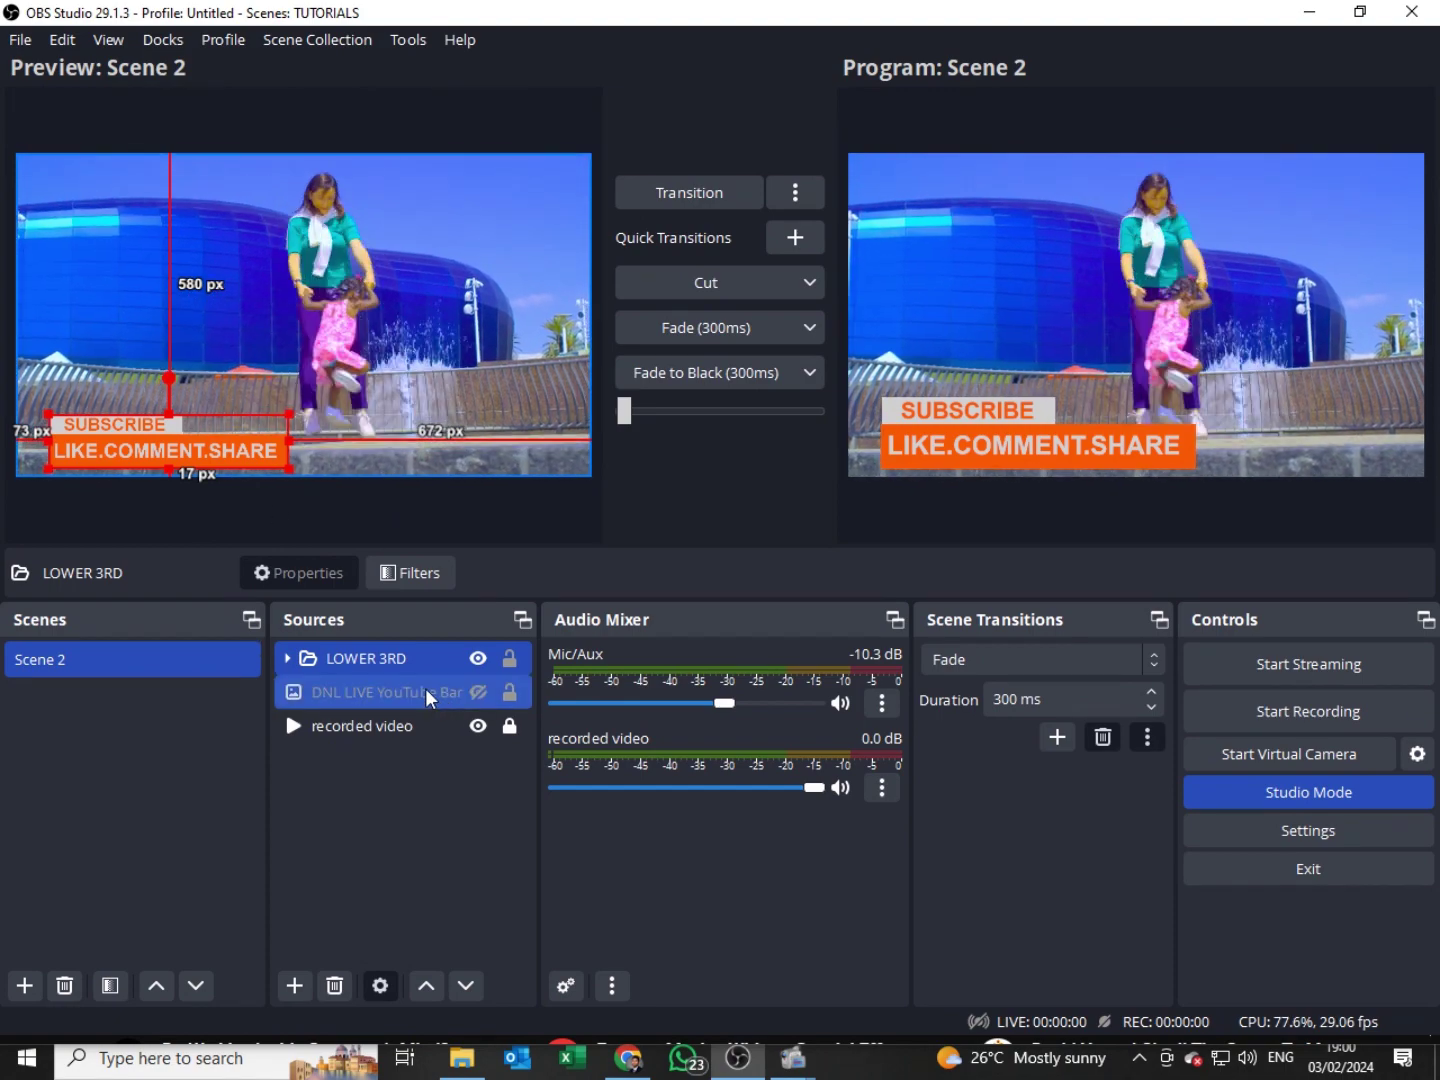
click(679, 198)
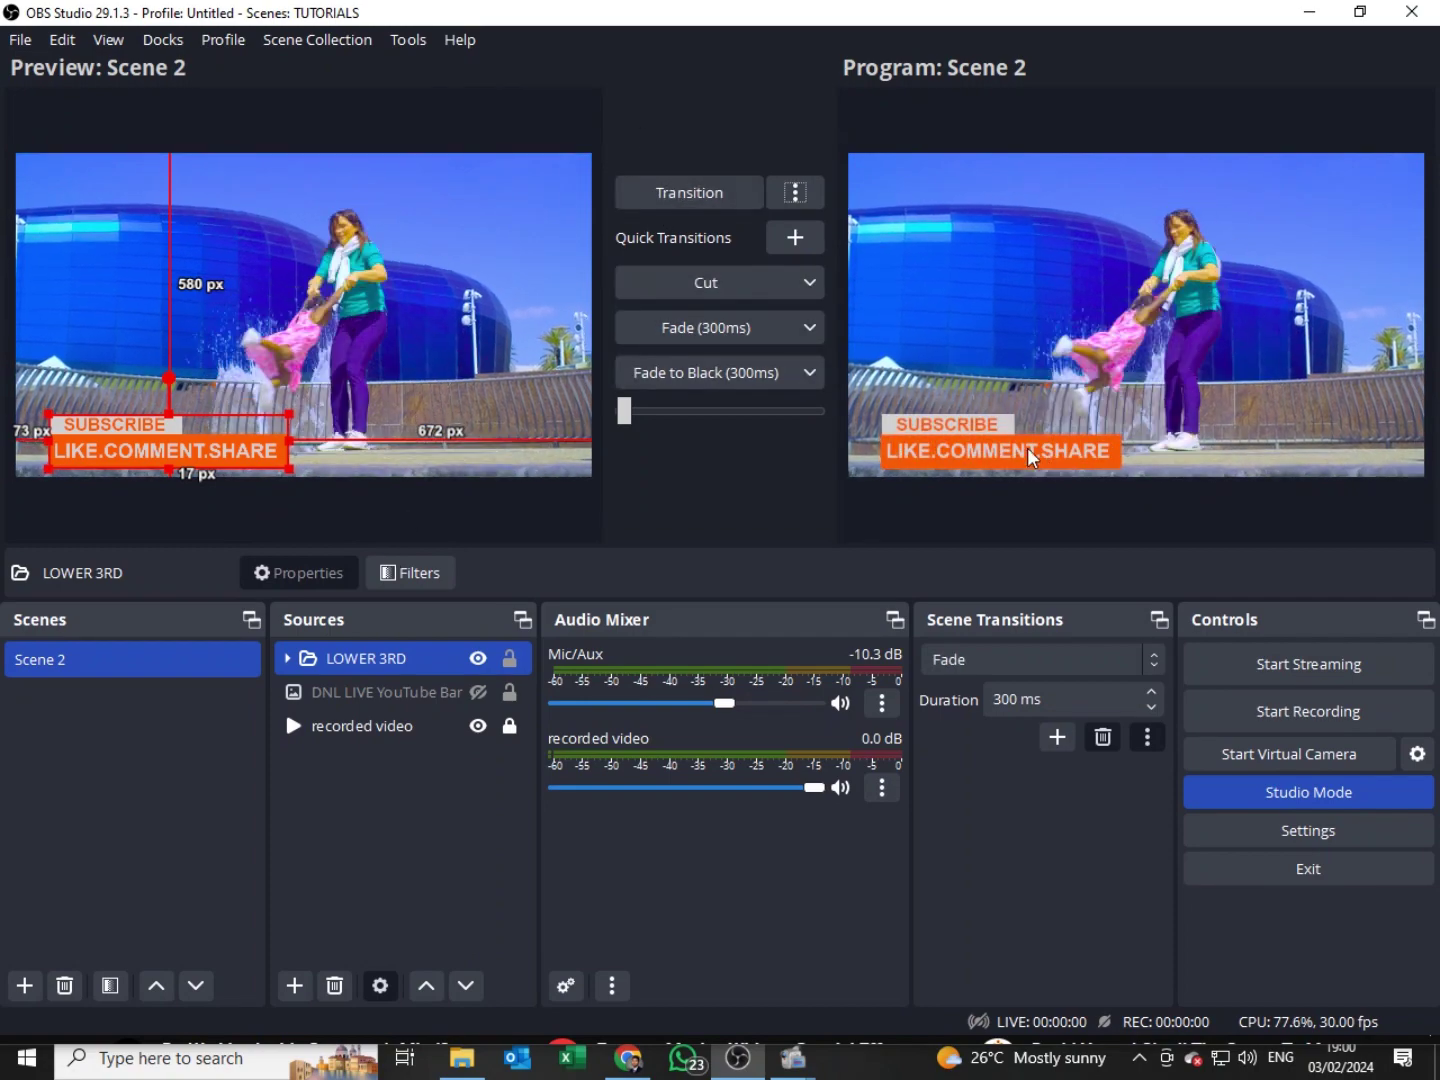